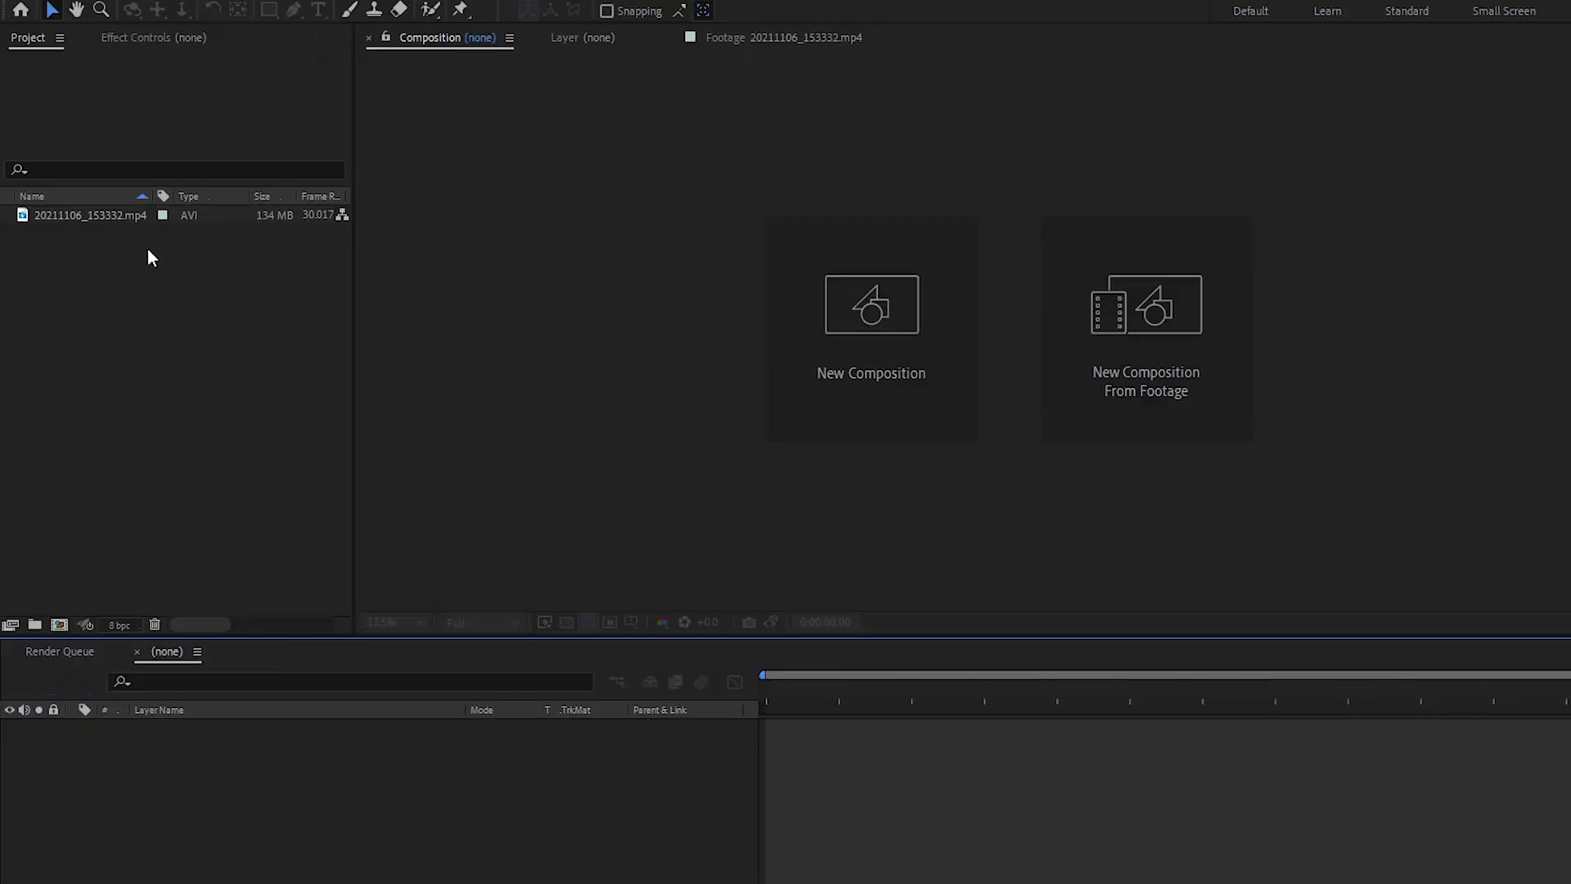
Create a composition from the footage and add Right Eye and Left Eye null objects
left_click_drag(90, 214, 891, 308)
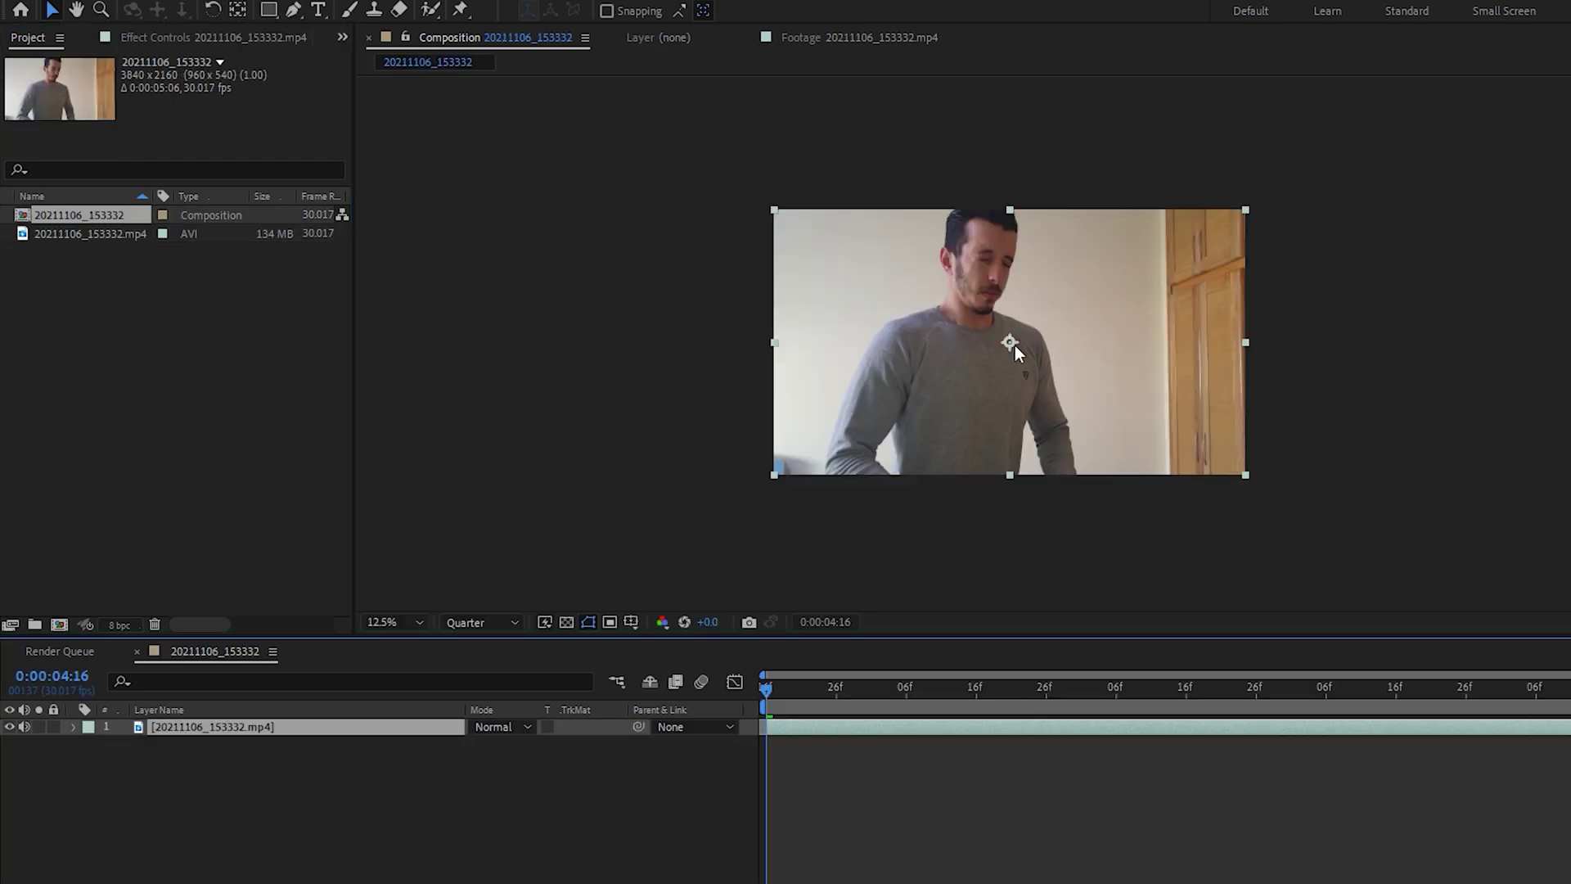
right_click(328, 753)
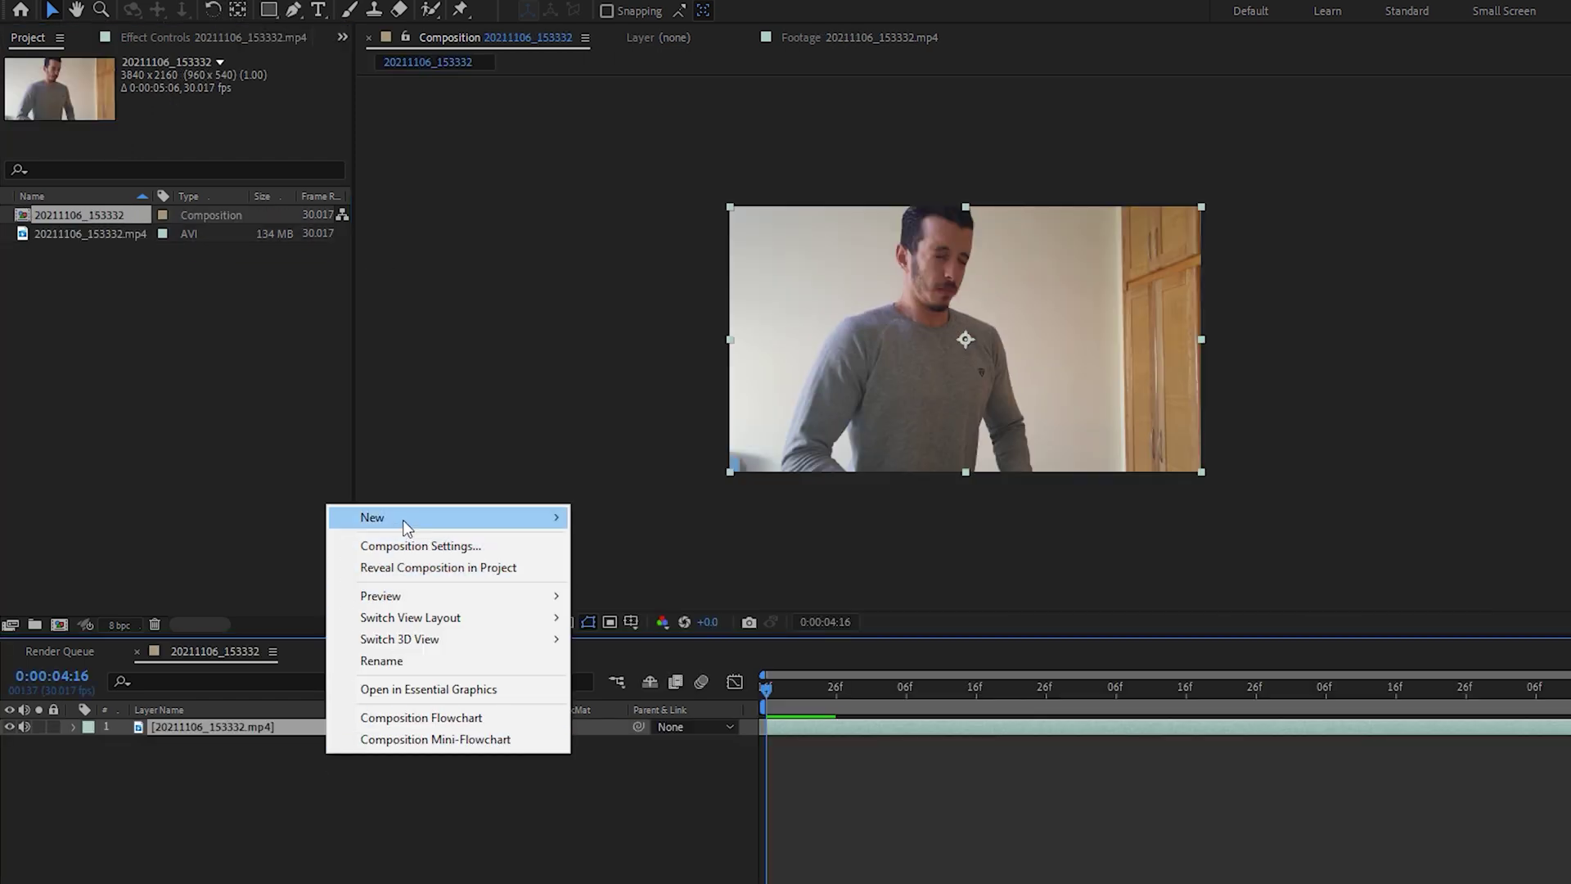
mouse_move(449, 517)
left_click(606, 637)
type("Right Eye")
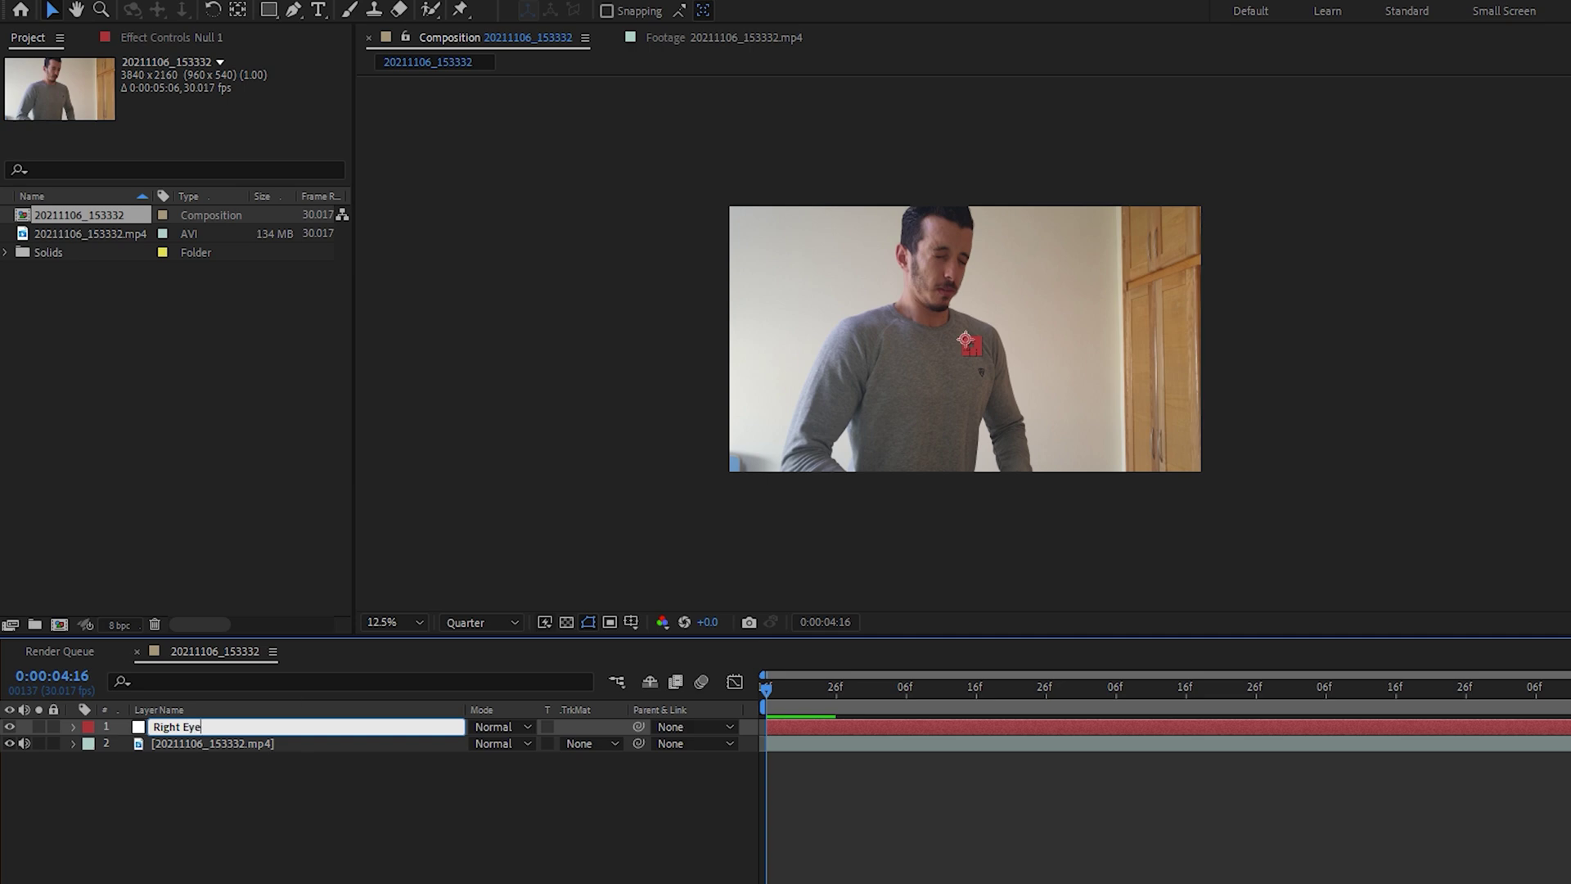
key("Return")
key("ctrl+d")
key("Return")
type("Left Eye")
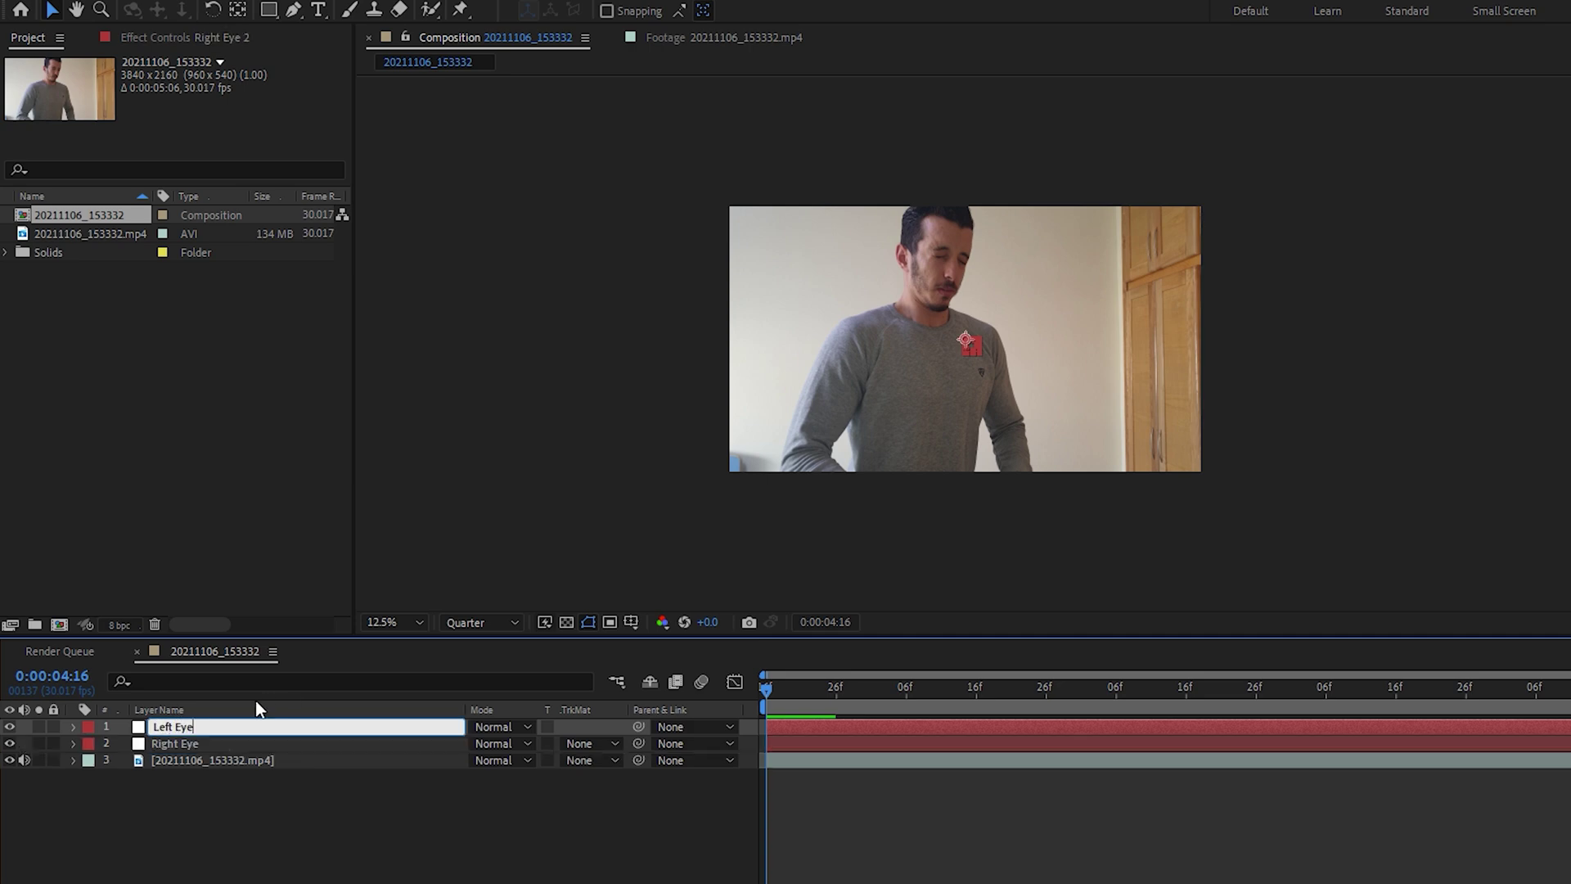
left_click(237, 781)
Pre-compose the footage layer, moving all attributes into the new composition
right_click(180, 735)
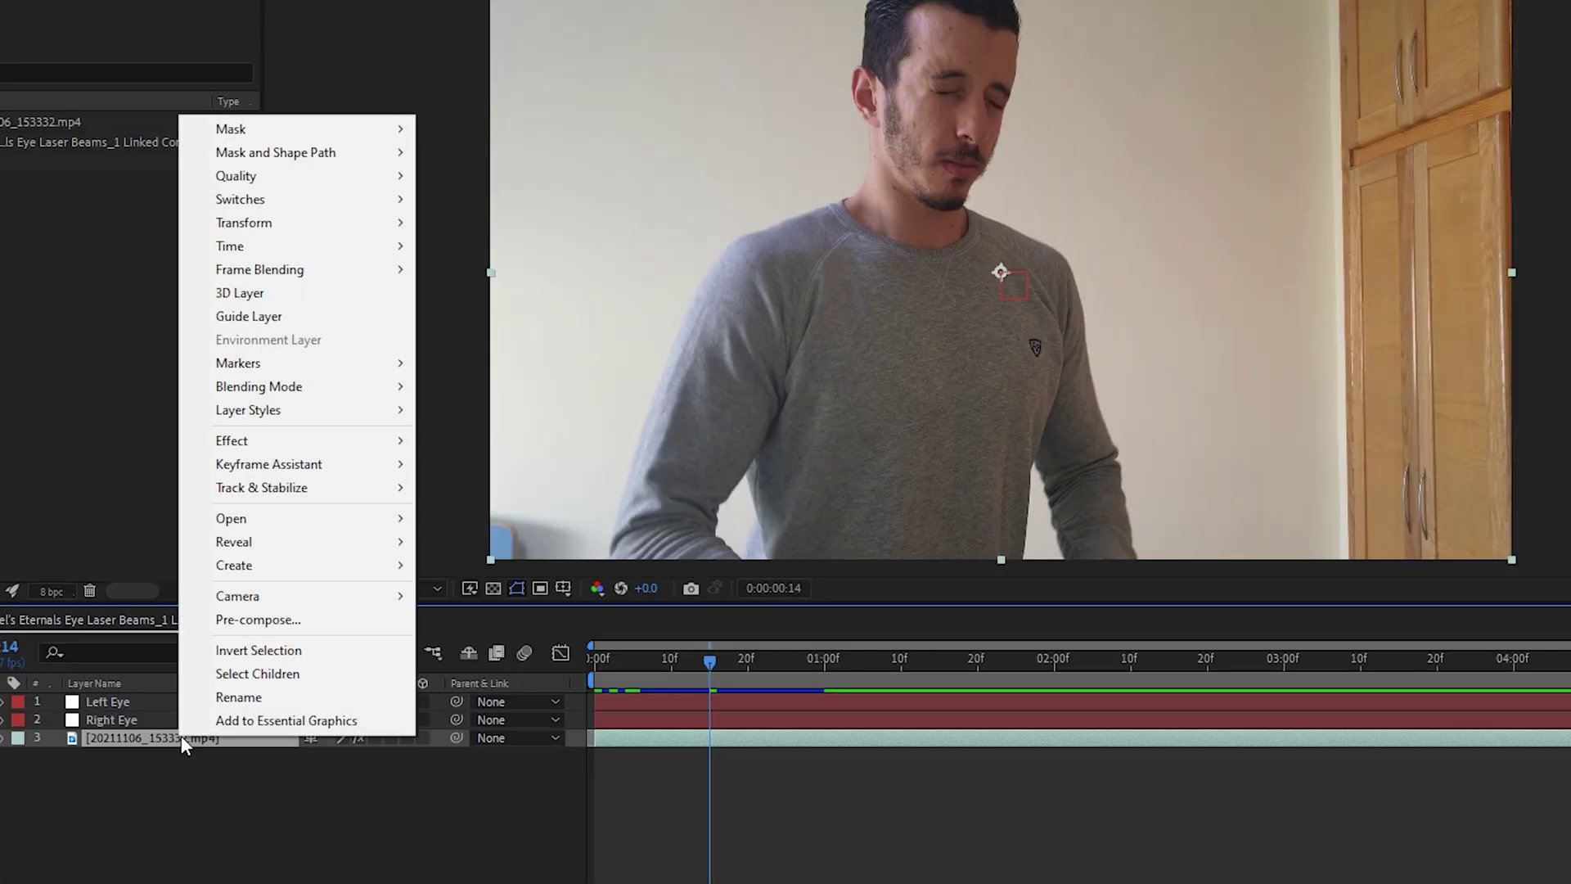
left_click(275, 622)
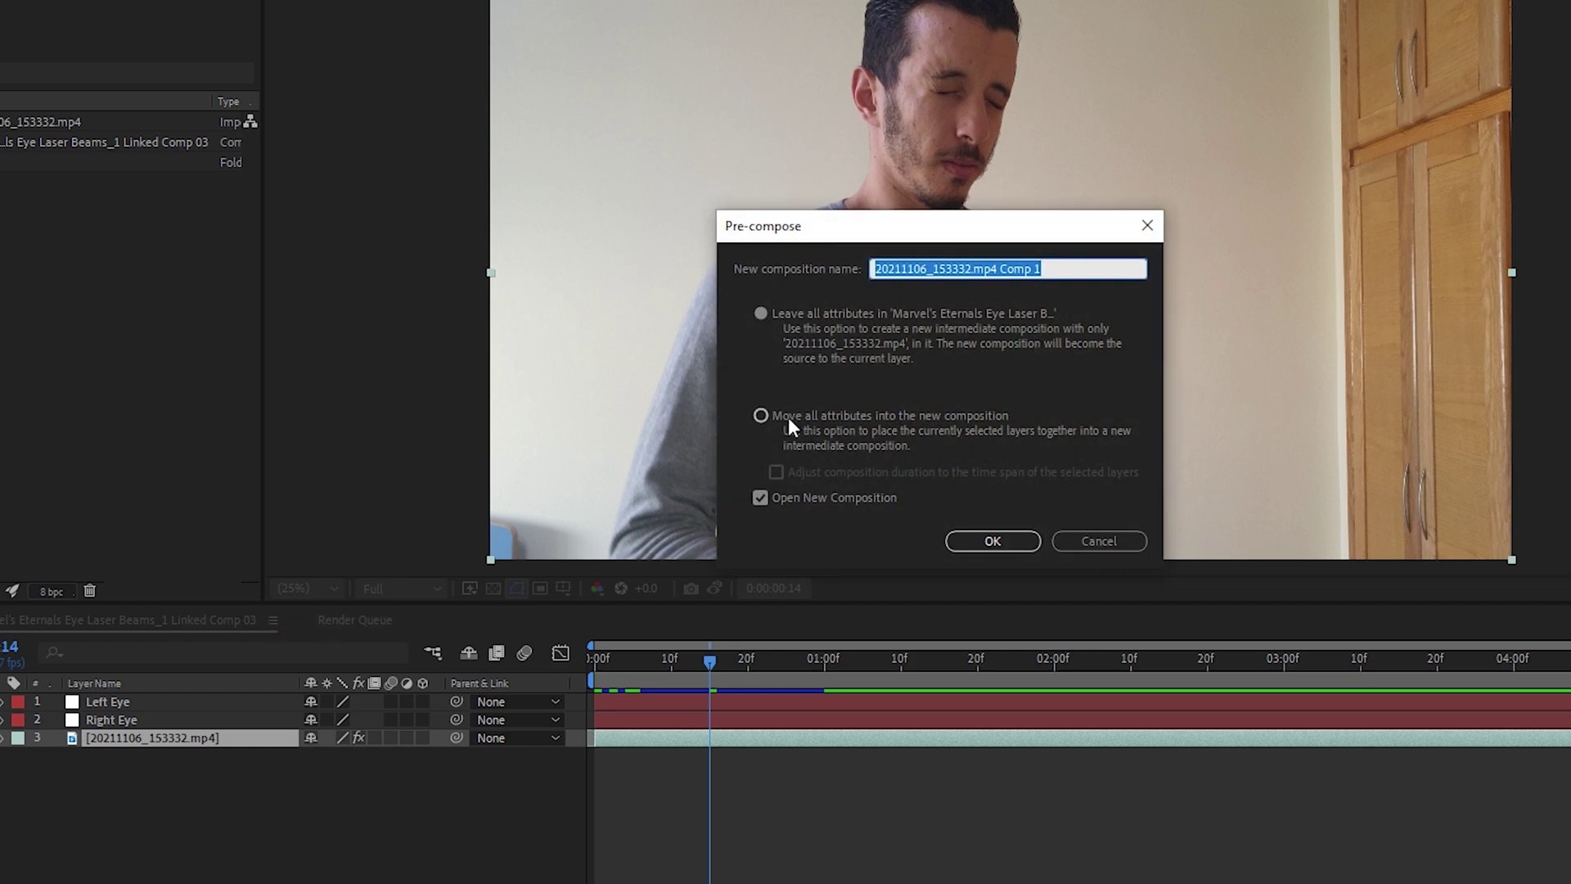
left_click(762, 416)
left_click(760, 497)
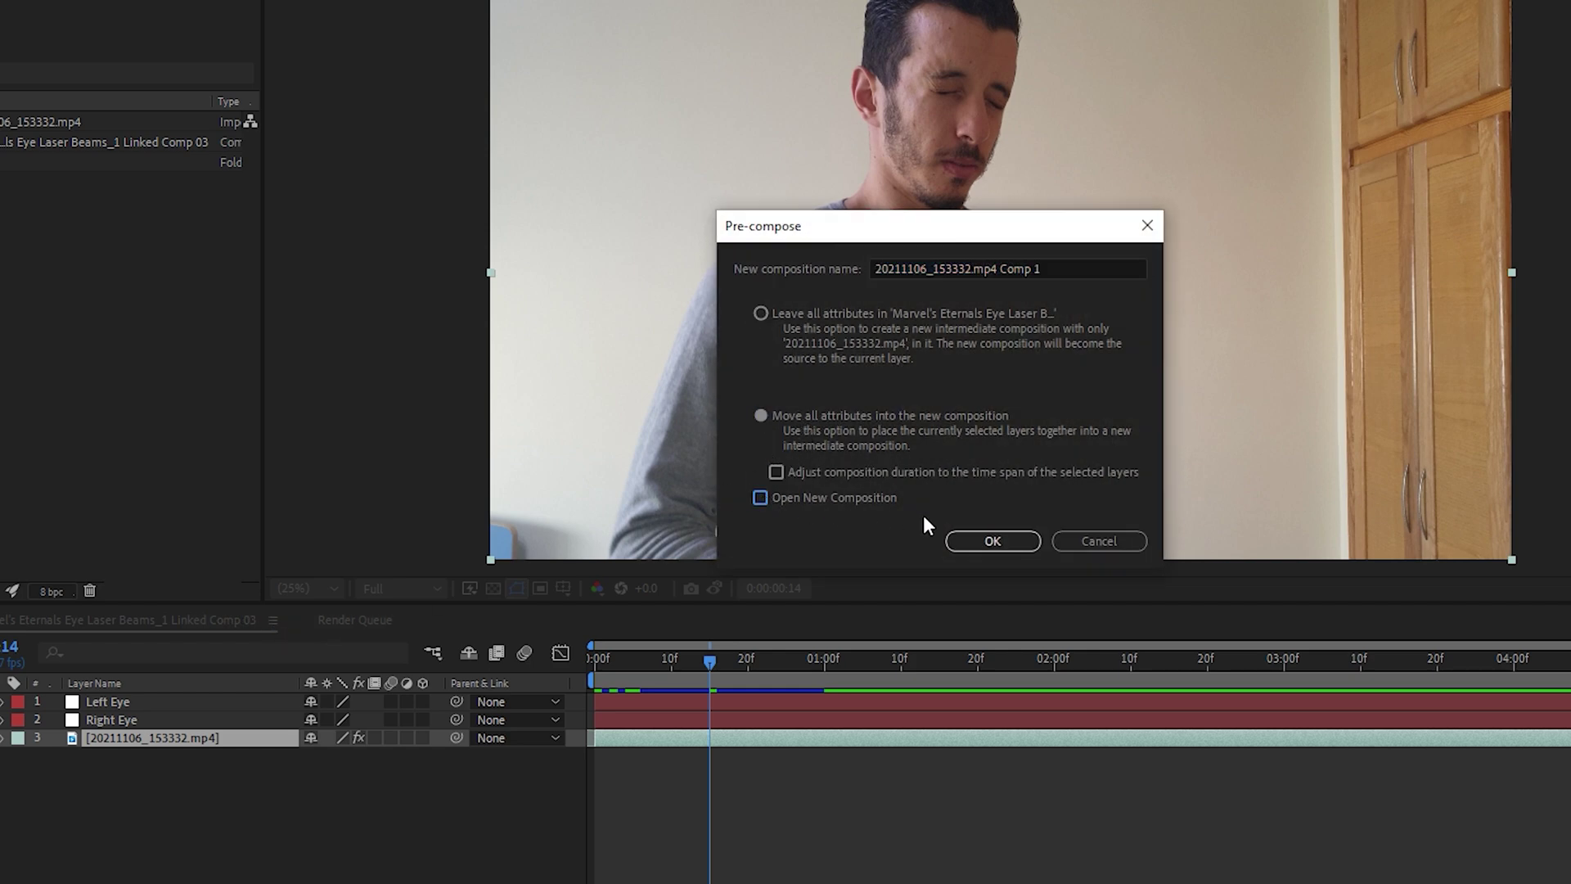
left_click(977, 541)
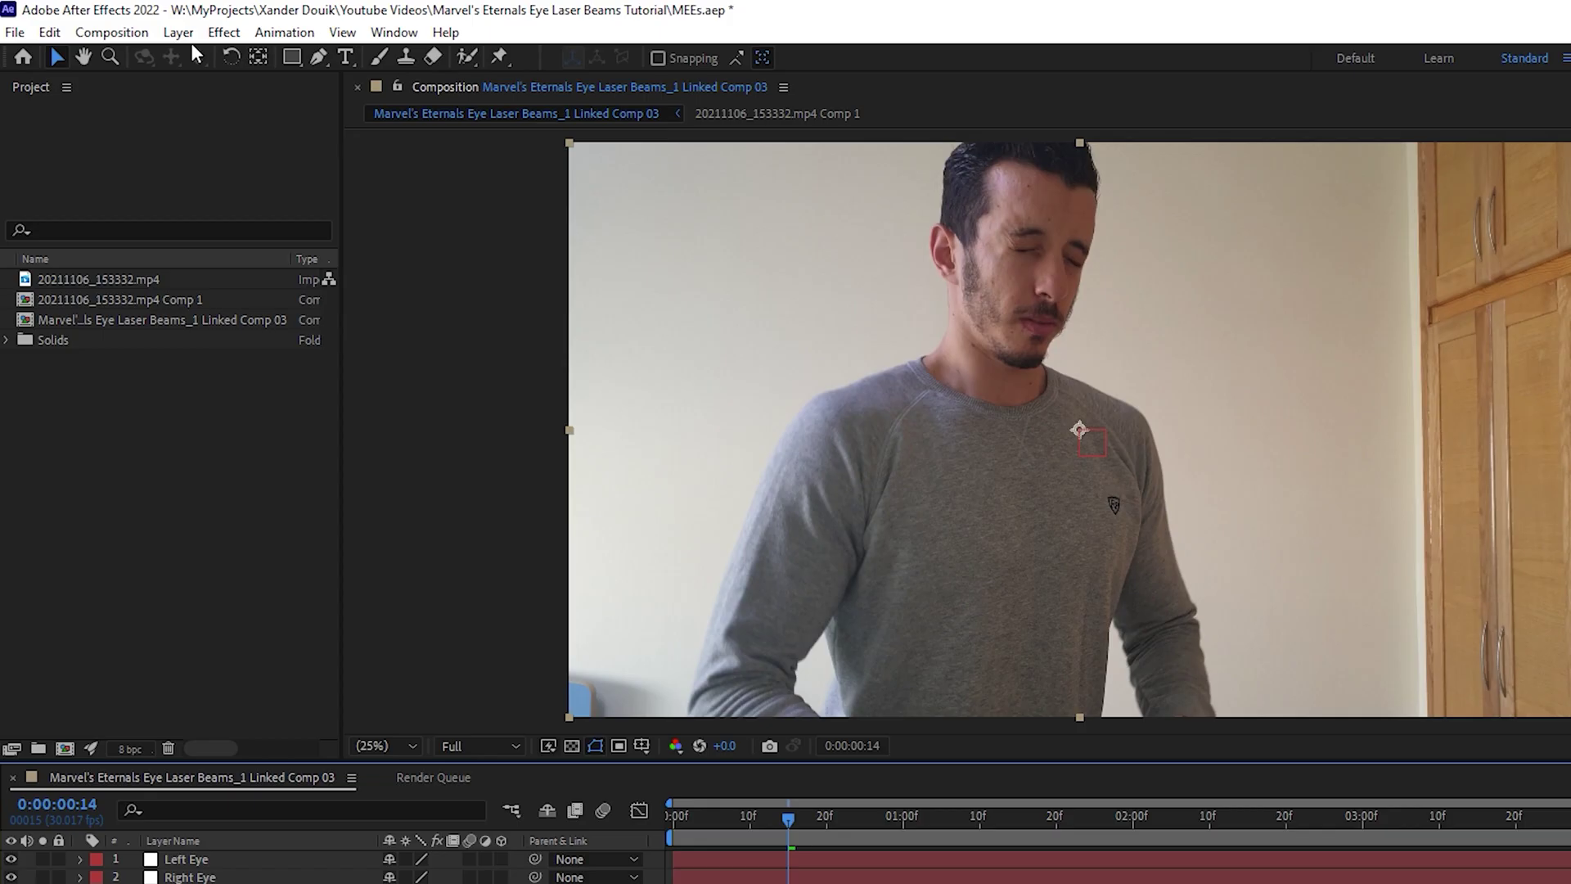
left_click(223, 32)
Apply Mocha Pro to the pre-comp, launch its workspace and go to a later frame
left_click(547, 228)
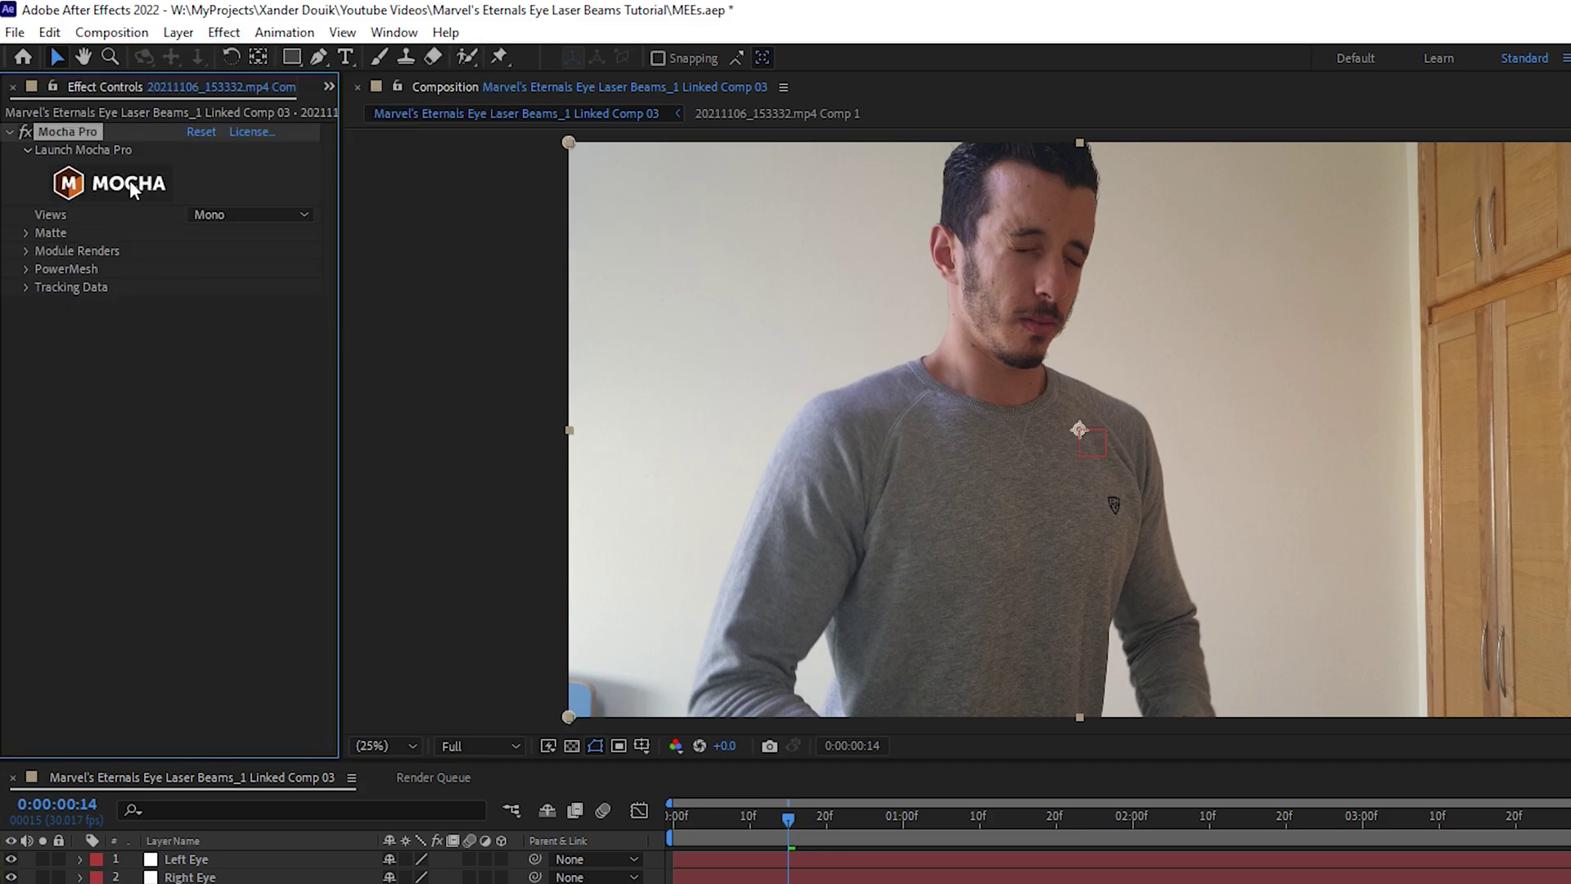
left_click(129, 178)
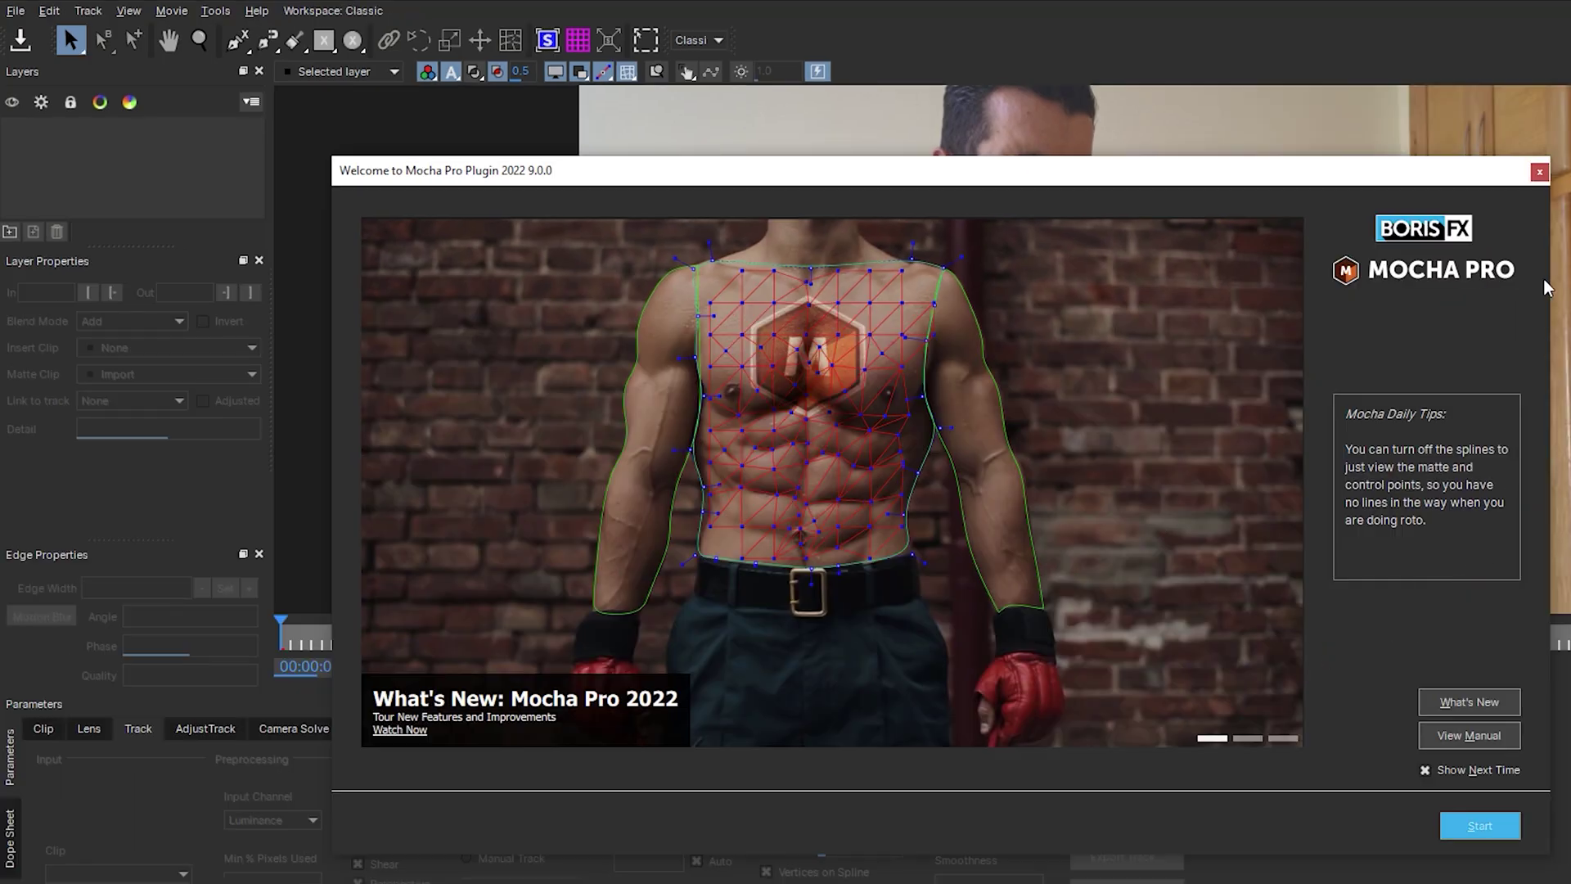
left_click(1539, 172)
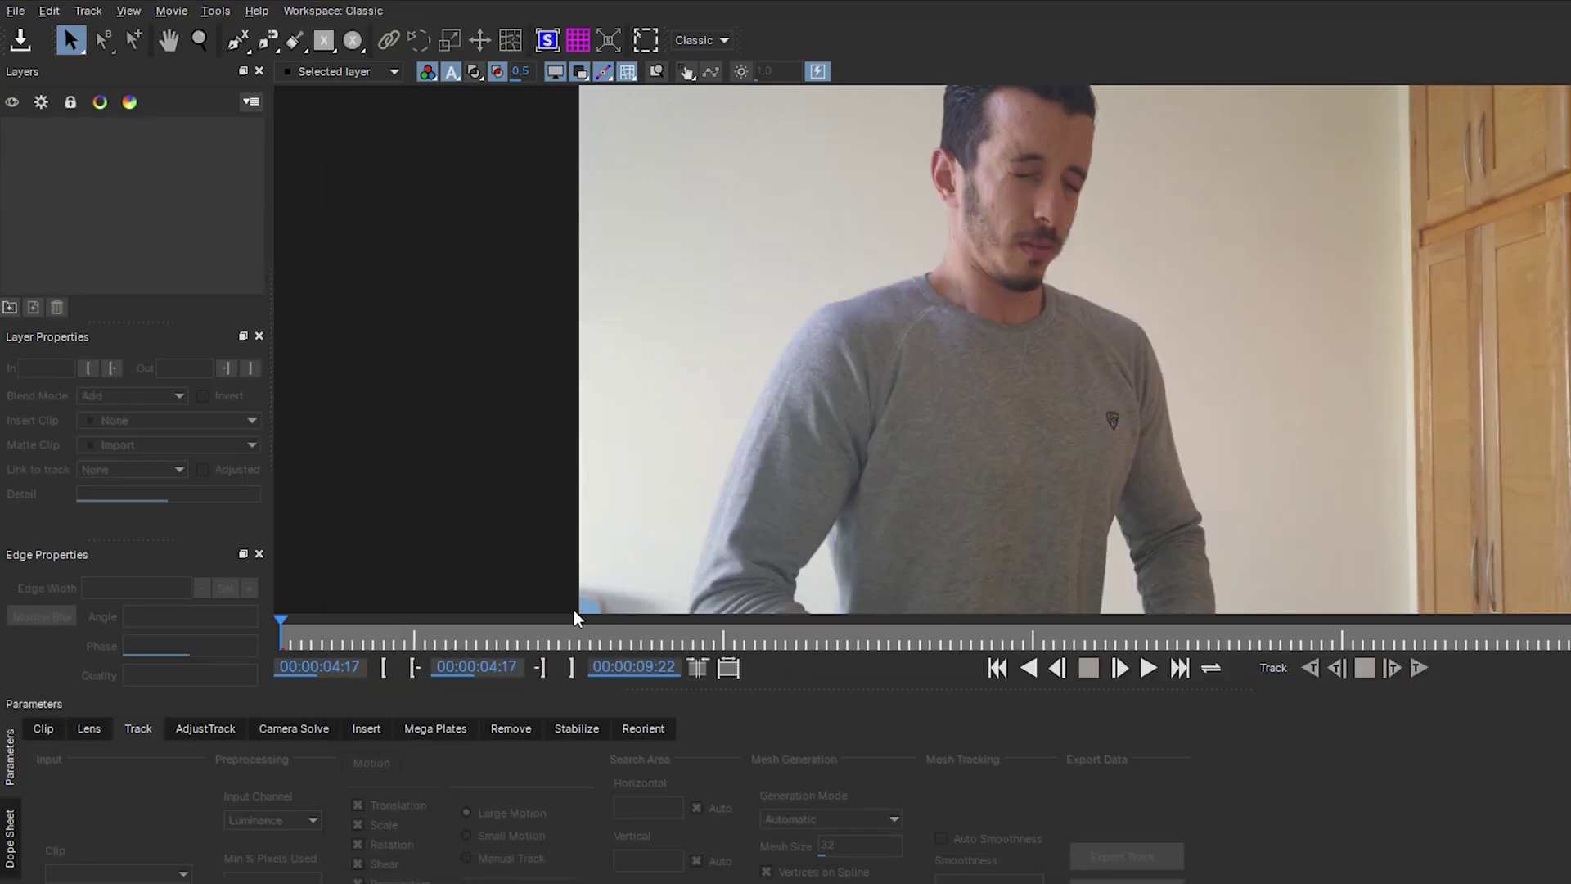
left_click(395, 624)
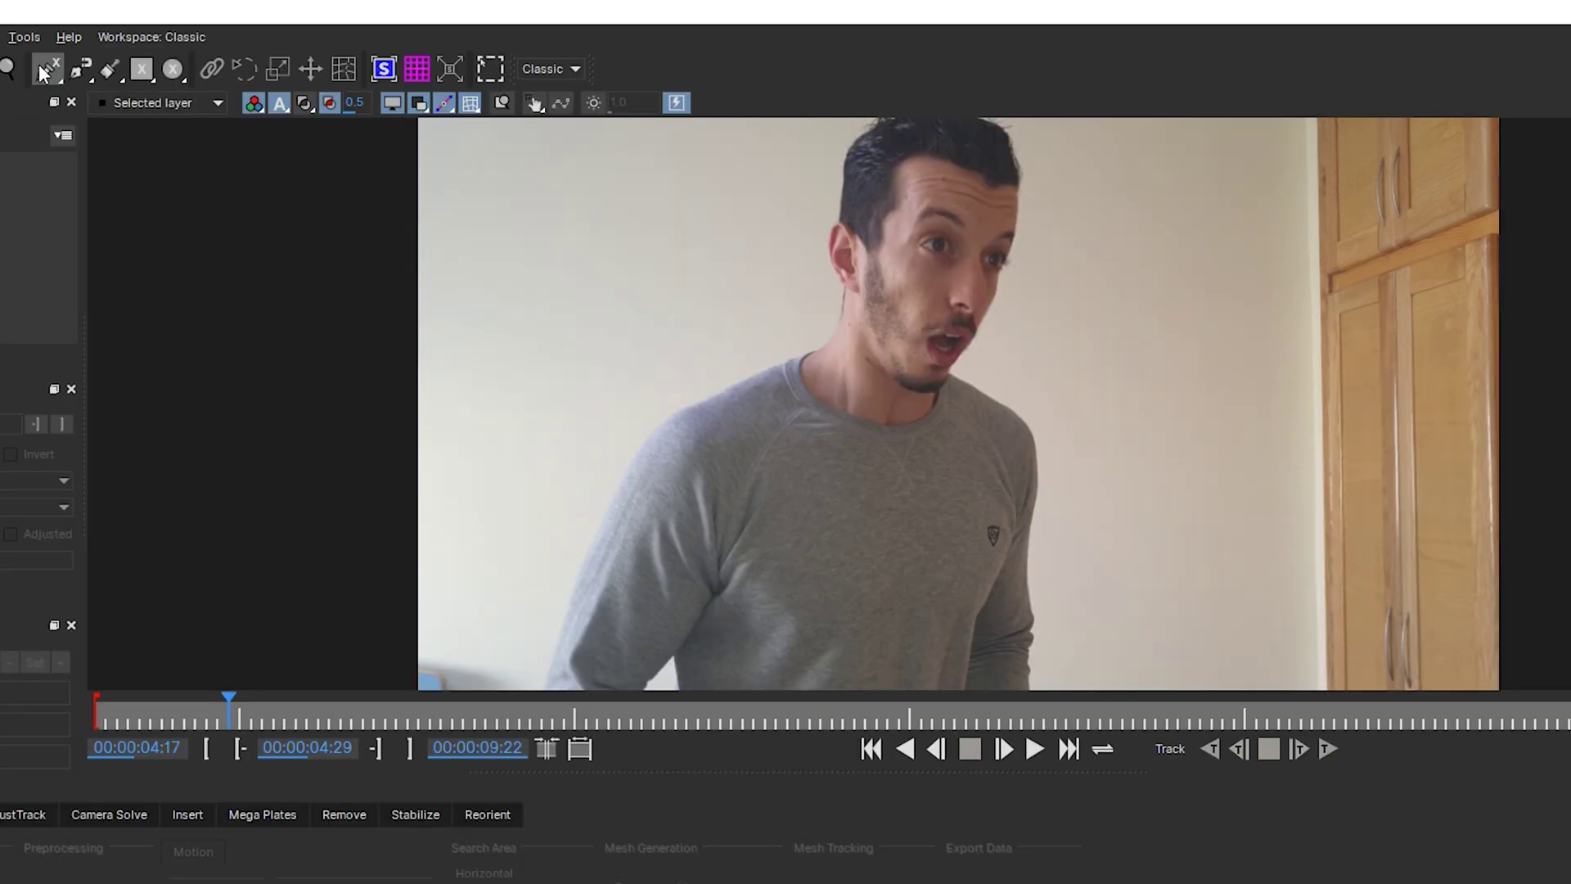
Draw a closed X-spline outline around the man's face
left_click(43, 72)
left_click(819, 422)
left_click(854, 429)
left_click(895, 404)
left_click(911, 369)
left_click(927, 322)
left_click(920, 284)
left_click(881, 263)
left_click(812, 270)
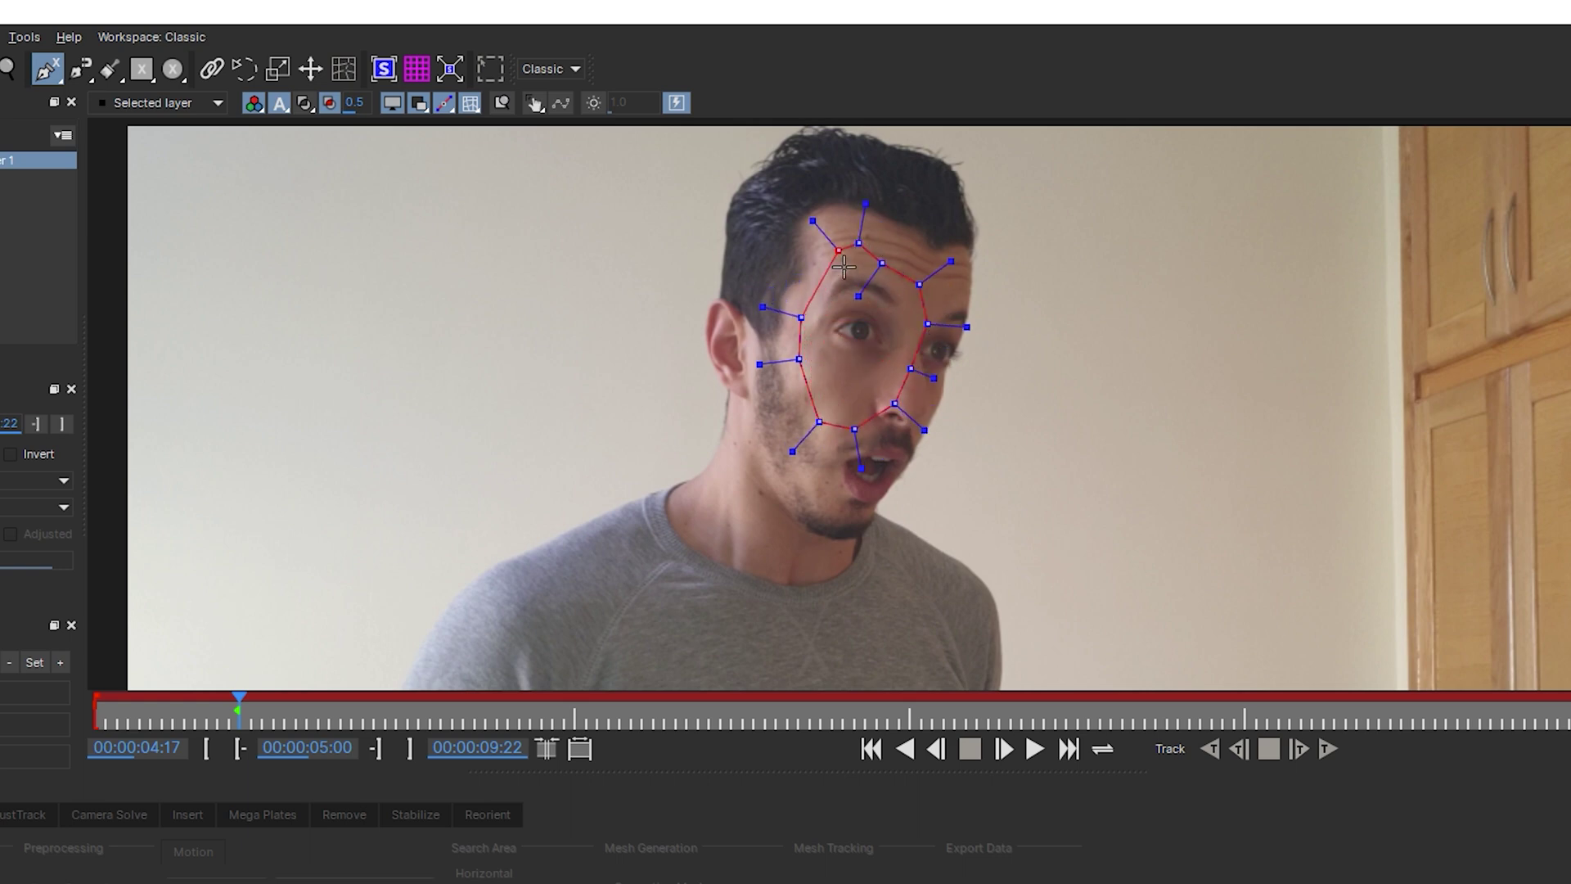
left_click(802, 319)
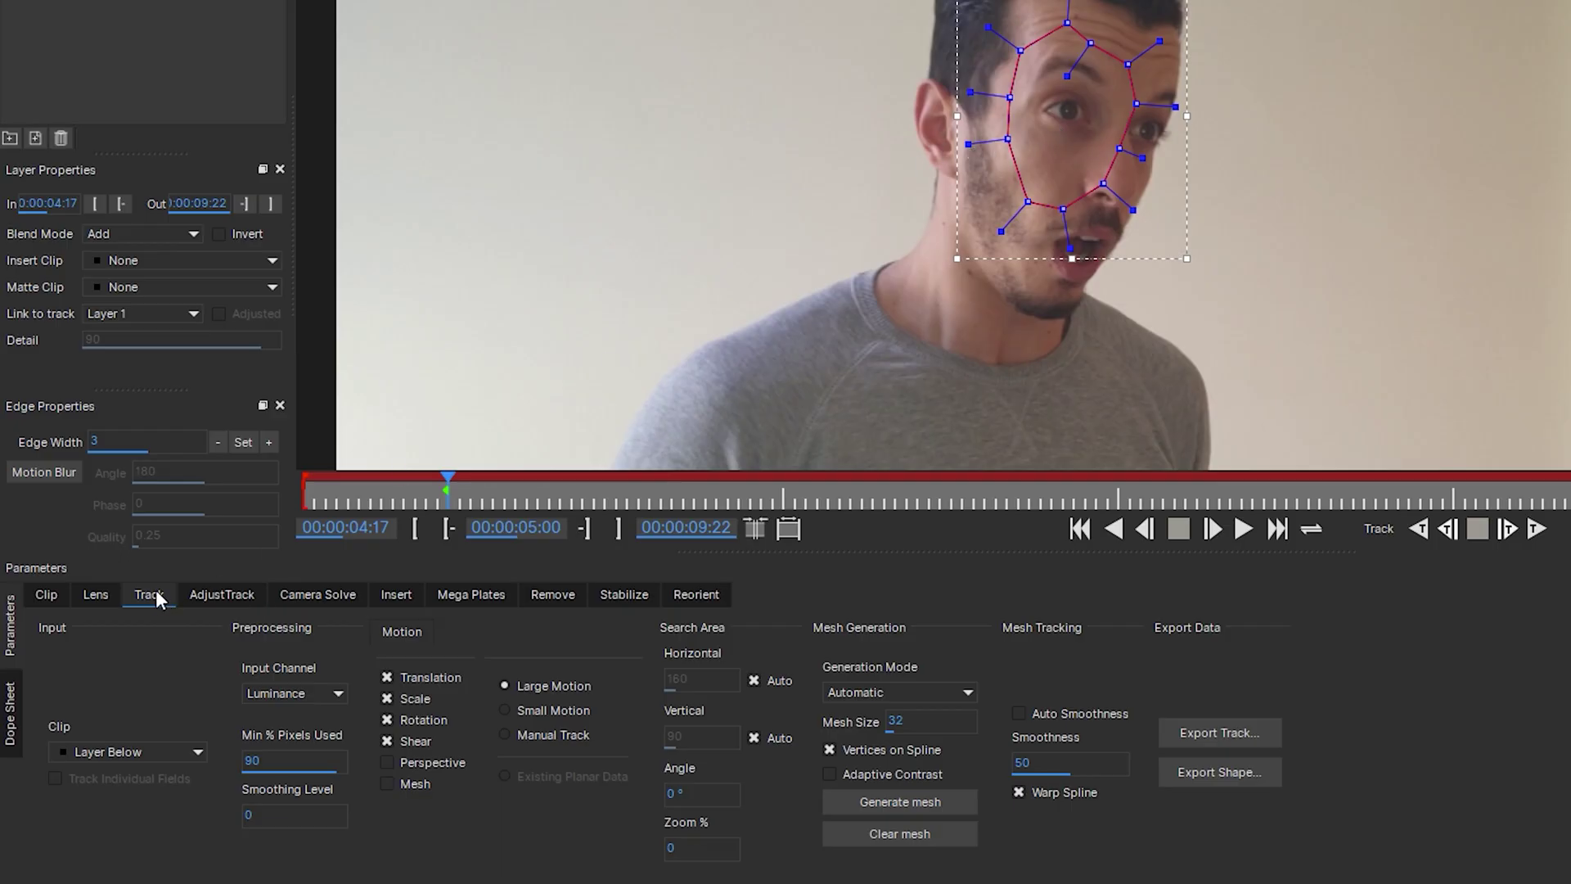
Enable mesh tracking and generate a Uniform mesh over the face
left_click(390, 782)
left_click(537, 697)
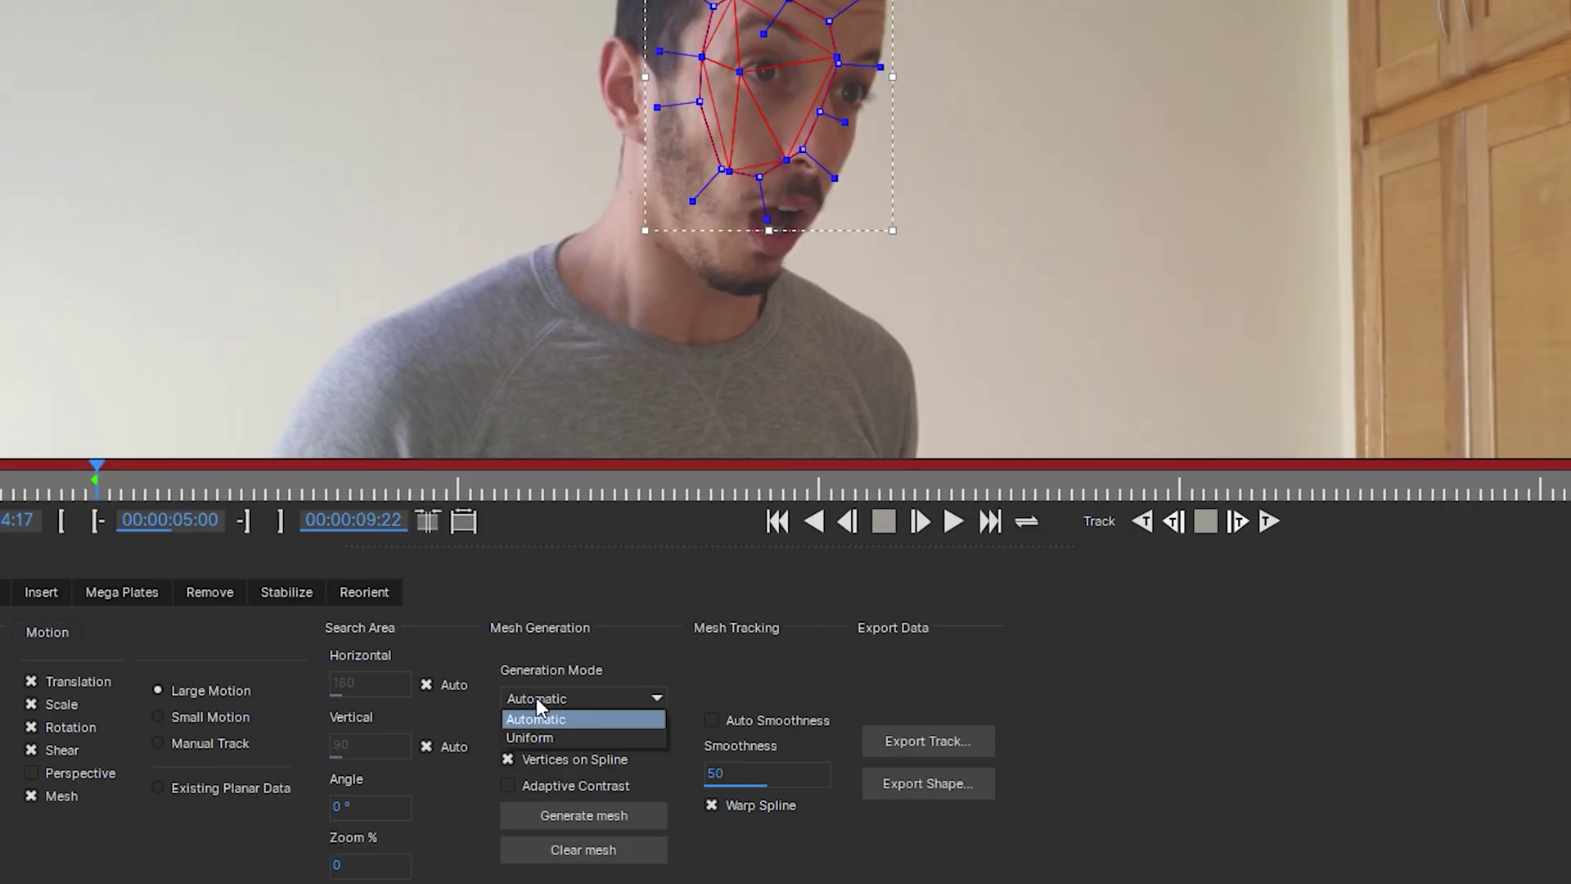
left_click(552, 737)
type("14")
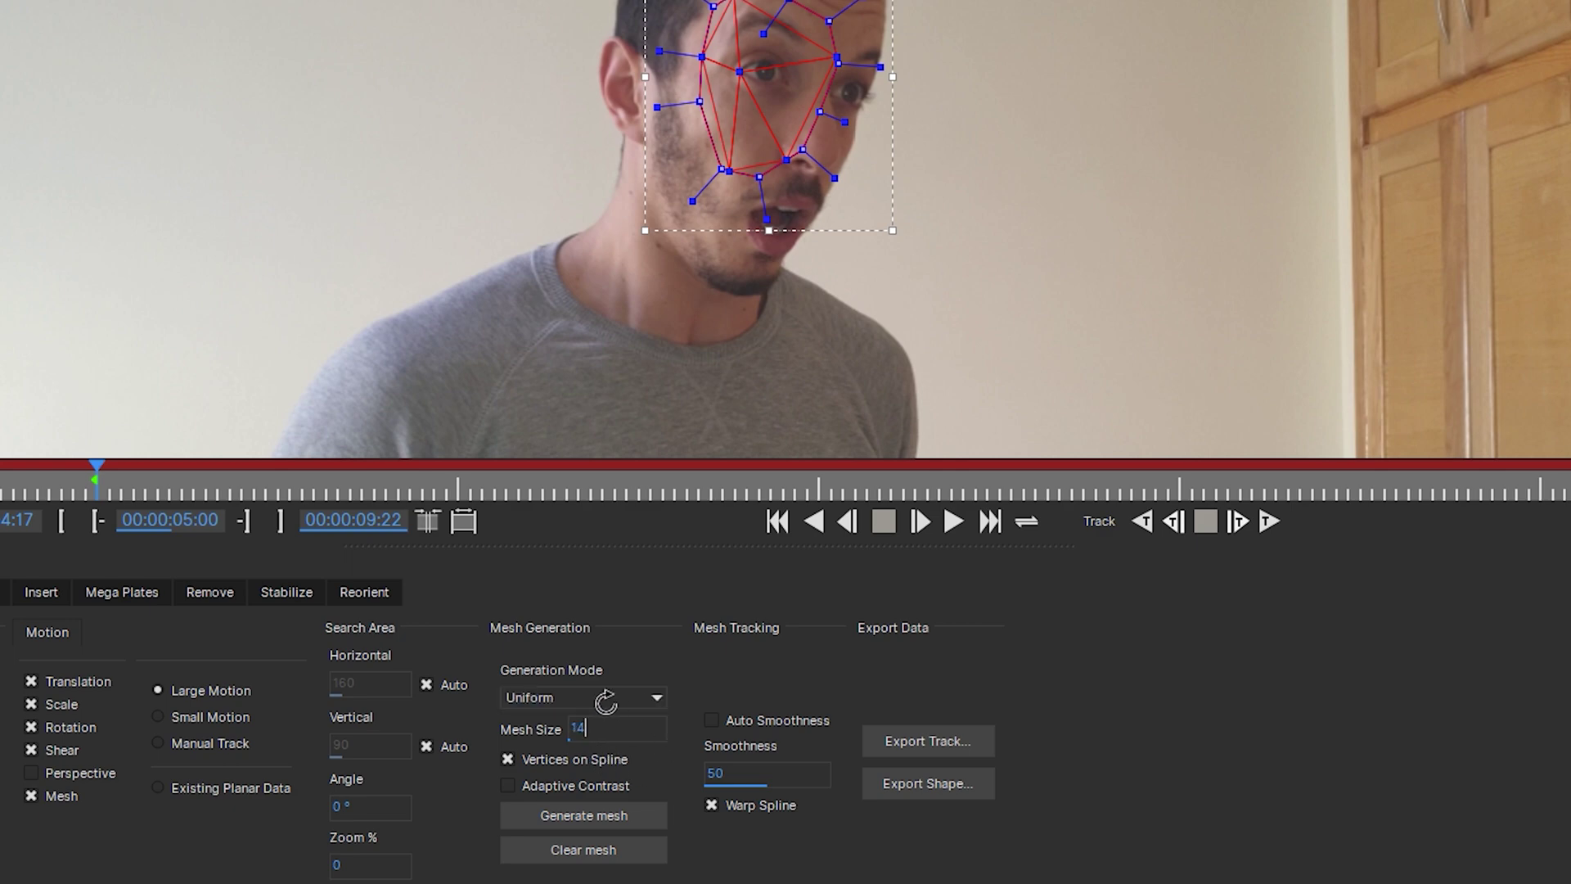
left_click(573, 817)
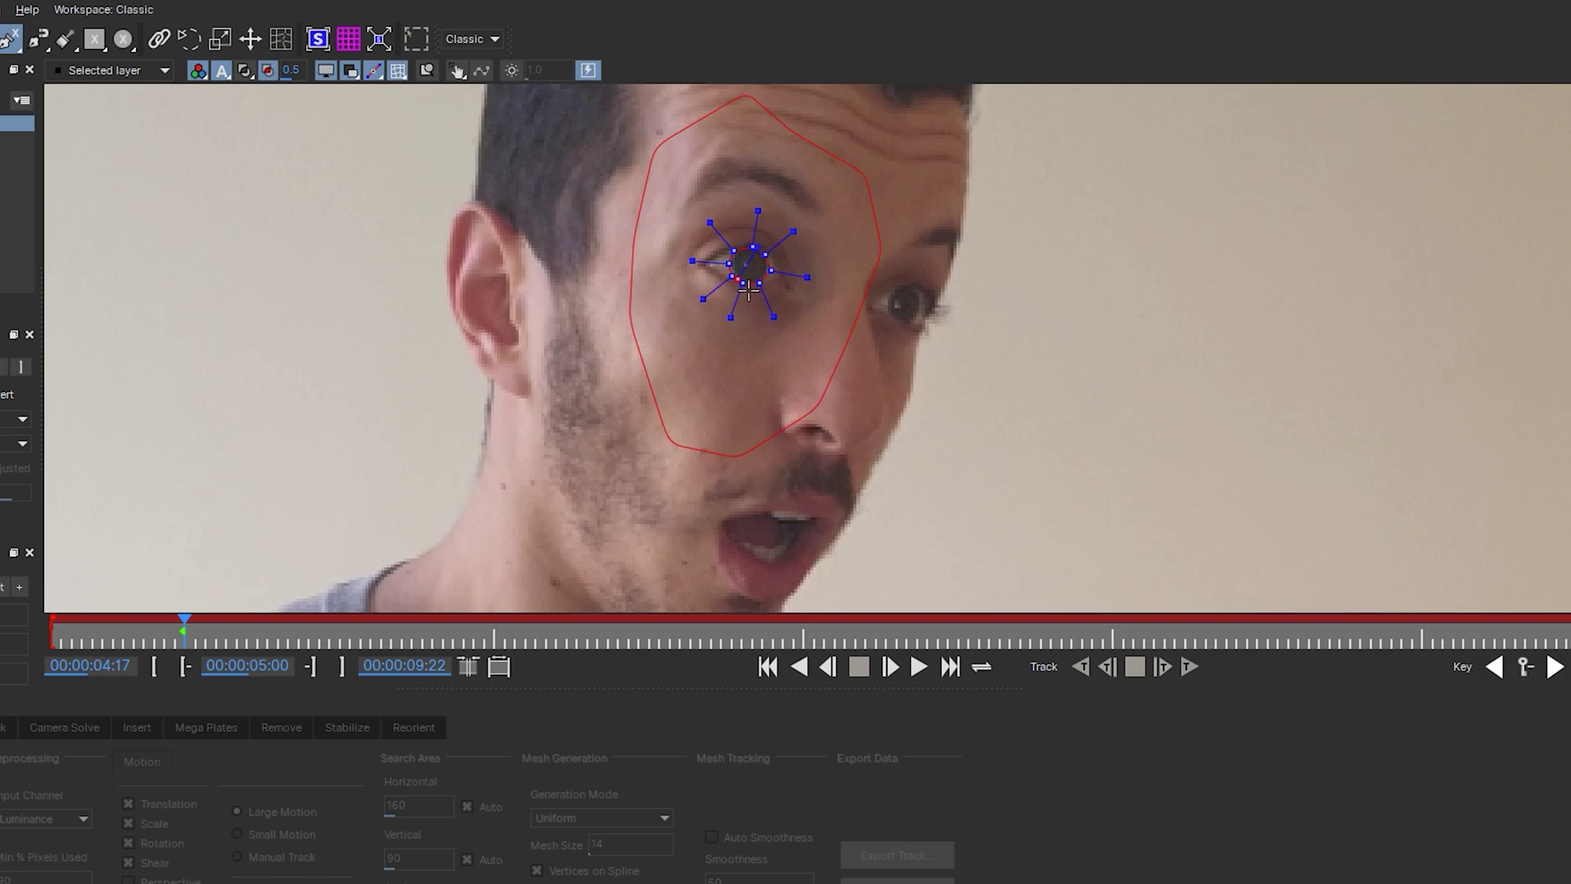
Outline the second eye and name the eye shapes Left Eye and Right Eye
left_click(900, 296)
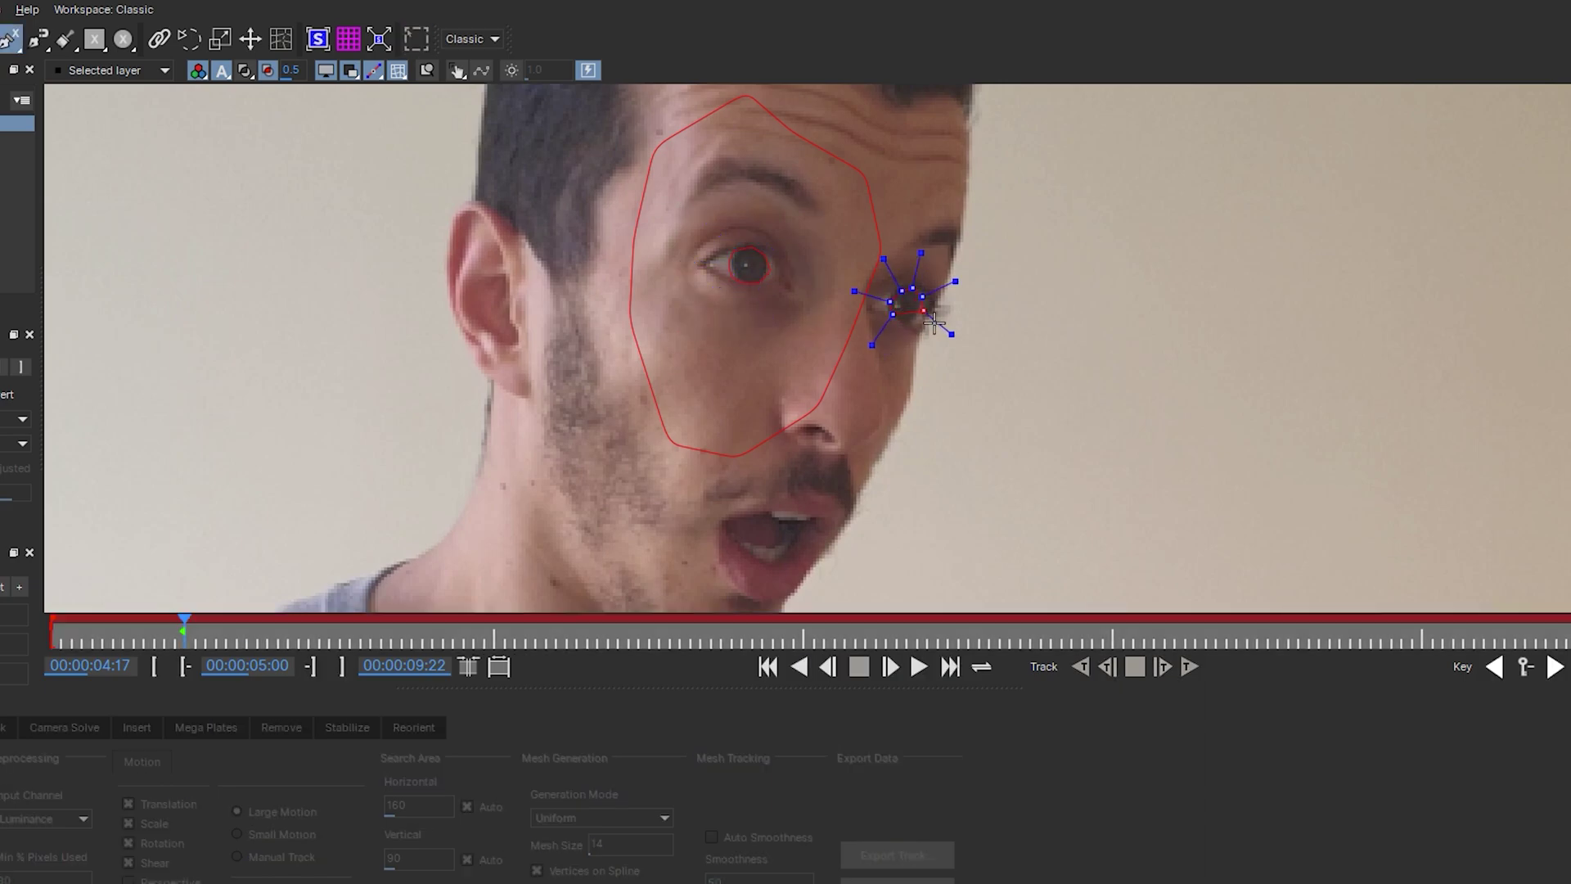
type("Left Eye")
double_click(215, 189)
type("Right Eye")
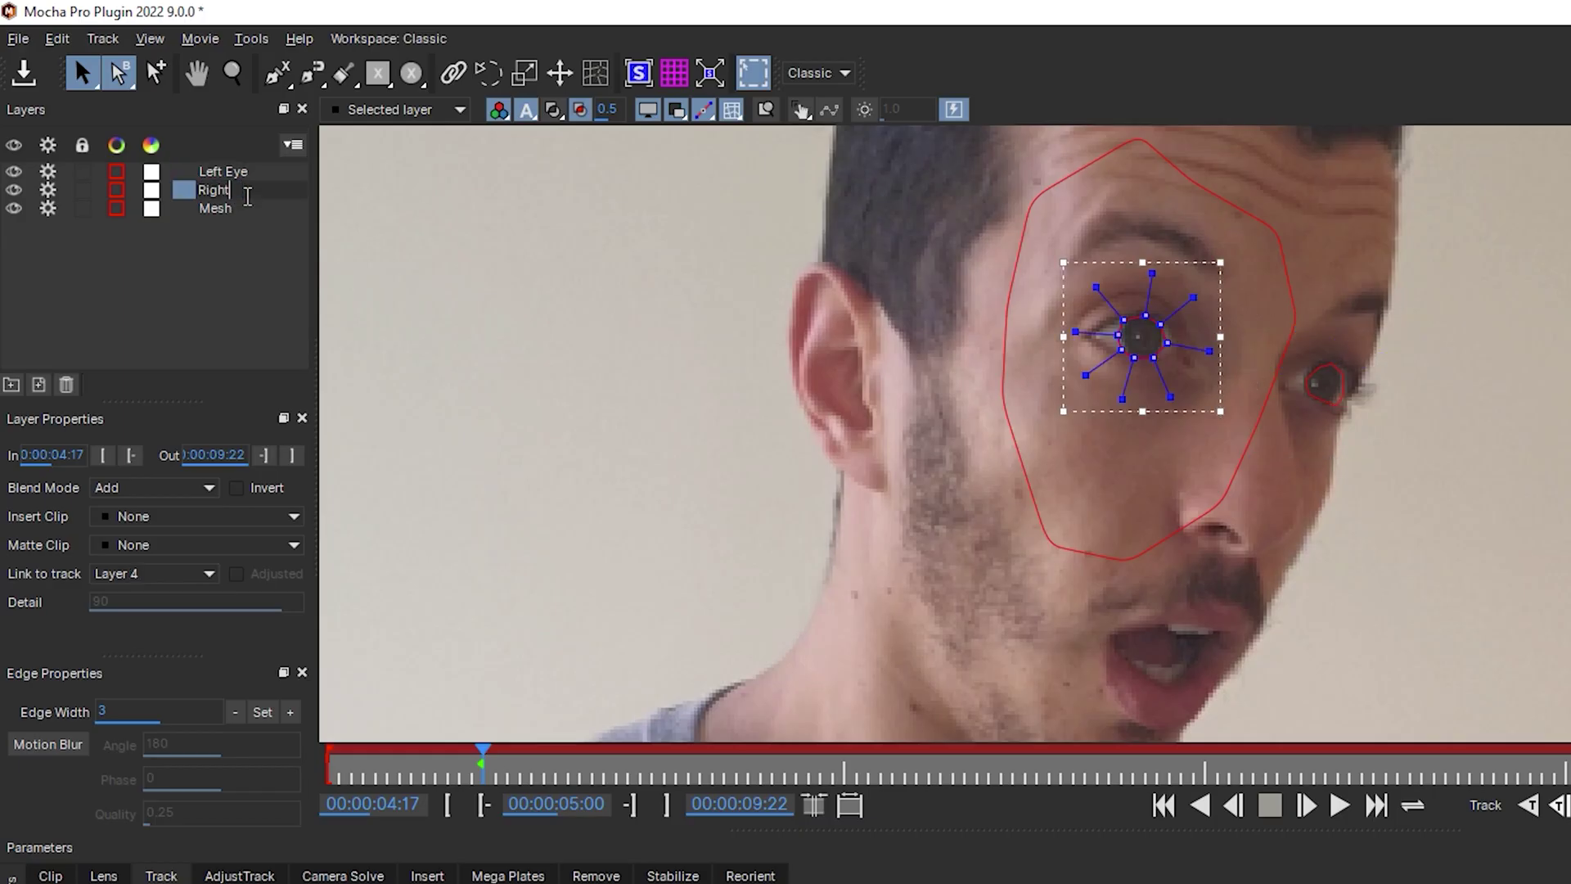
key("Return")
Track the face mesh and eye layers forward and backward, dismissing tracking errors
left_click(1140, 661)
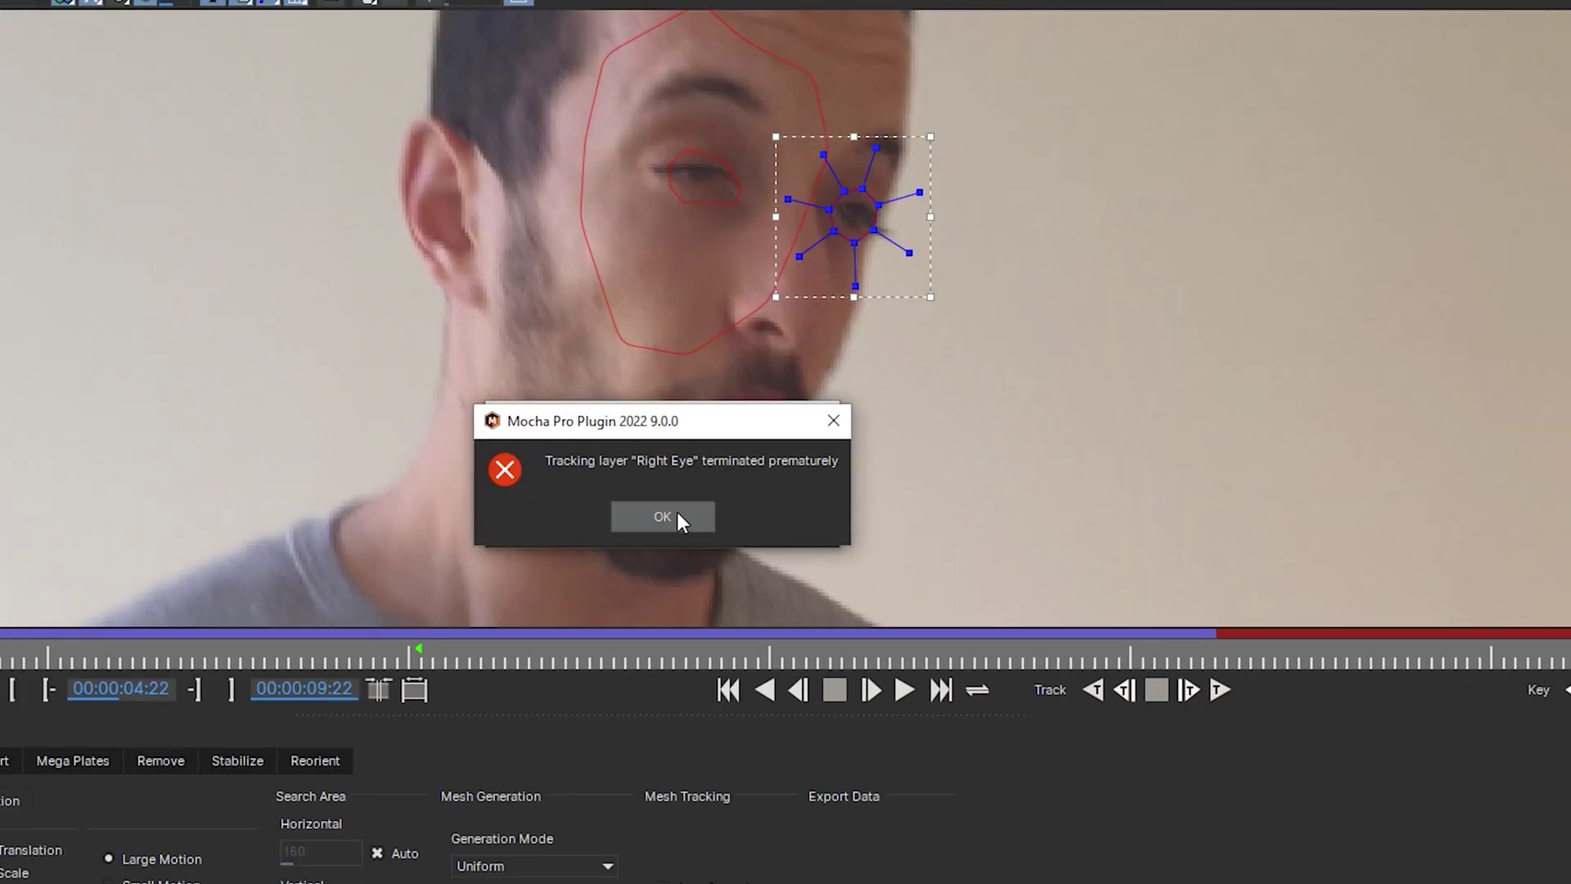
left_click(677, 516)
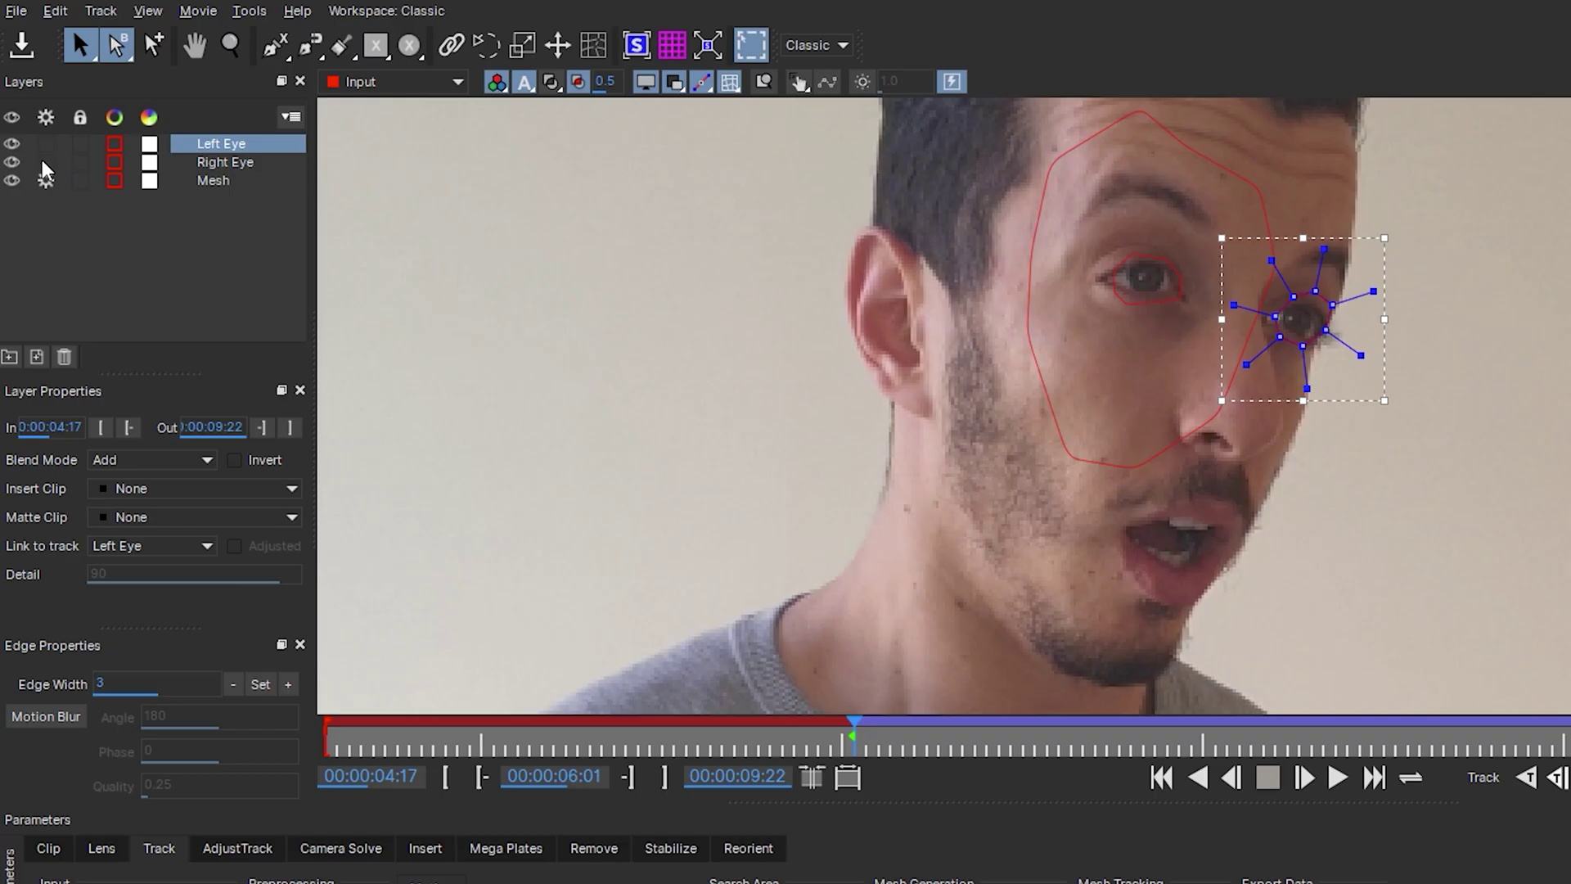
left_click(45, 161)
key("z")
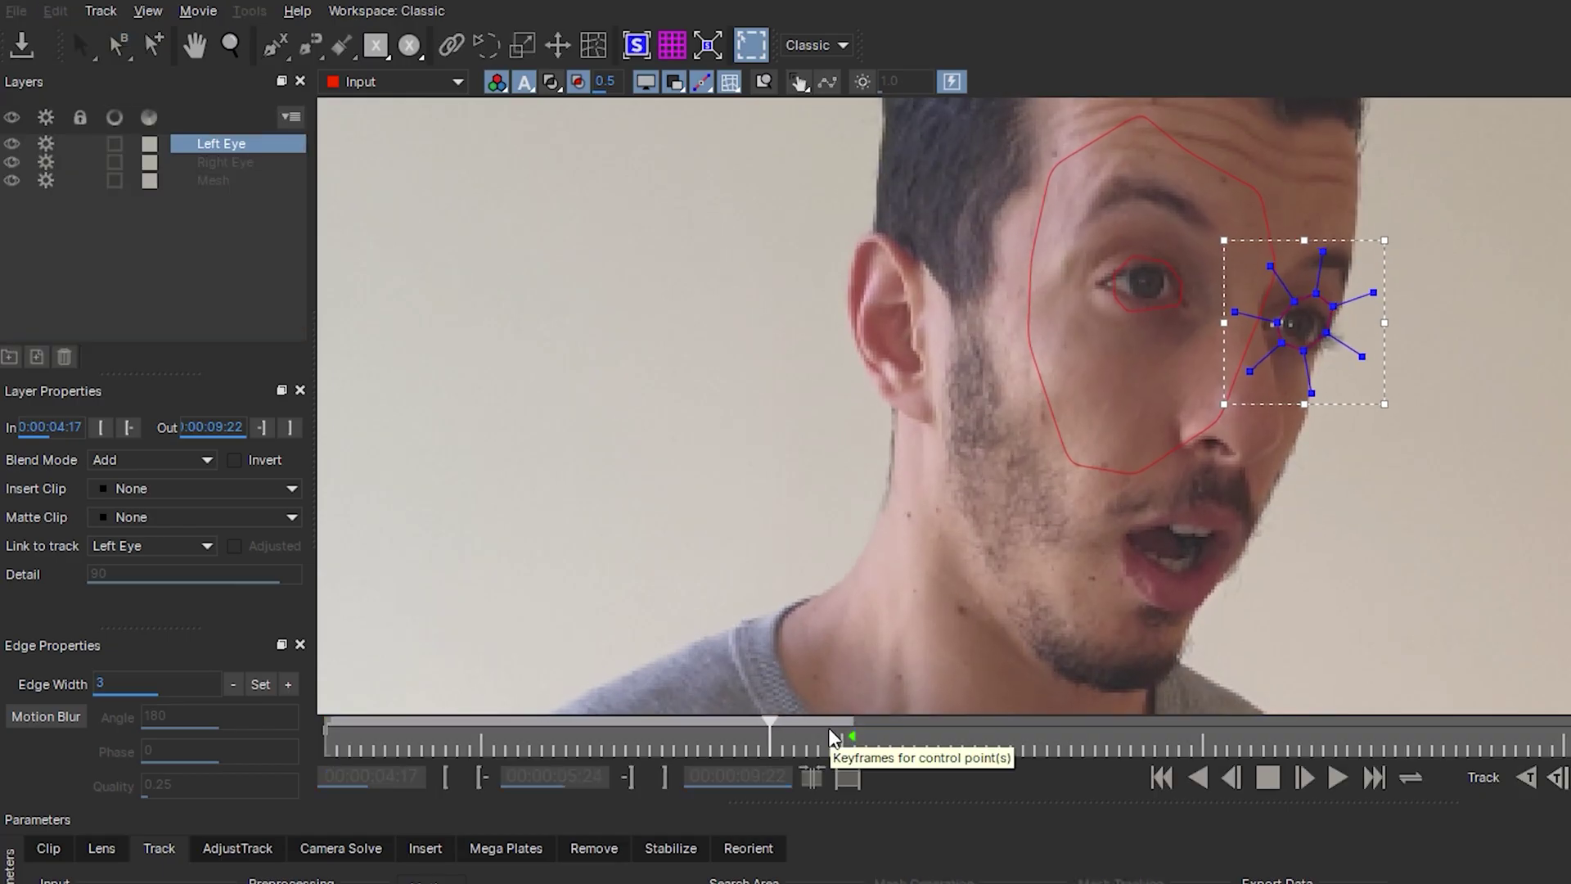
left_click(1096, 604)
left_click(45, 161)
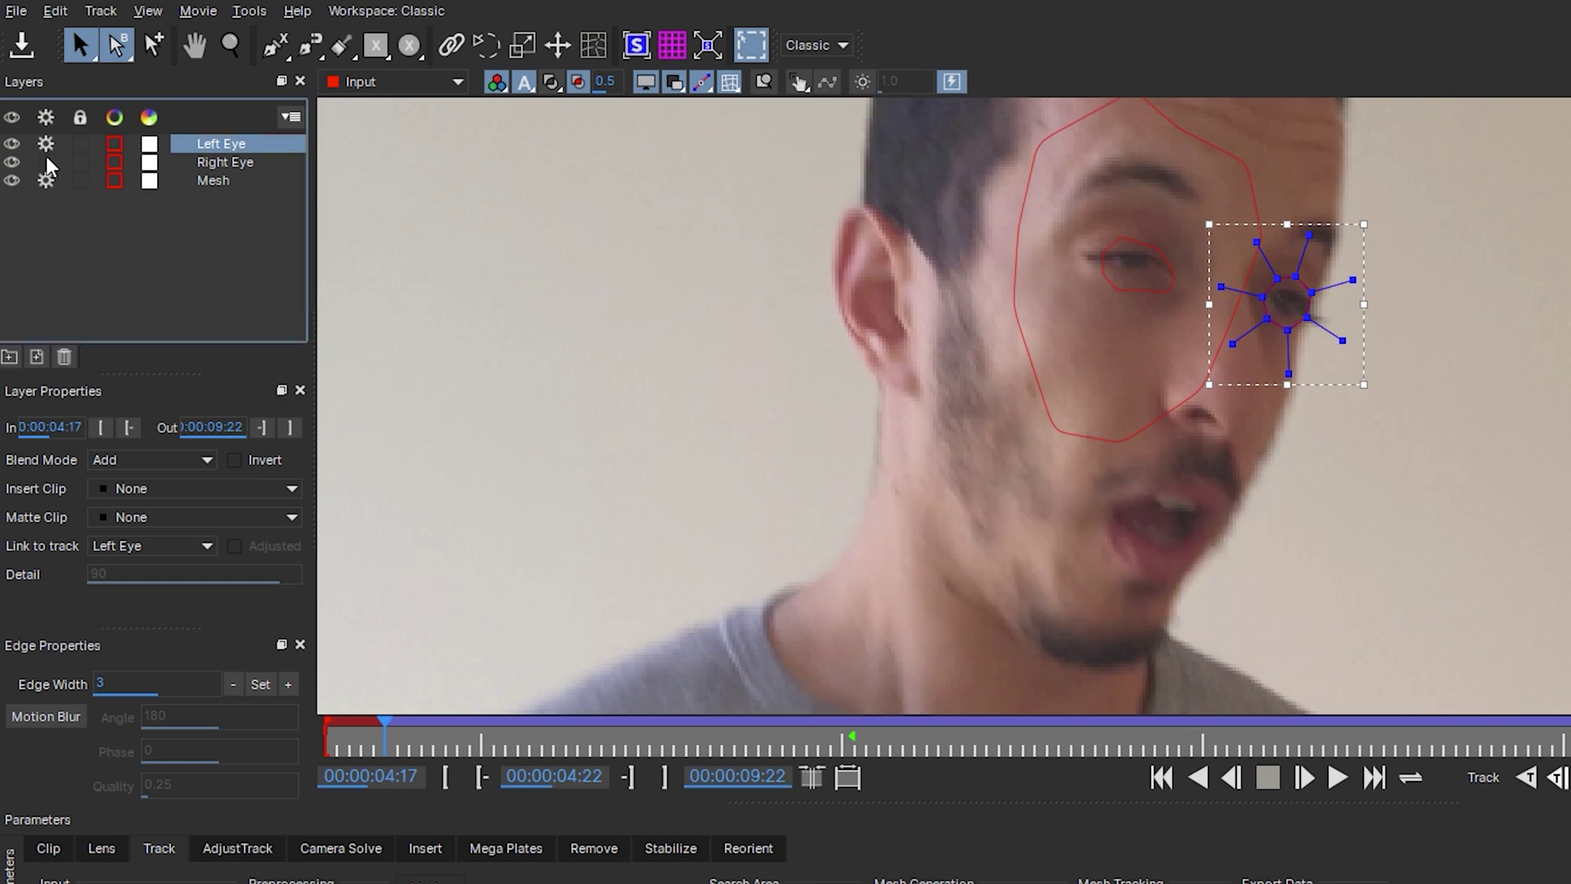
left_click(1527, 777)
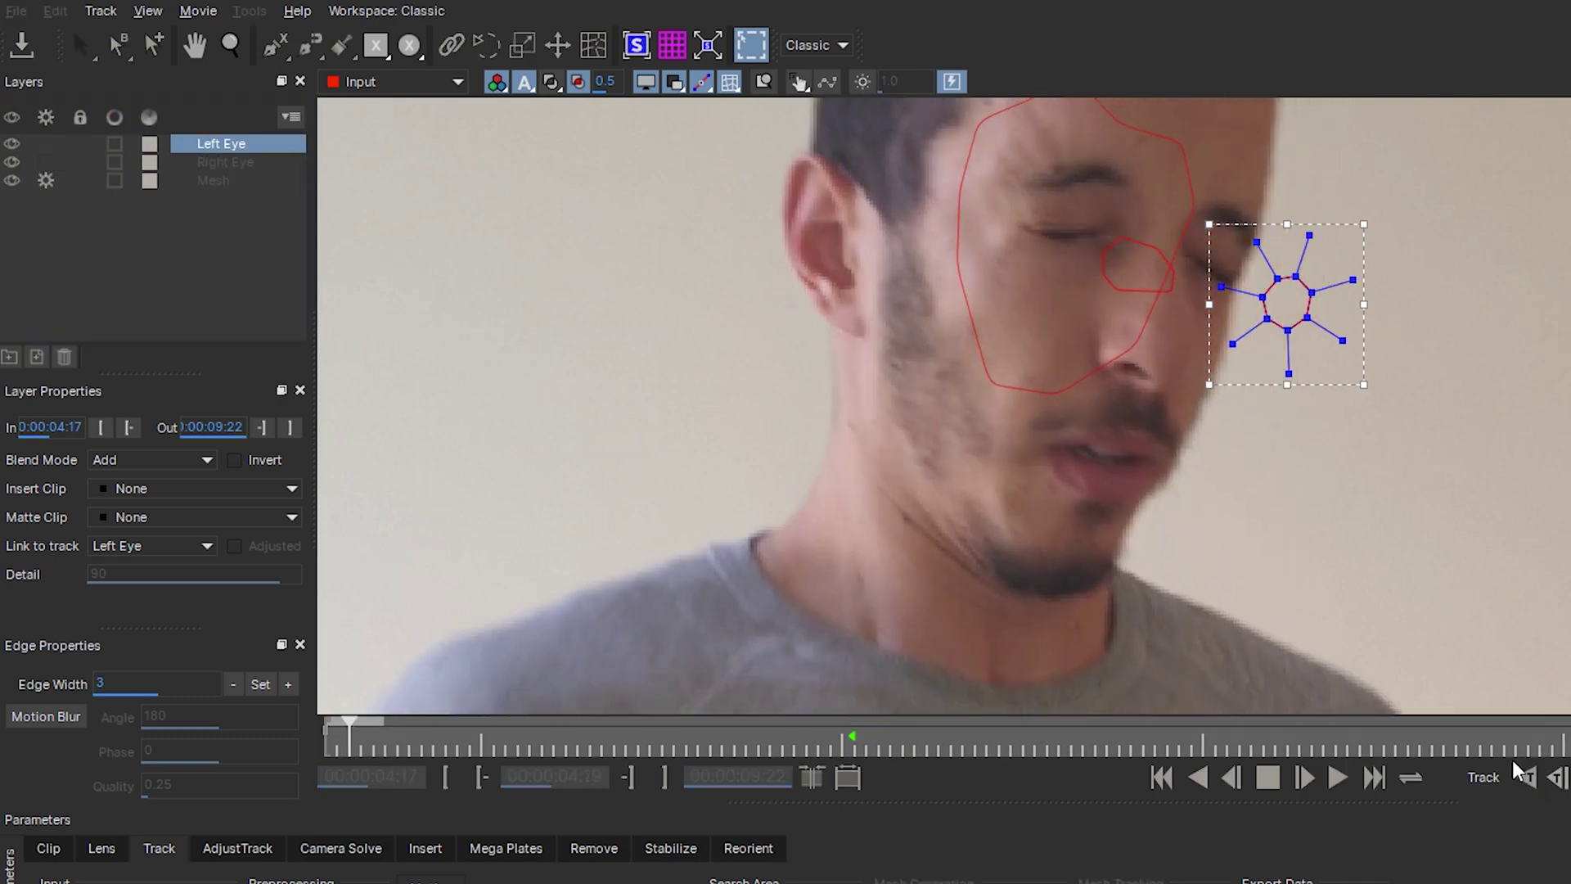
Show the Mesh layer's planar surface and expand it to fill the frame
left_click(246, 181)
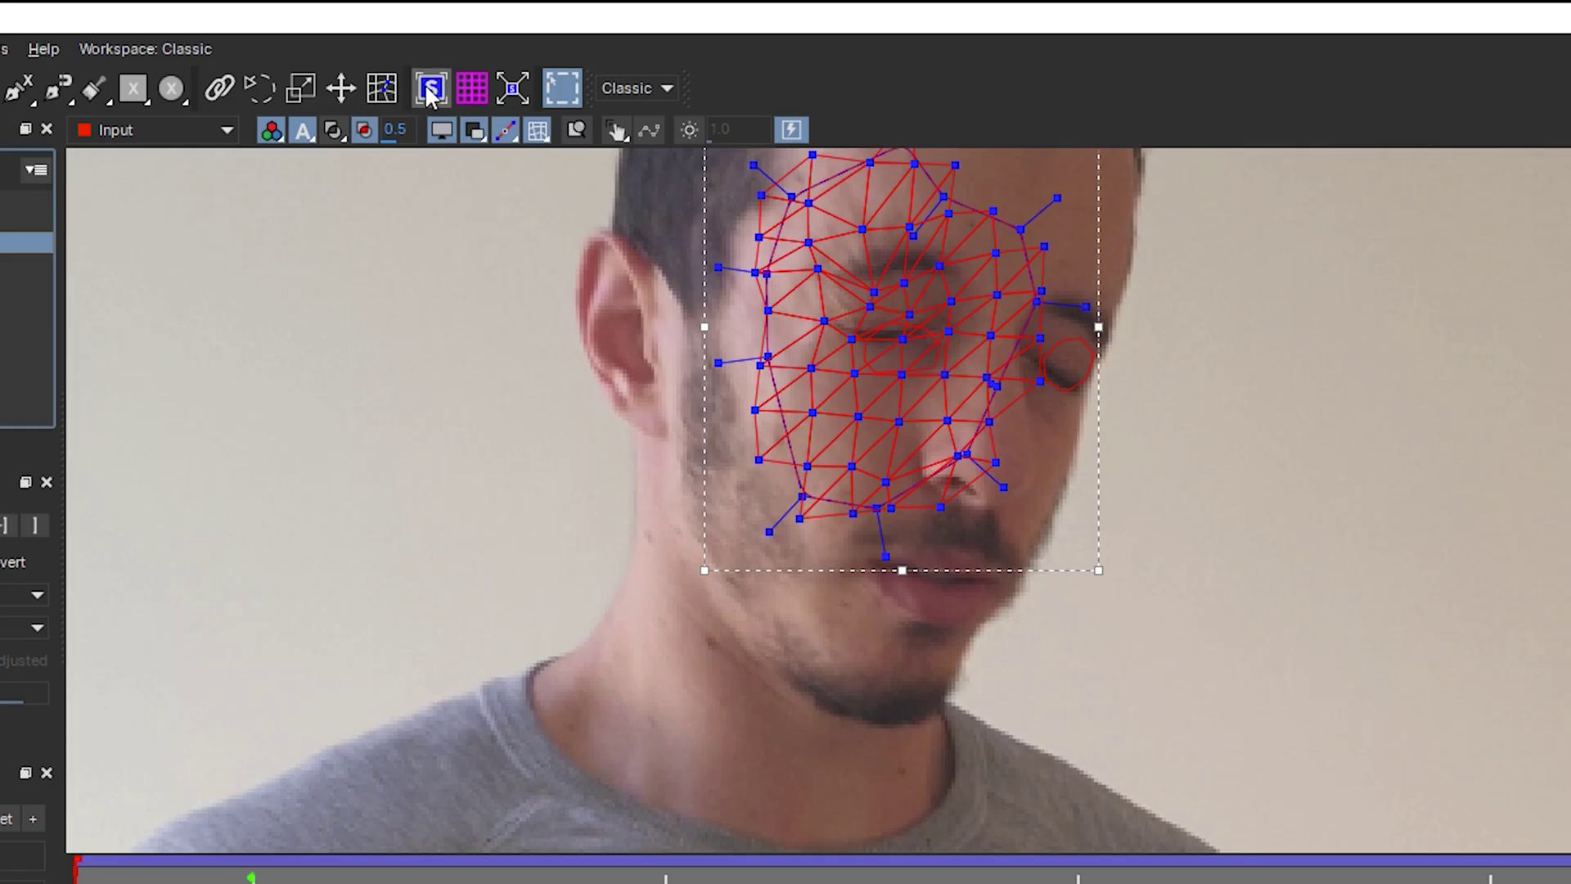
left_click(428, 87)
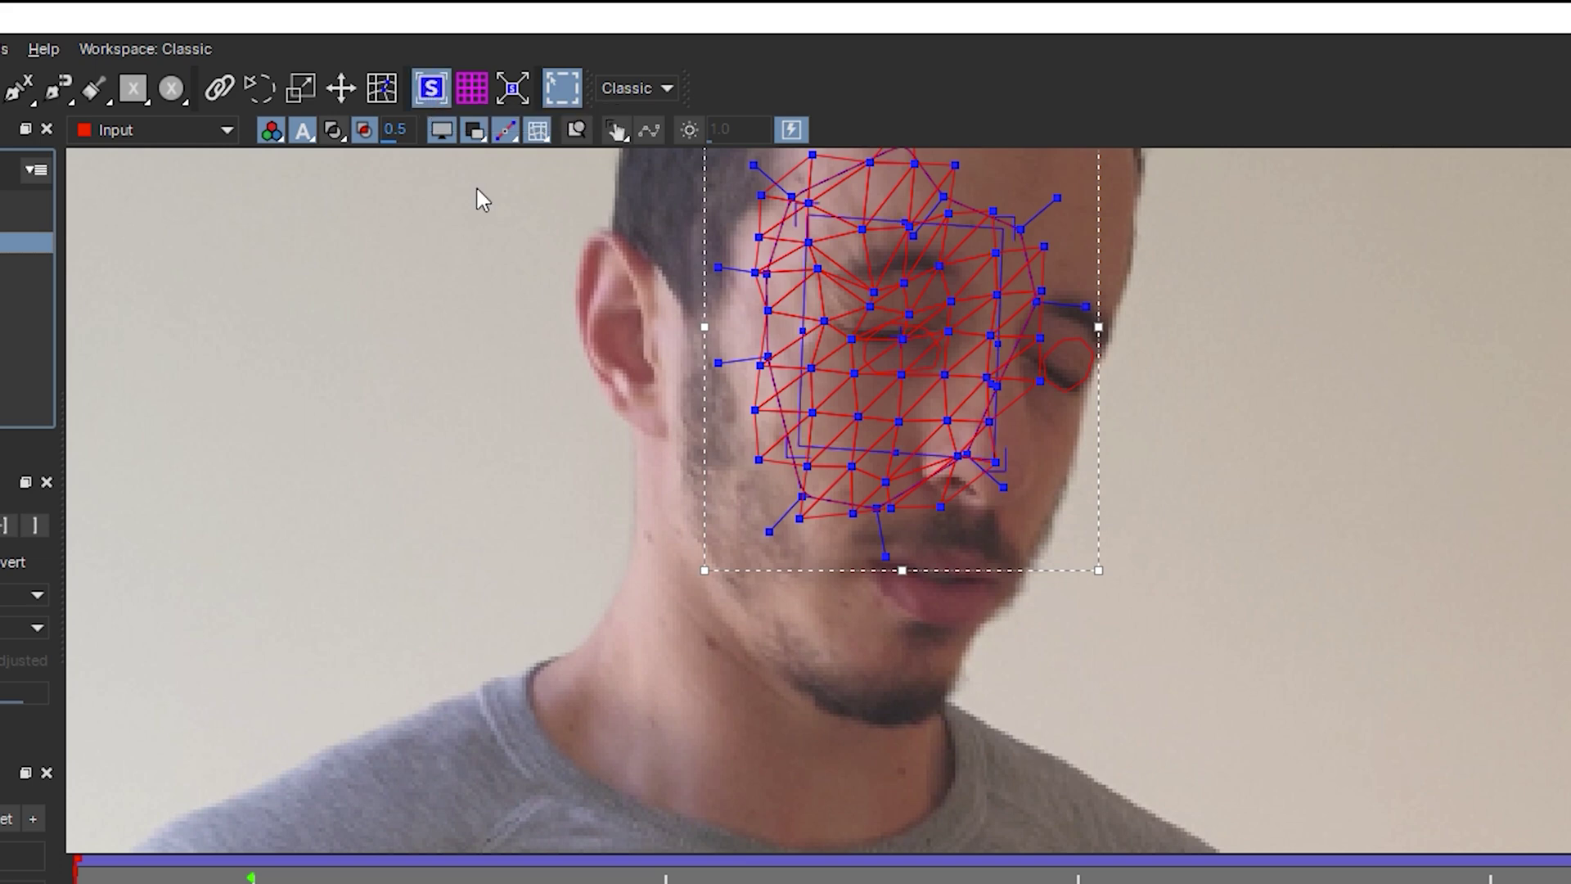
left_click(512, 84)
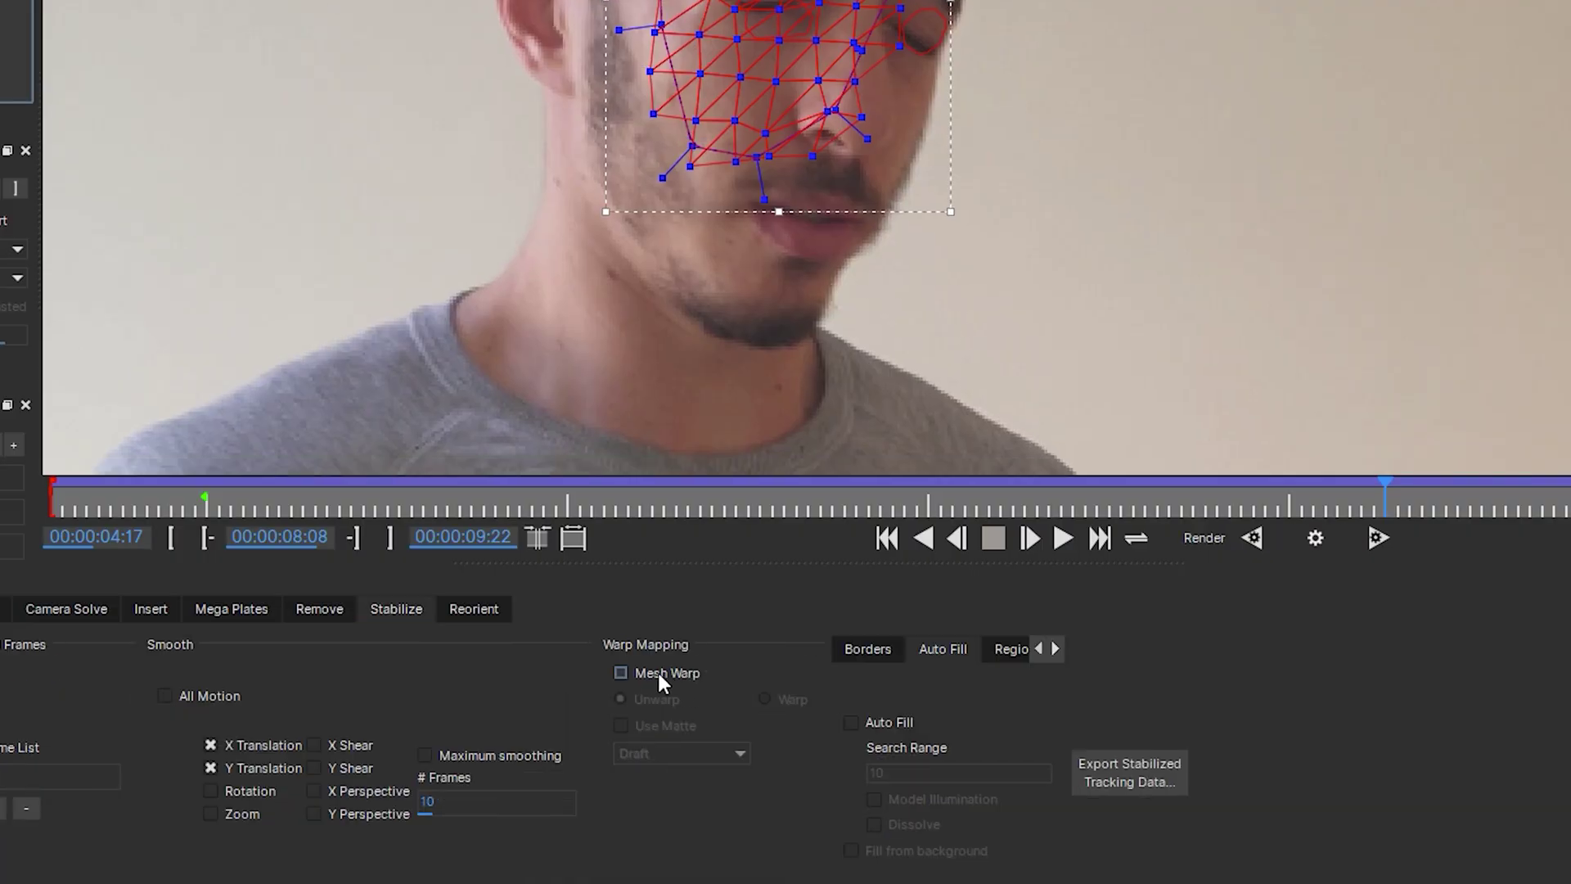
Enable Mesh Warp stabilization at High quality and close Mocha
left_click(658, 674)
left_click(679, 753)
left_click(671, 813)
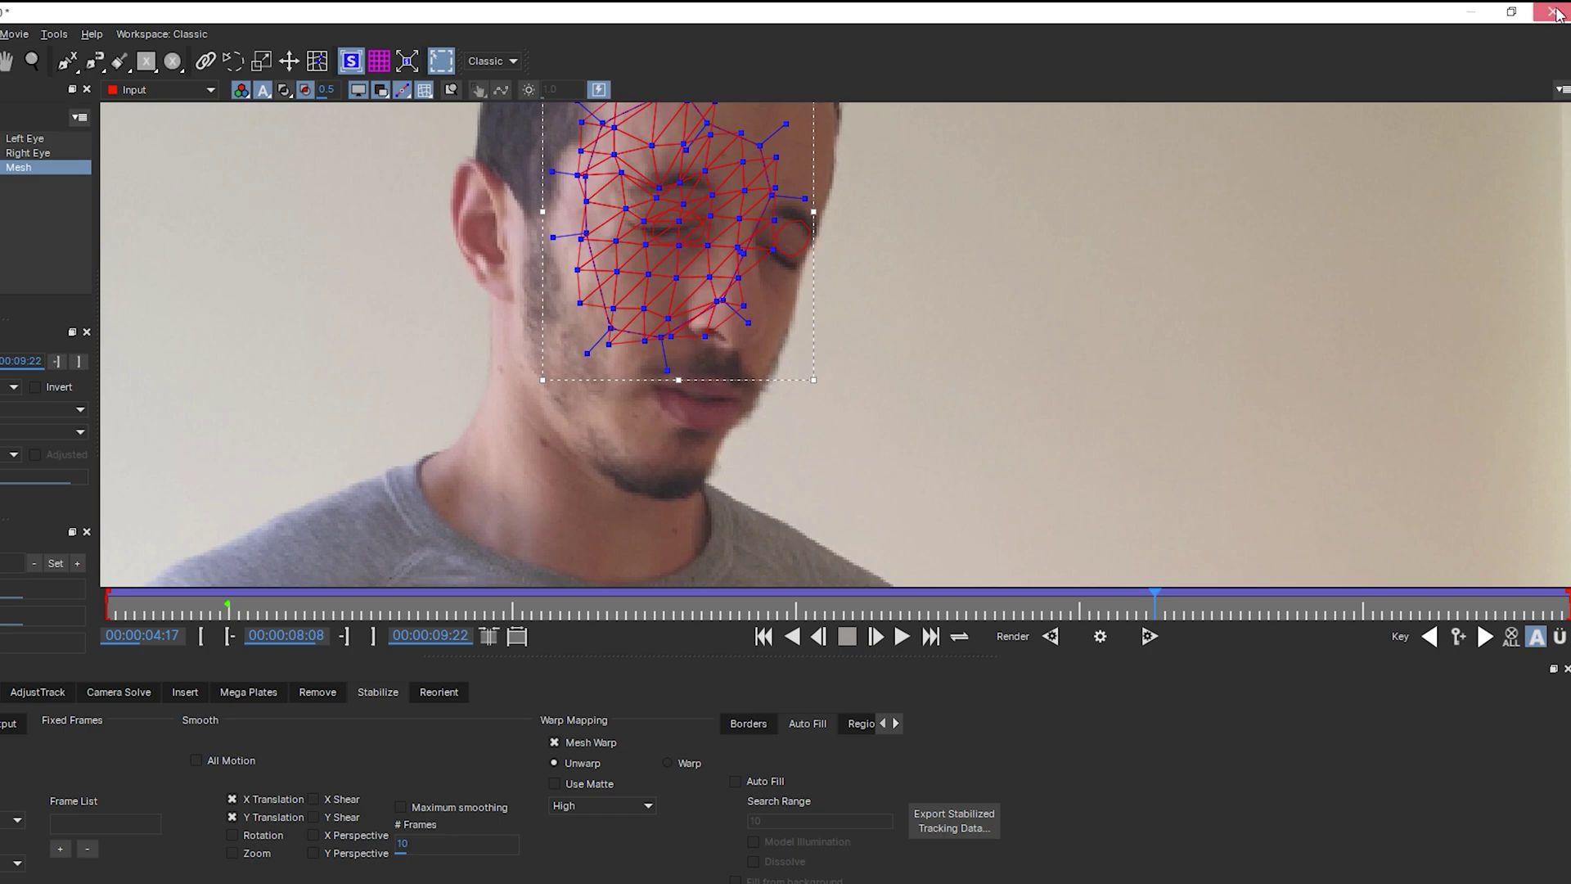
left_click(1551, 12)
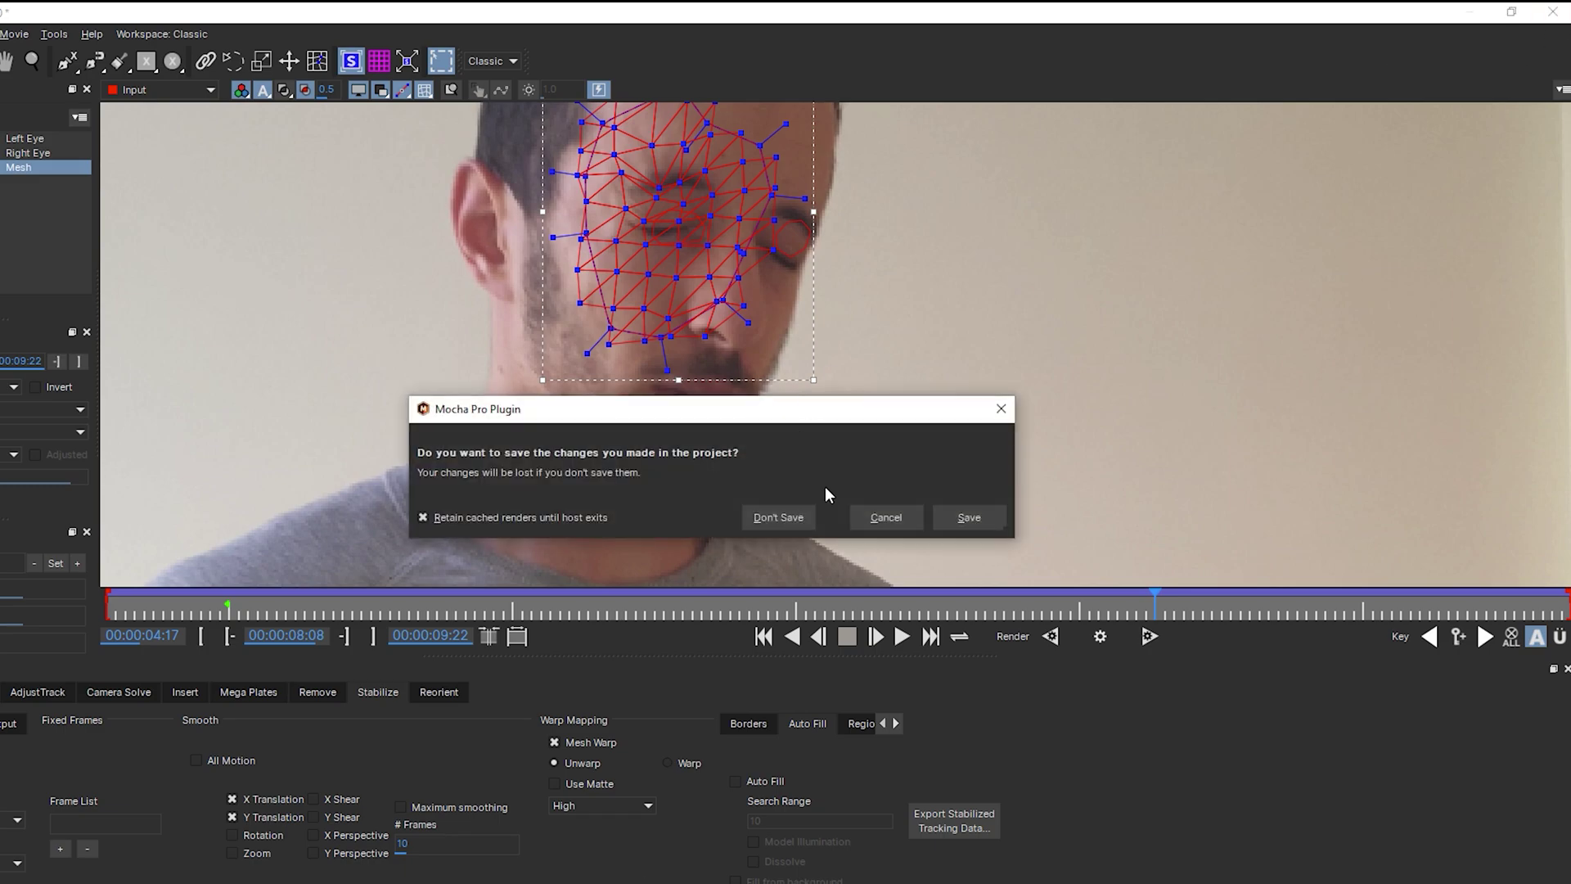
Save the Mocha changes and export the Left Eye track as Transform to the Left Eye null
left_click(966, 519)
left_click(27, 270)
left_click(306, 290)
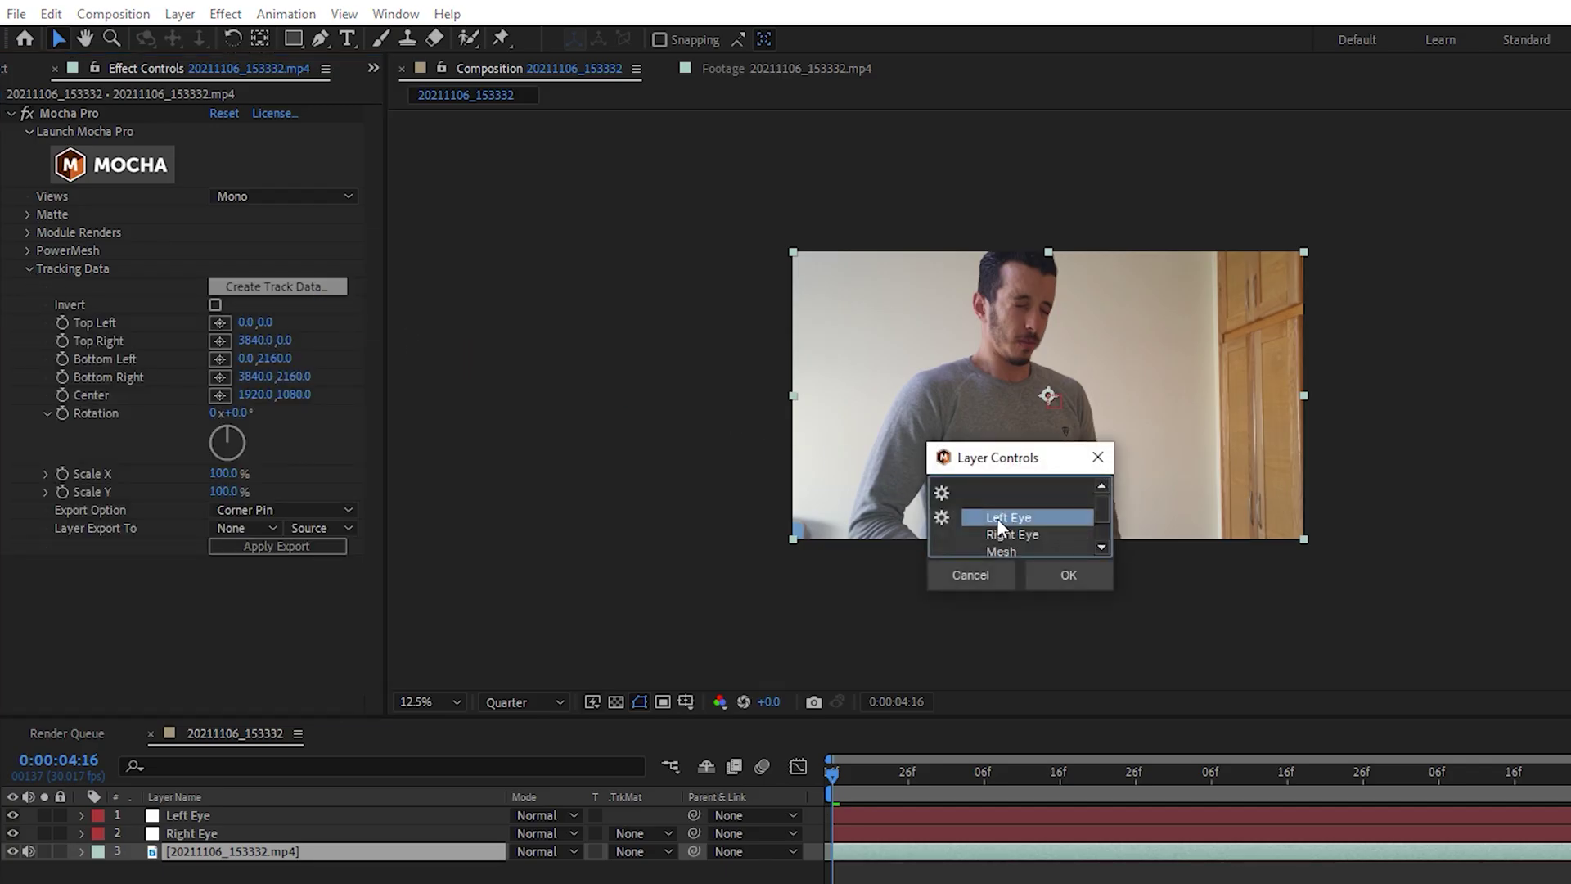
left_click(1063, 575)
left_click(283, 510)
left_click(288, 579)
left_click(249, 530)
left_click(303, 585)
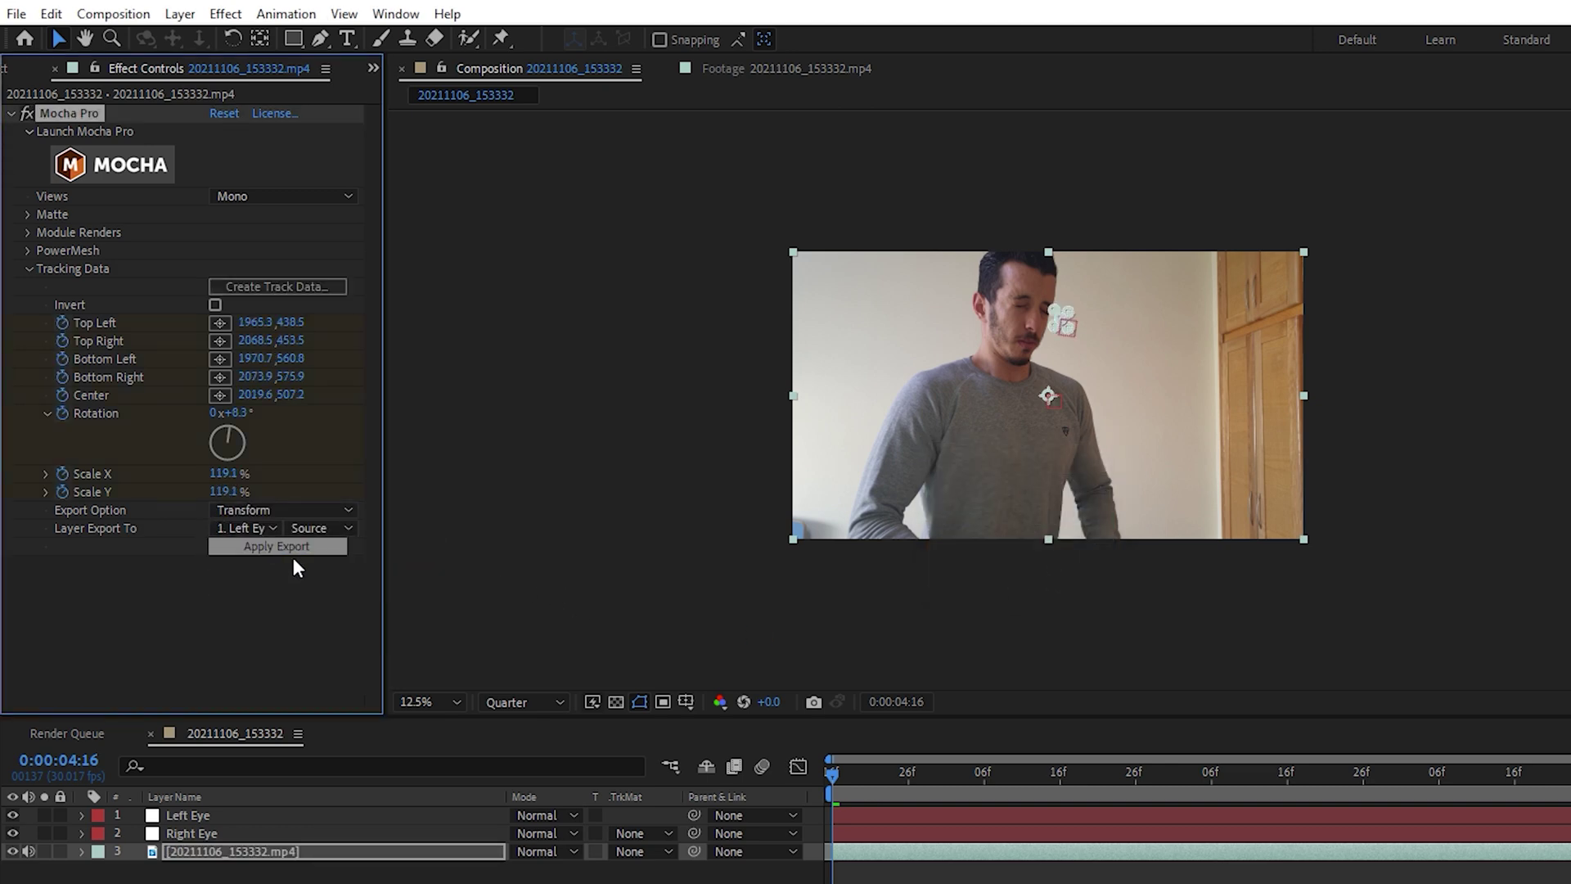
Export the eye tracking data to the Right Eye null as well
left_click(236, 285)
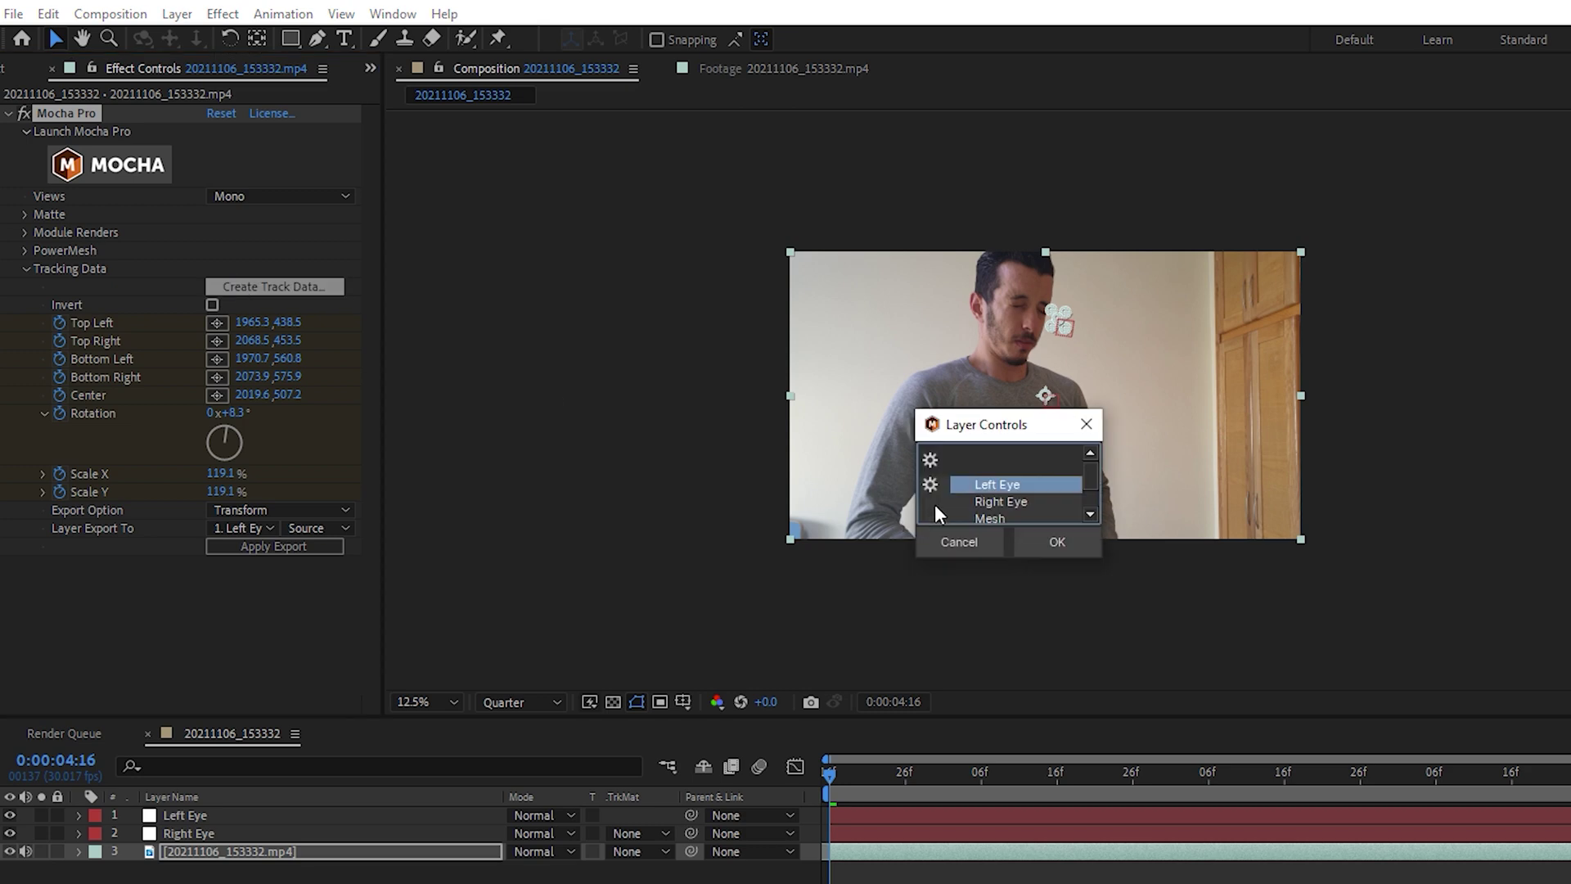
left_click(1056, 542)
left_click(254, 527)
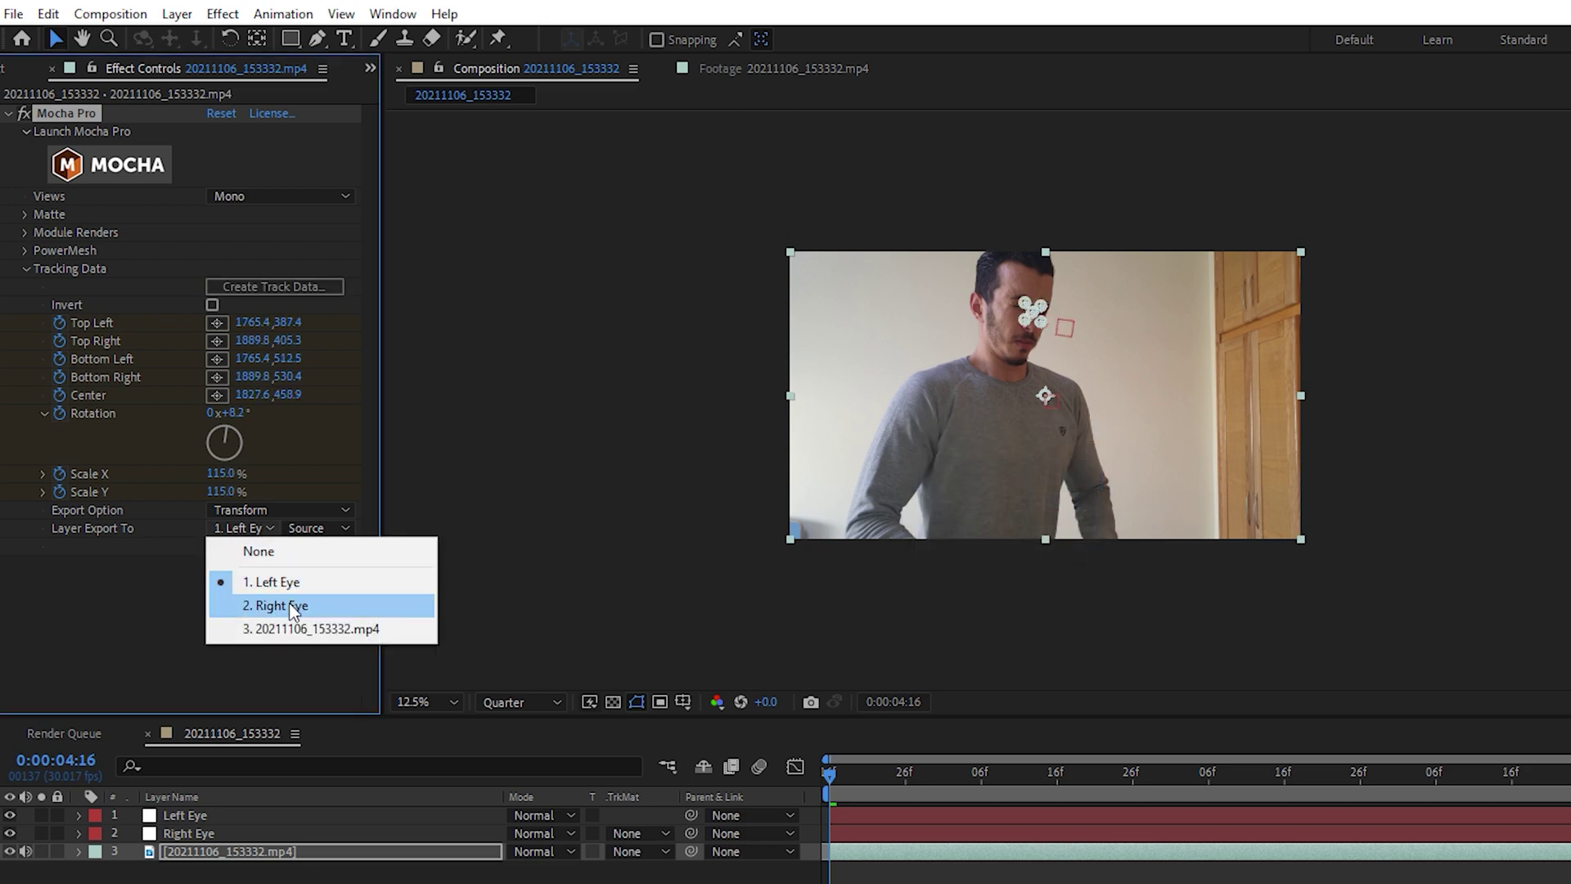
left_click(270, 601)
left_click(267, 547)
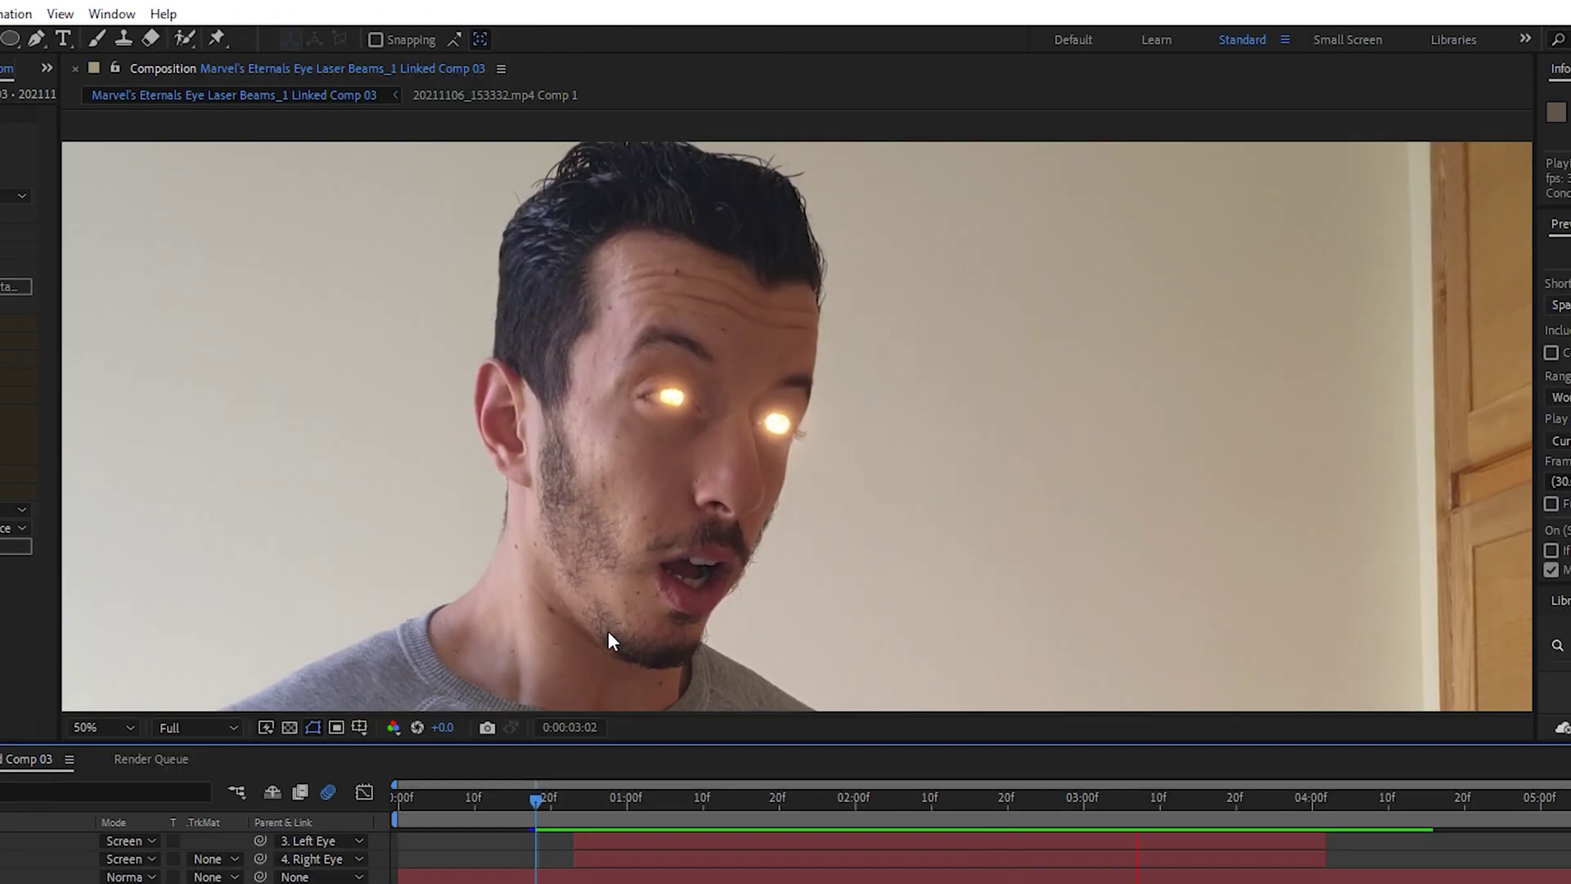
Create a new black solid and draw an ellipse mask around the iris
right_click(263, 530)
left_click(540, 556)
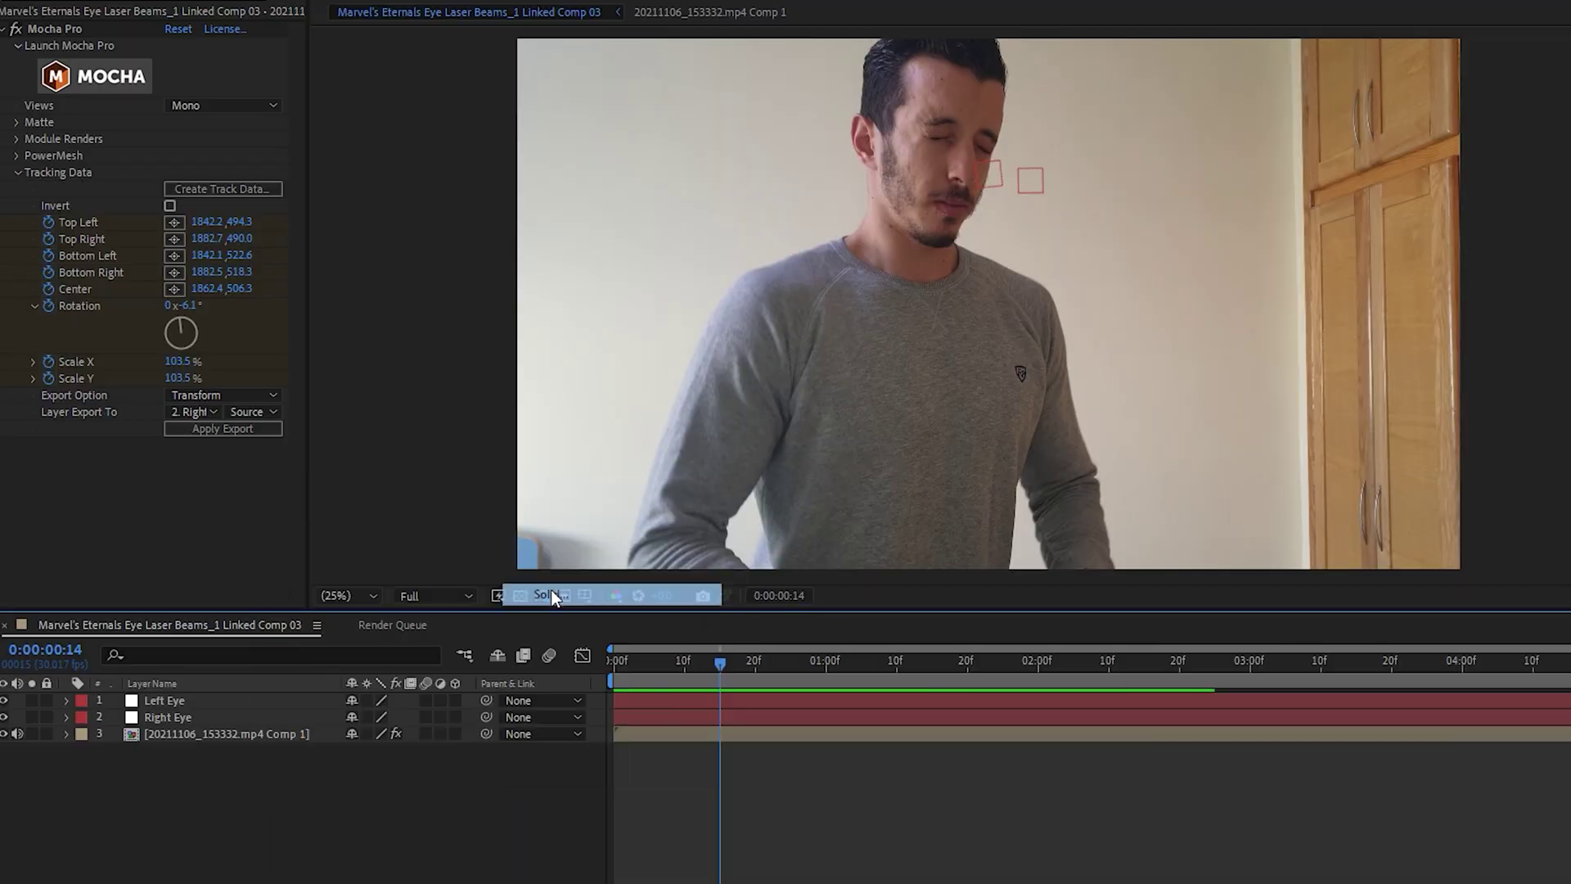
type("L")
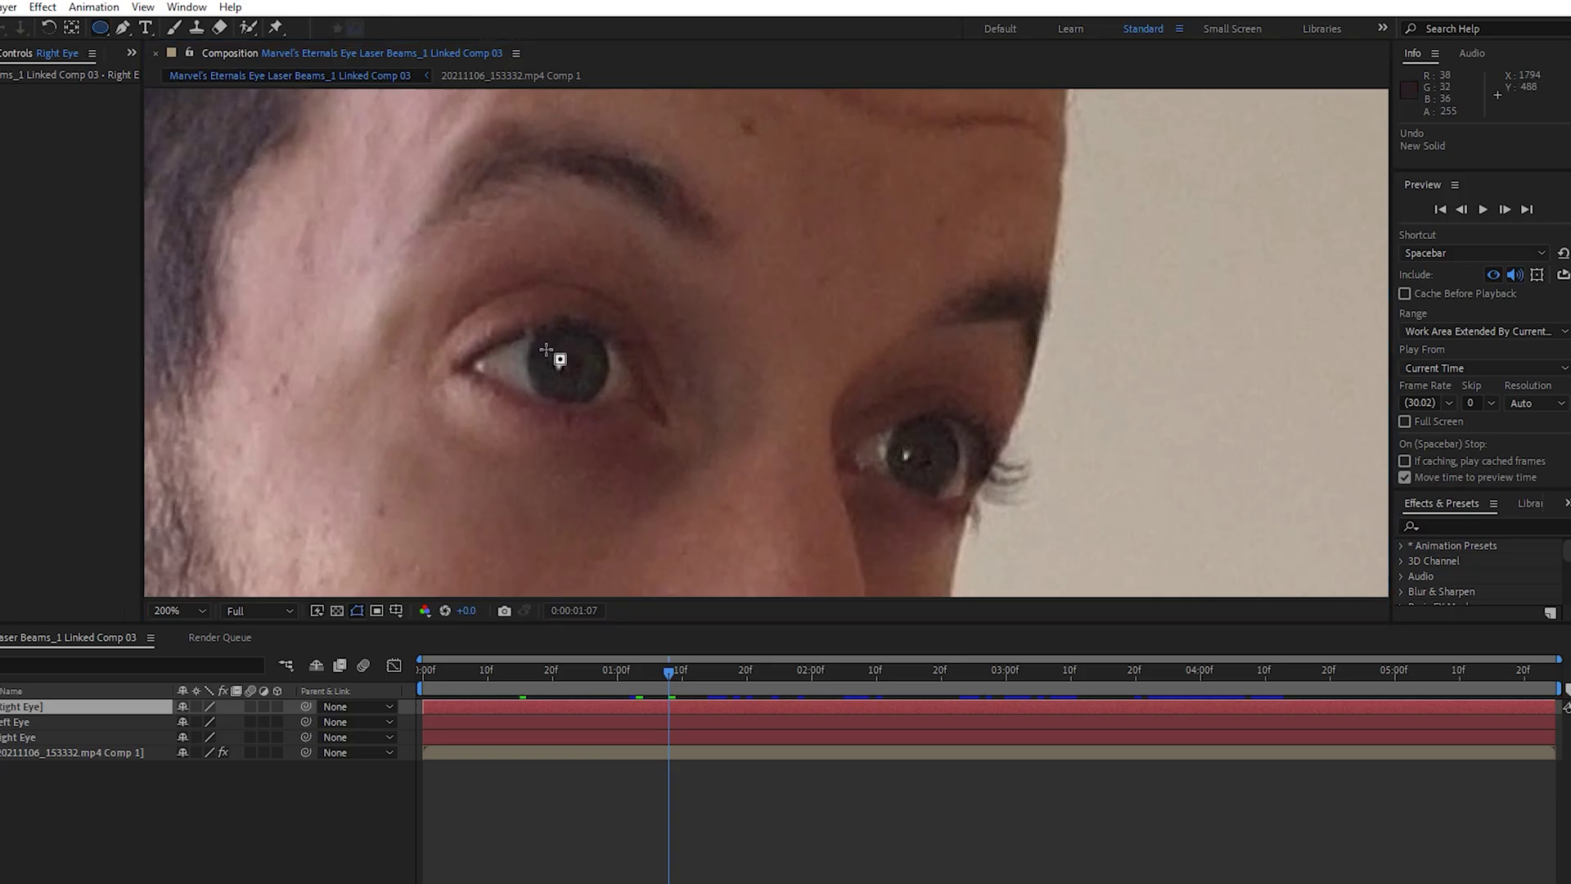
left_click_drag(528, 327, 609, 406)
Add a pen mask around the eye outline set to Intersect
left_click(641, 386)
left_click(625, 361)
left_click(611, 338)
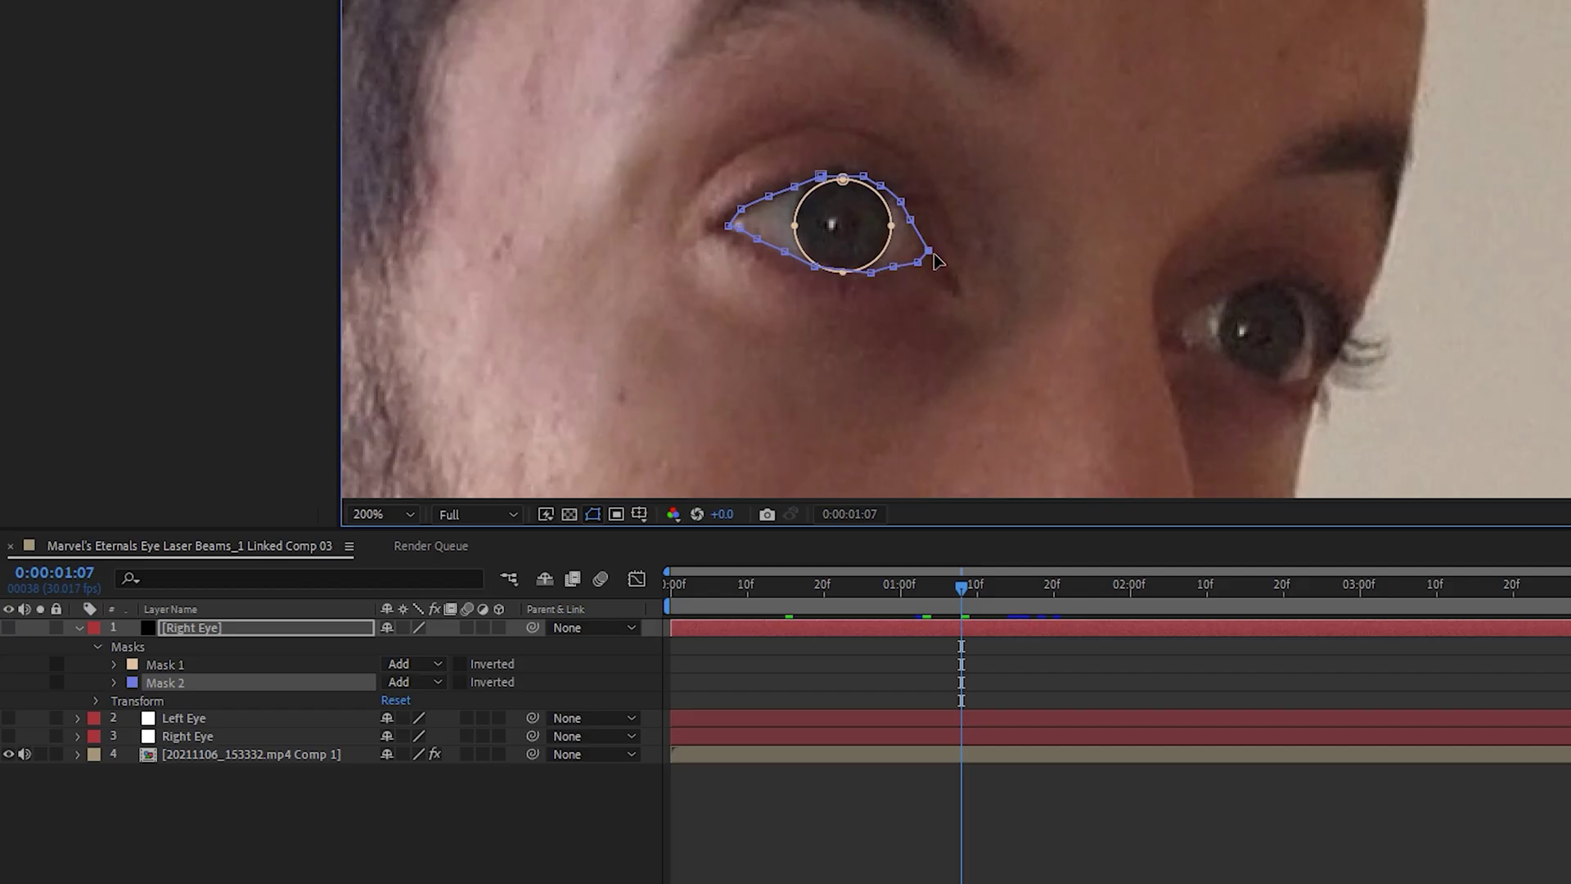
left_click(640, 386)
left_click(206, 752)
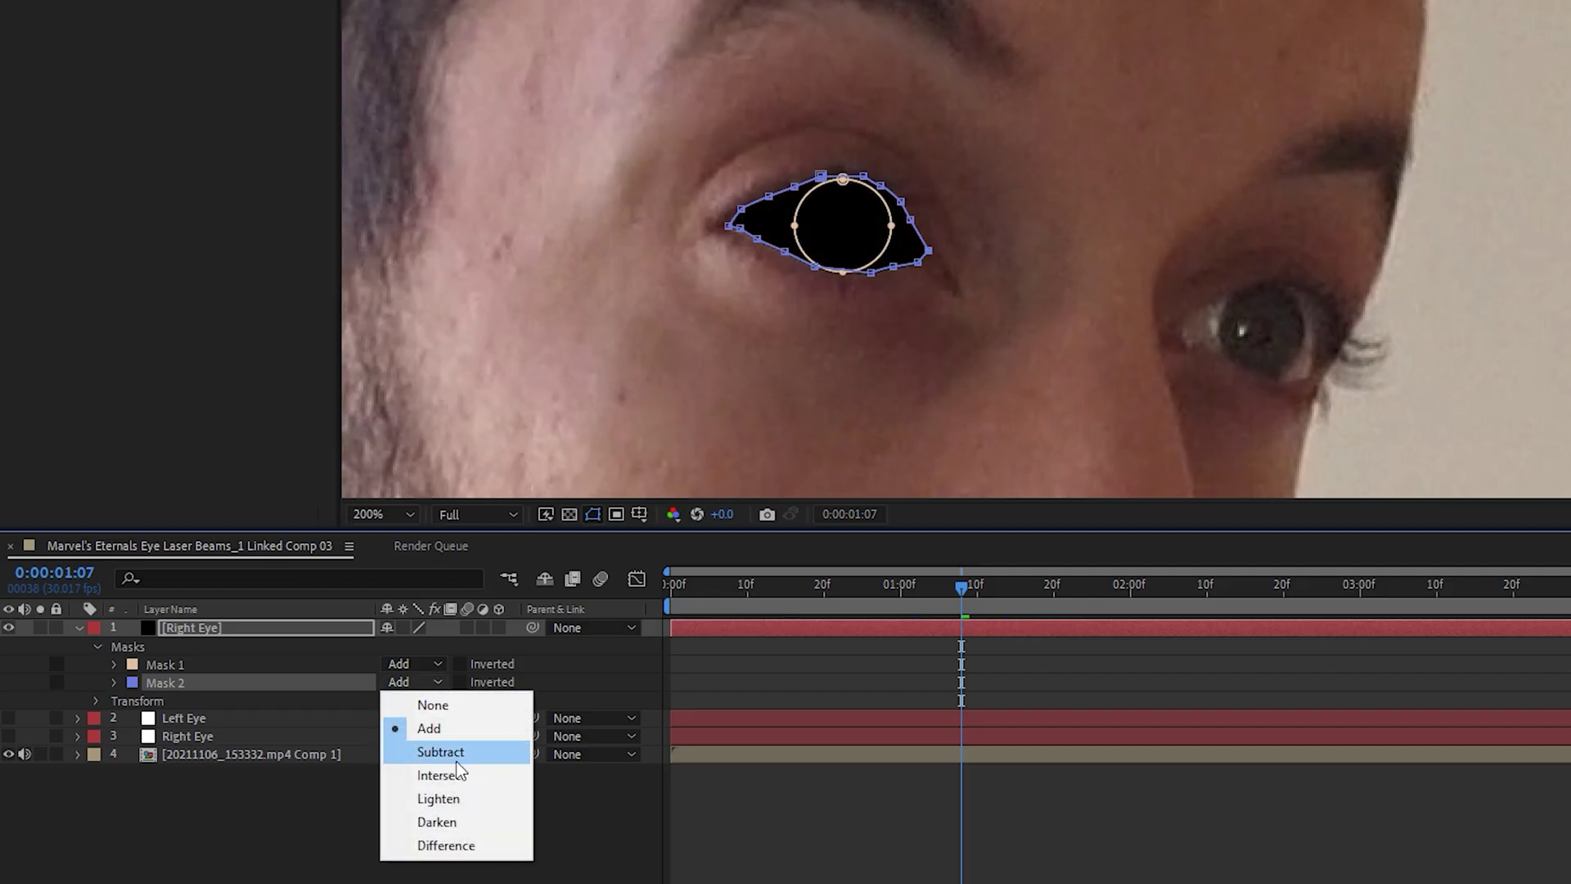
left_click(239, 832)
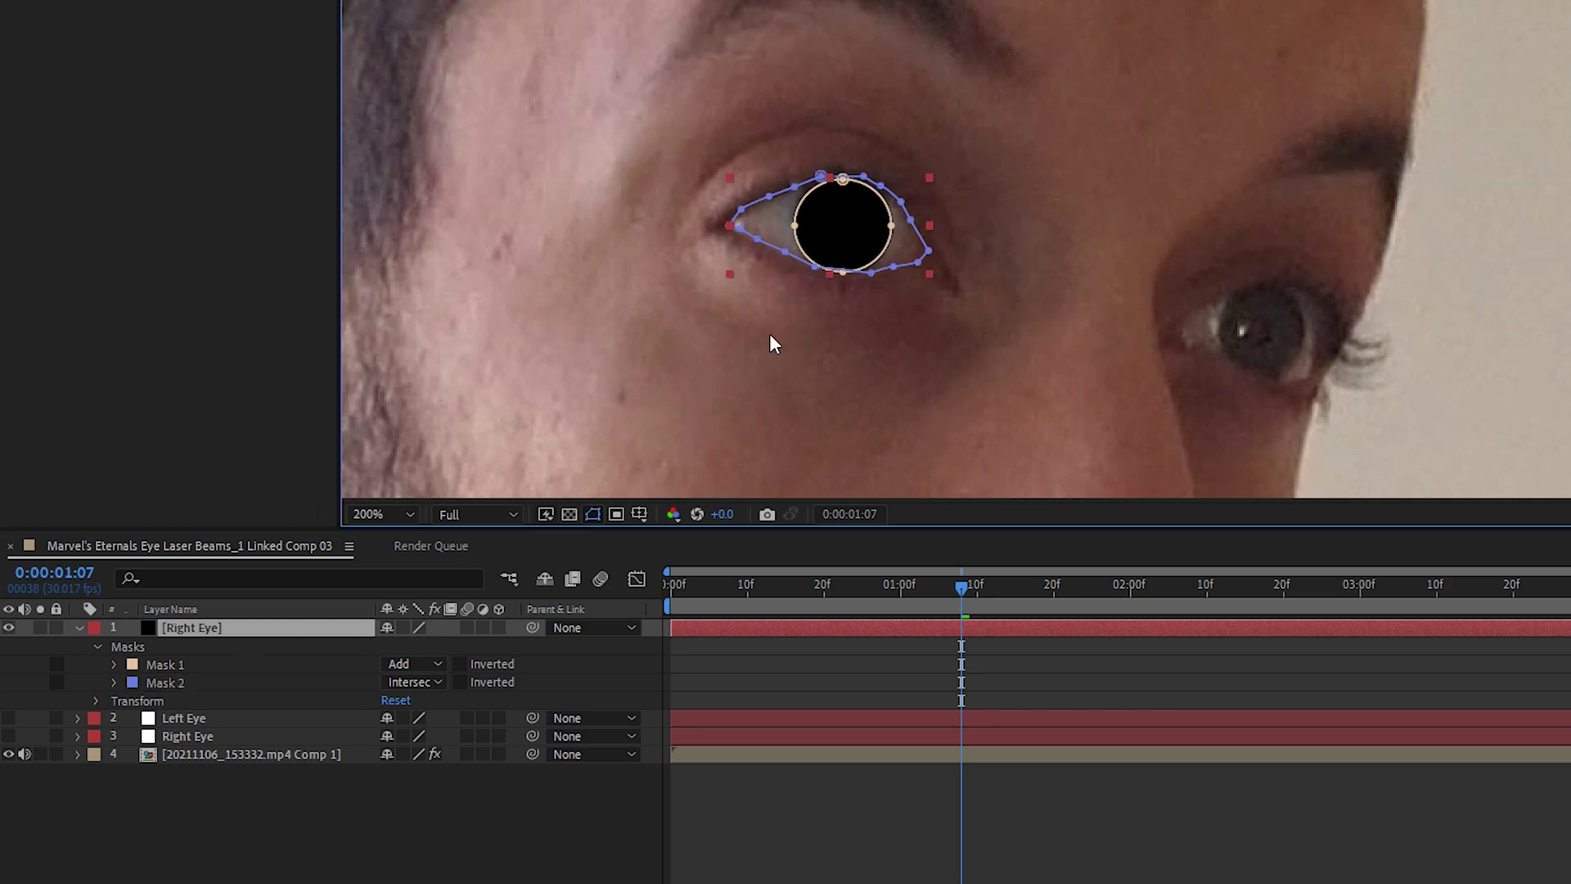
Feather both masks by 2 pixels and parent the solid to Right Eye
left_click(264, 664)
type("f2")
key("Return")
left_click_drag(533, 628, 223, 729)
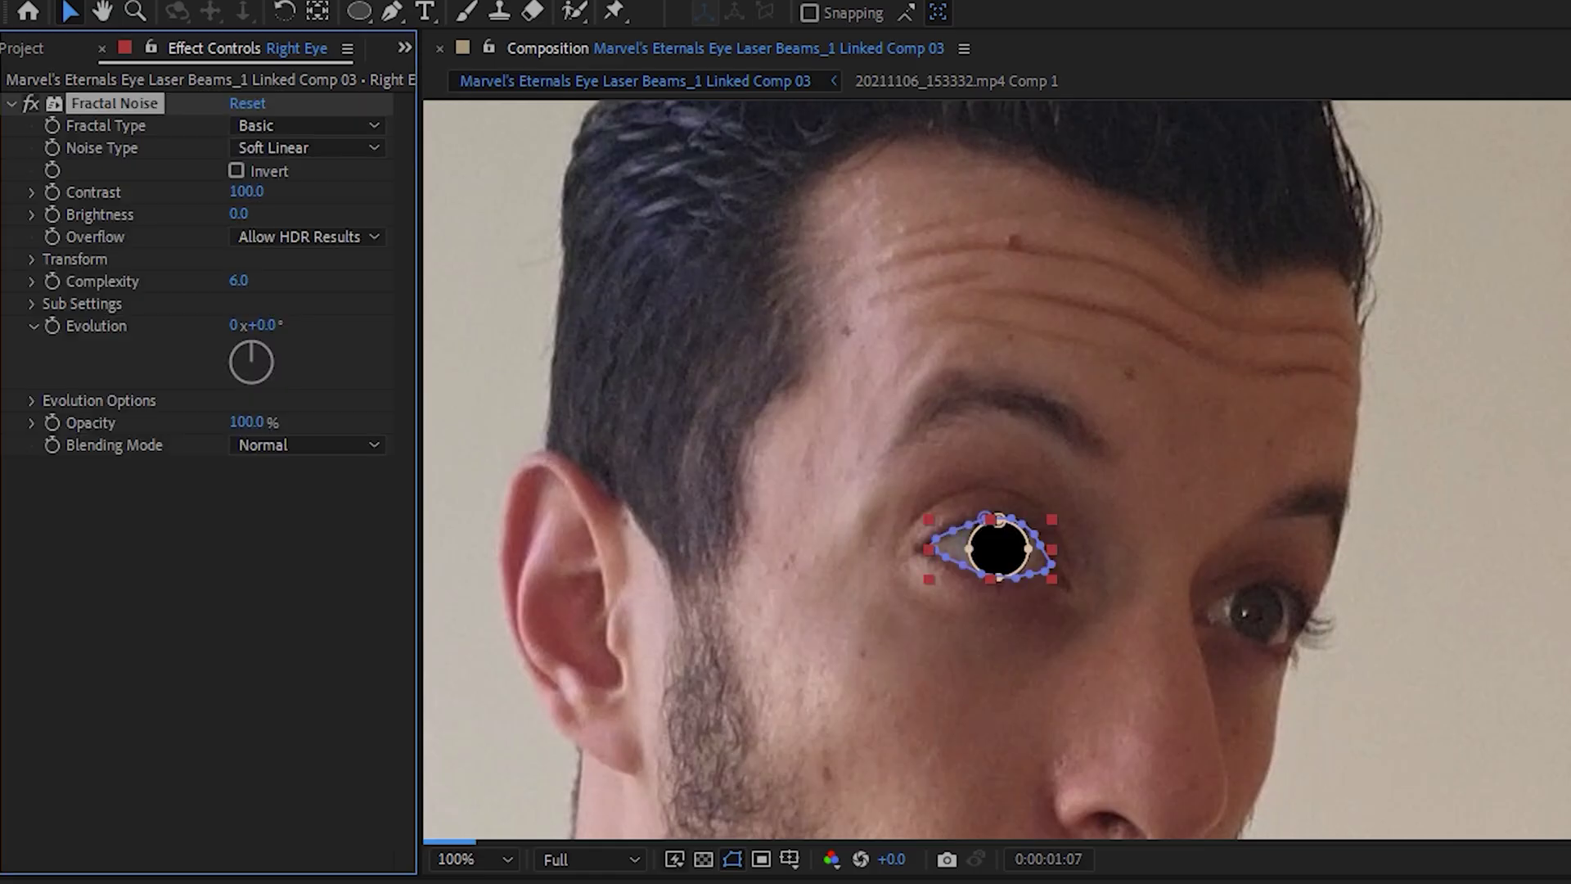
Set Fractal Noise to Blending None, brighten it, animate Evolution with time*, and shrink the scale
left_click(303, 446)
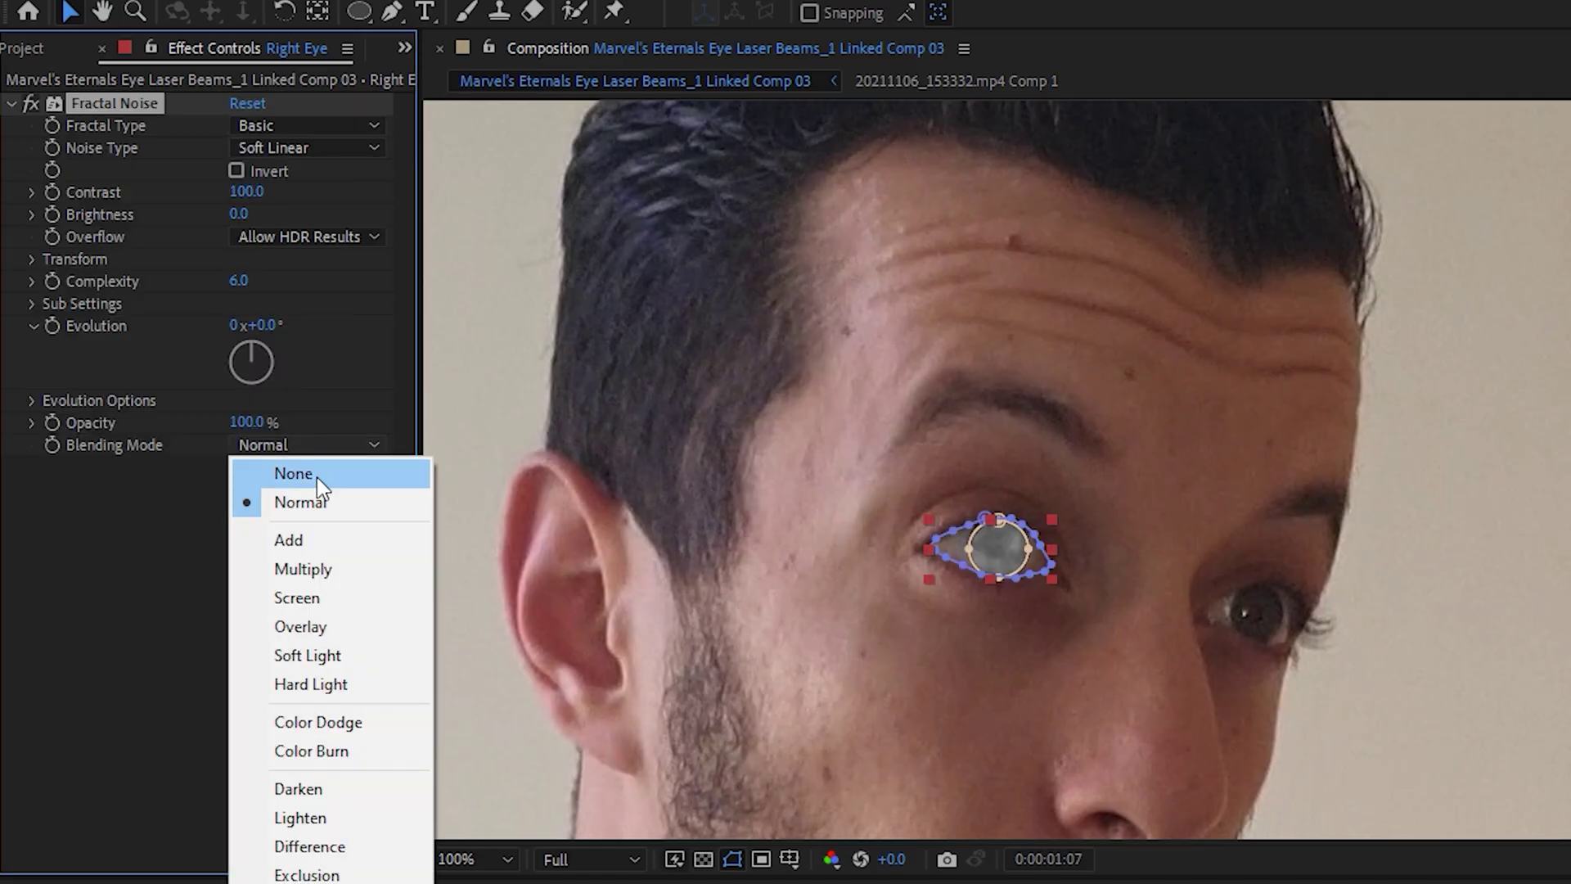
left_click(337, 483)
left_click_drag(238, 214, 365, 202)
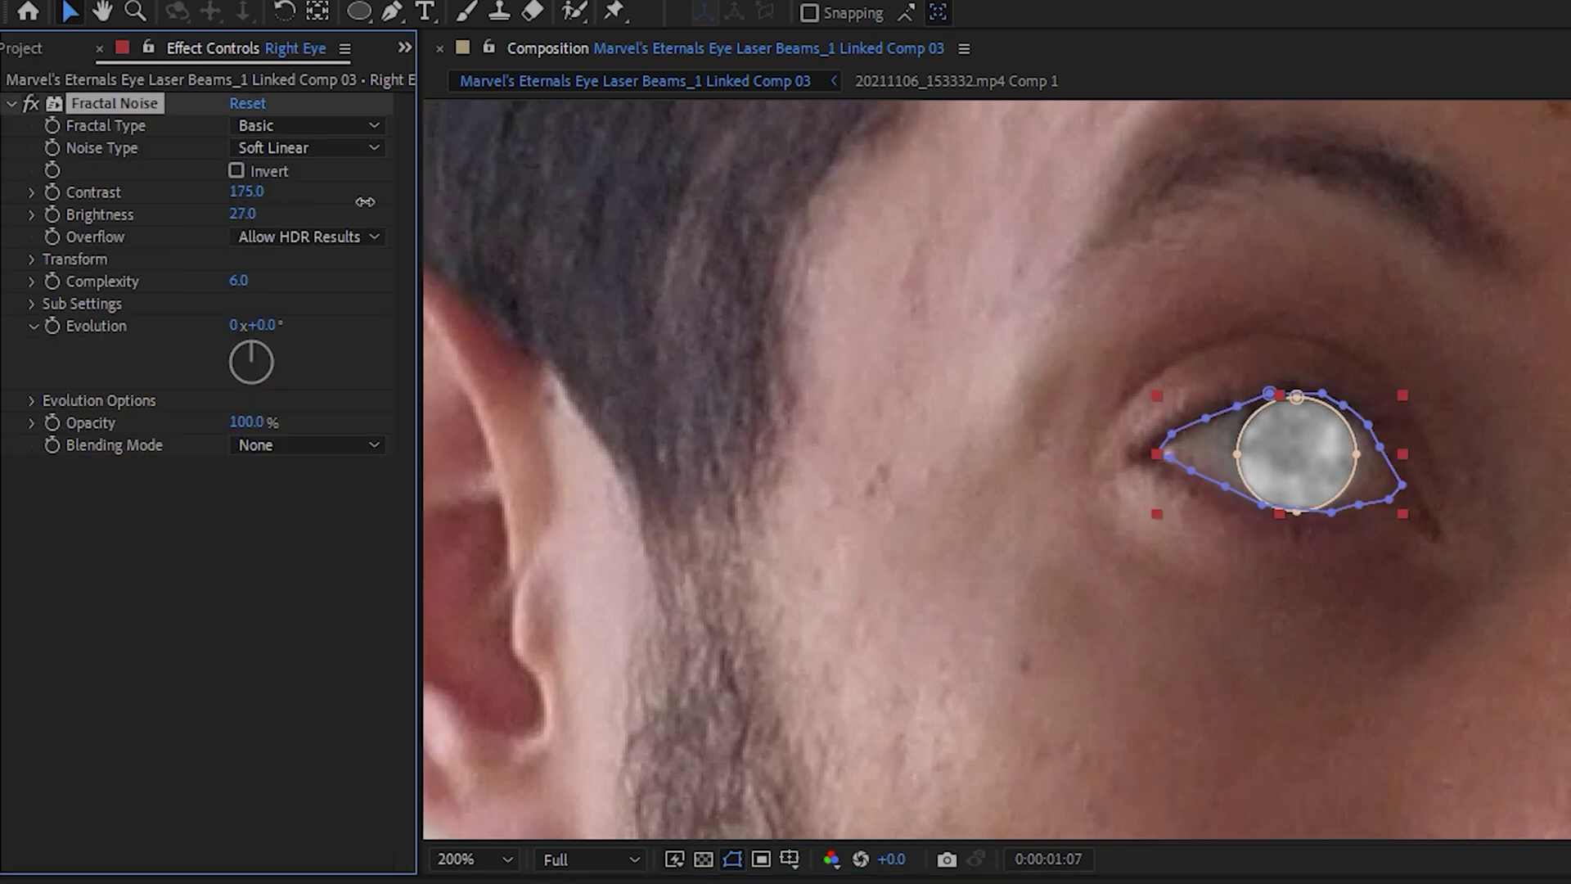
left_click(54, 327, "alt")
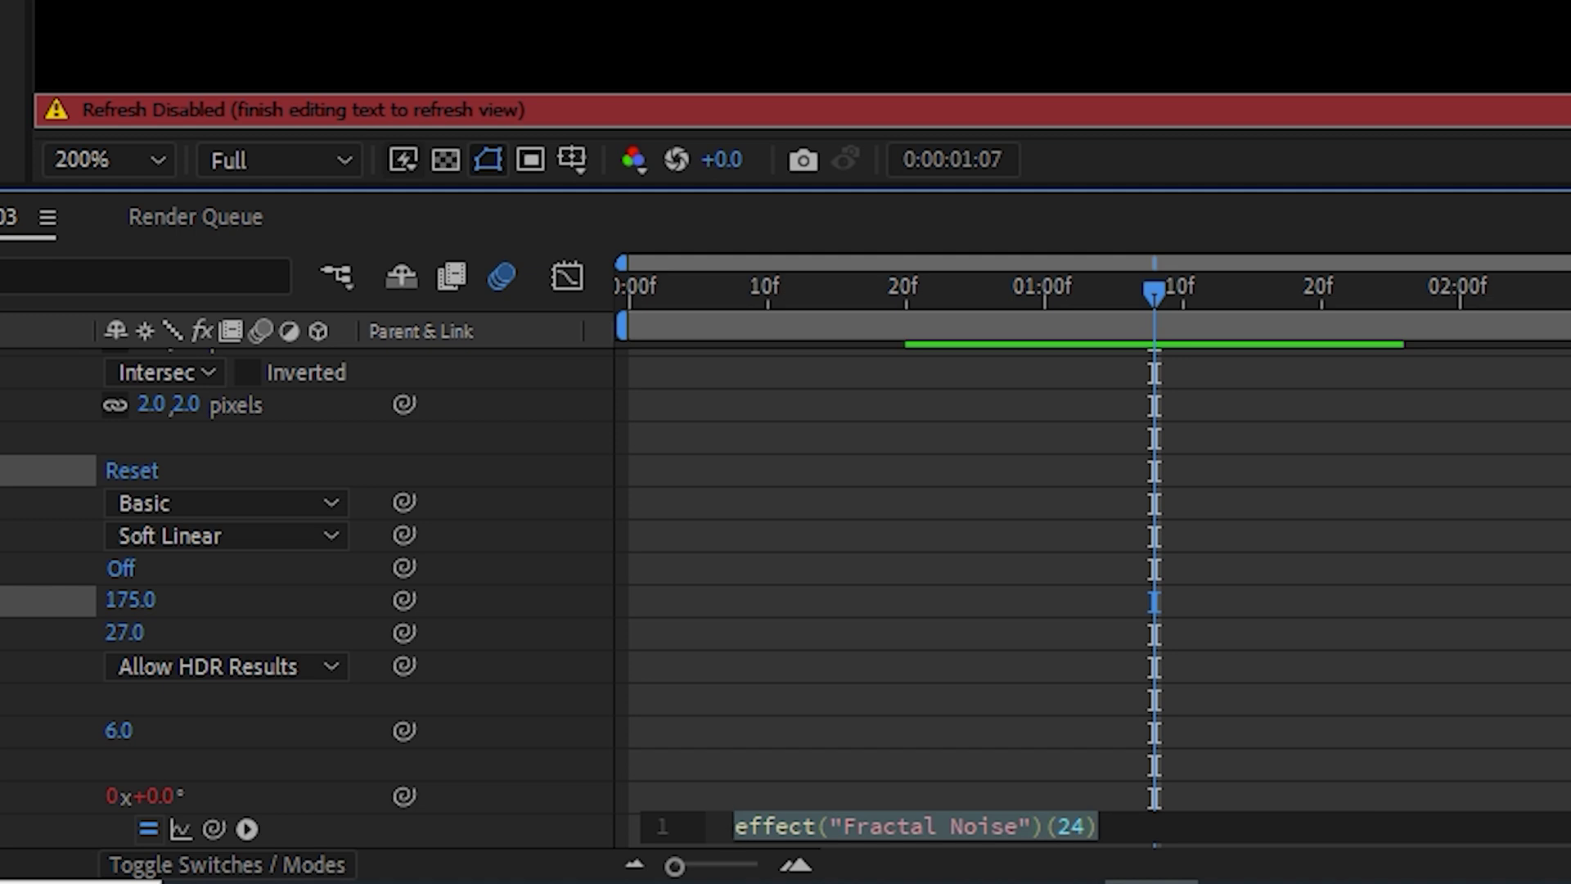
type("time*")
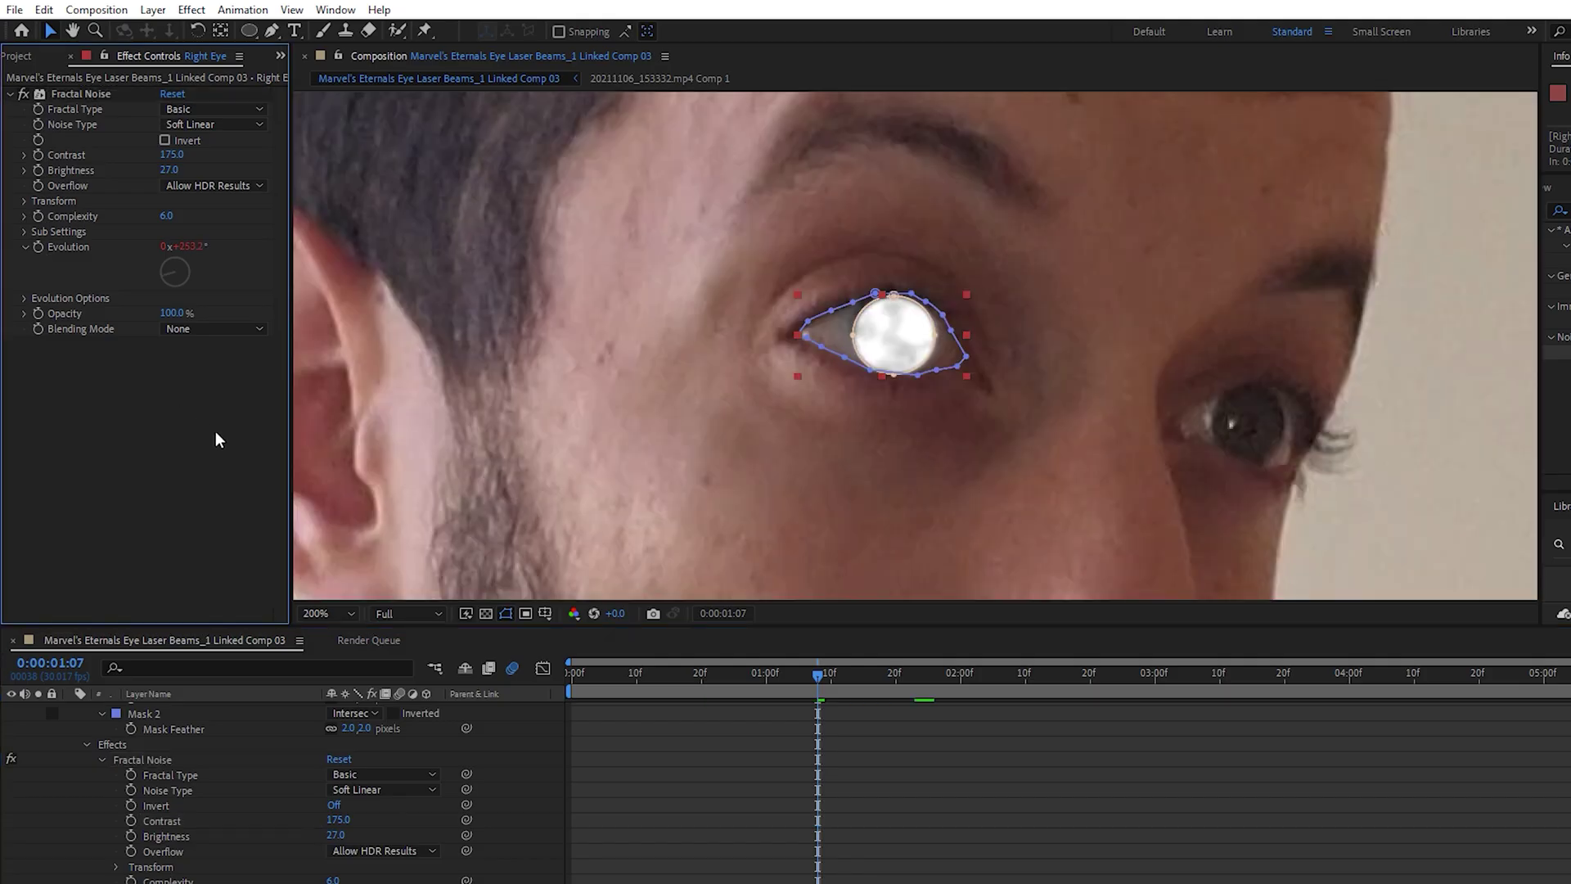
key("space")
left_click(25, 201)
left_click(41, 247)
left_click_drag(91, 270, 72, 273)
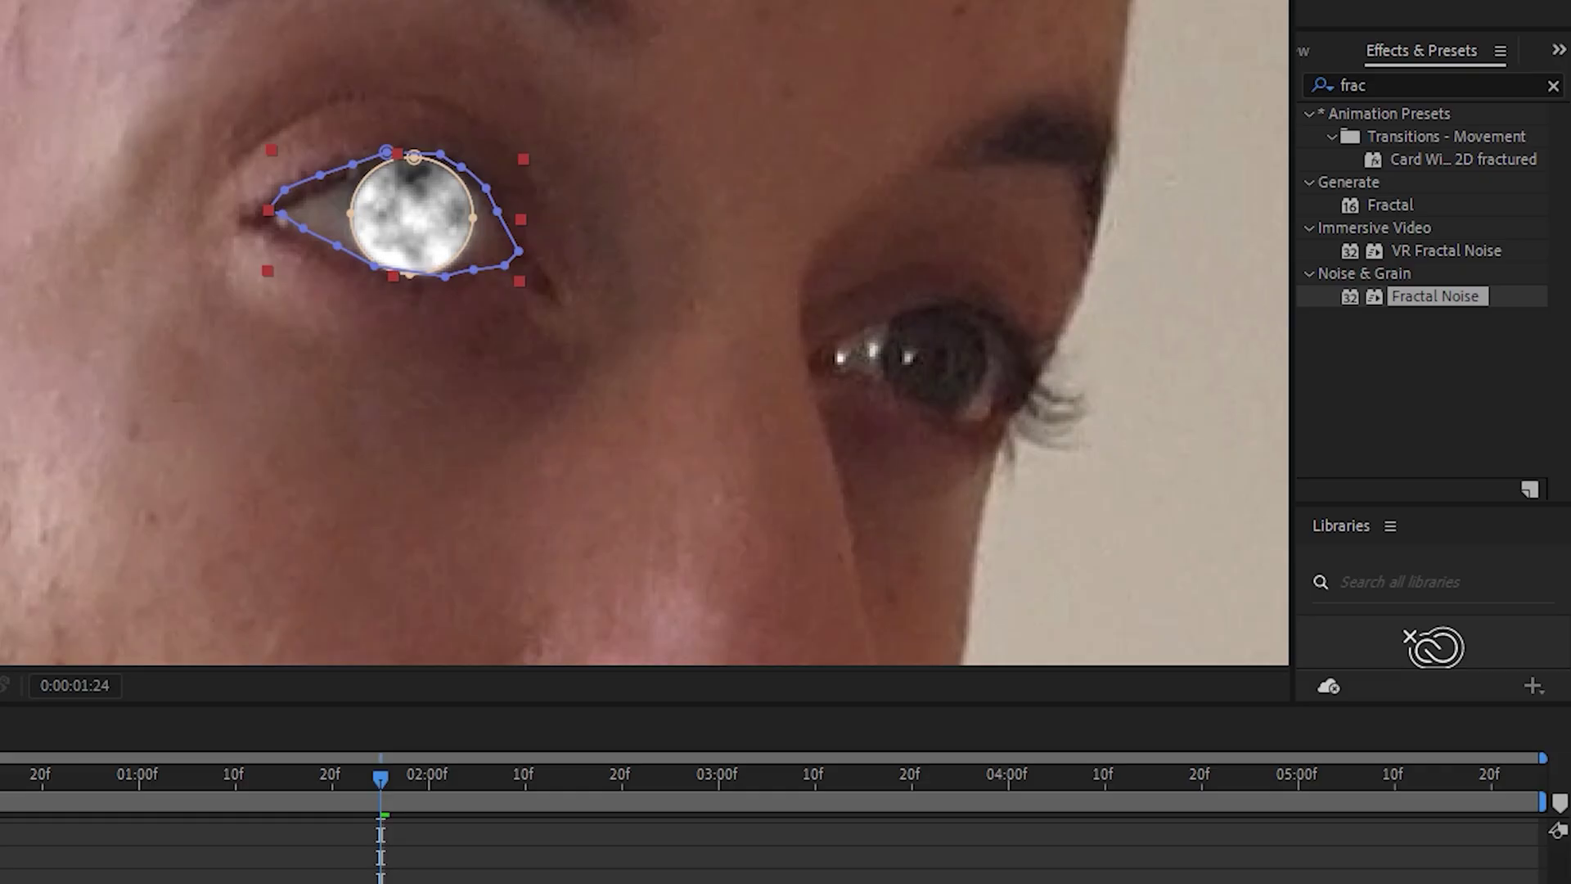
Add a Glow with Screen operation and a larger radius to the eye
type("glow")
double_click(1401, 252)
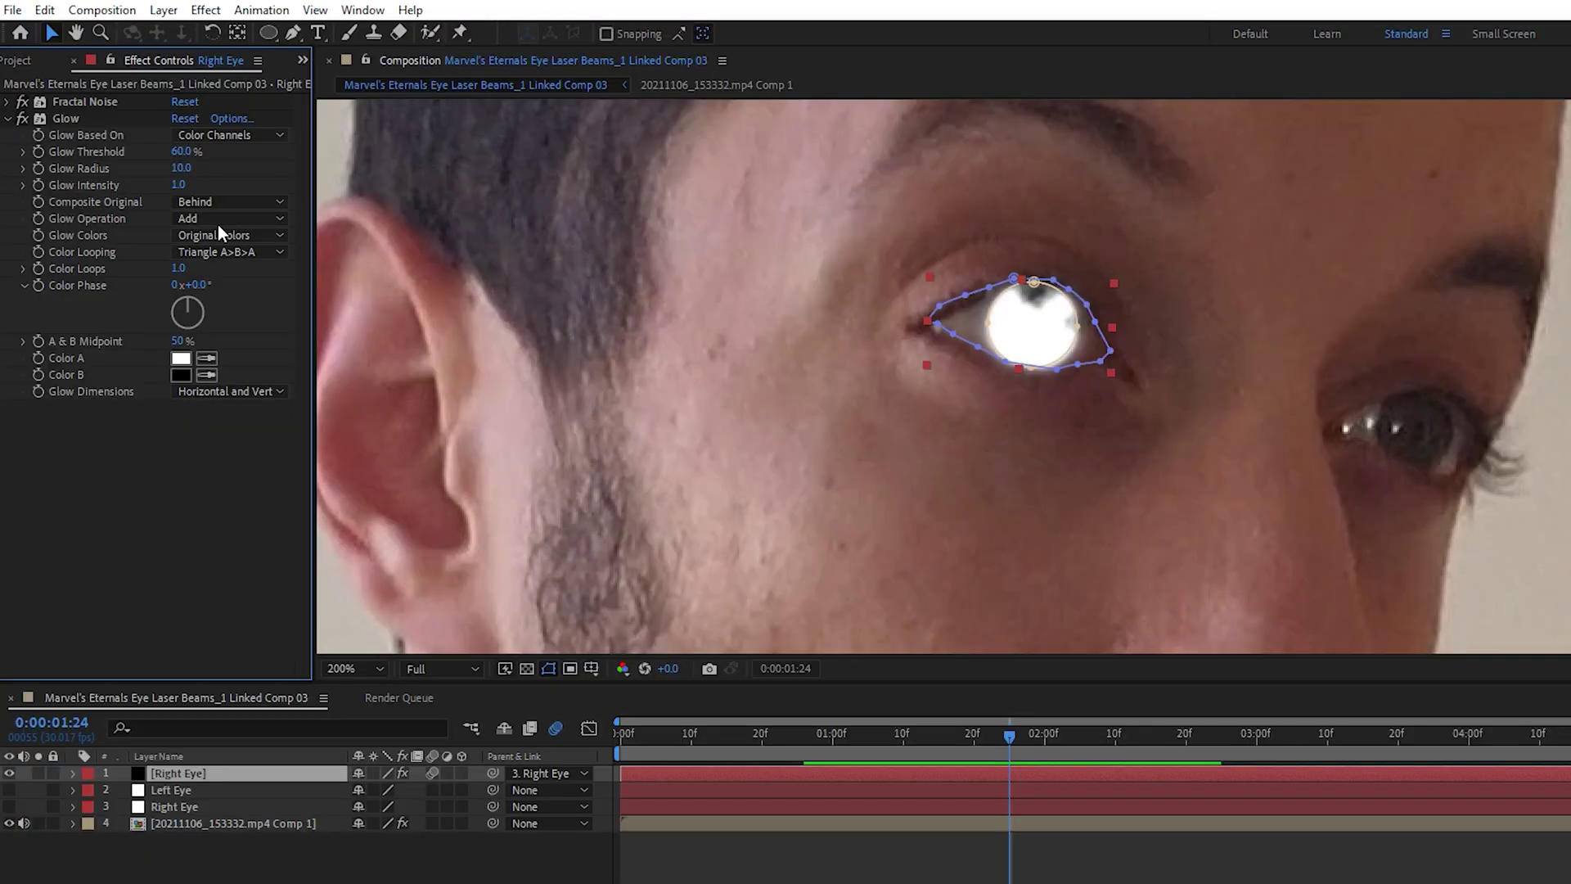
left_click(218, 221)
left_click(229, 319)
left_click_drag(189, 175, 206, 172)
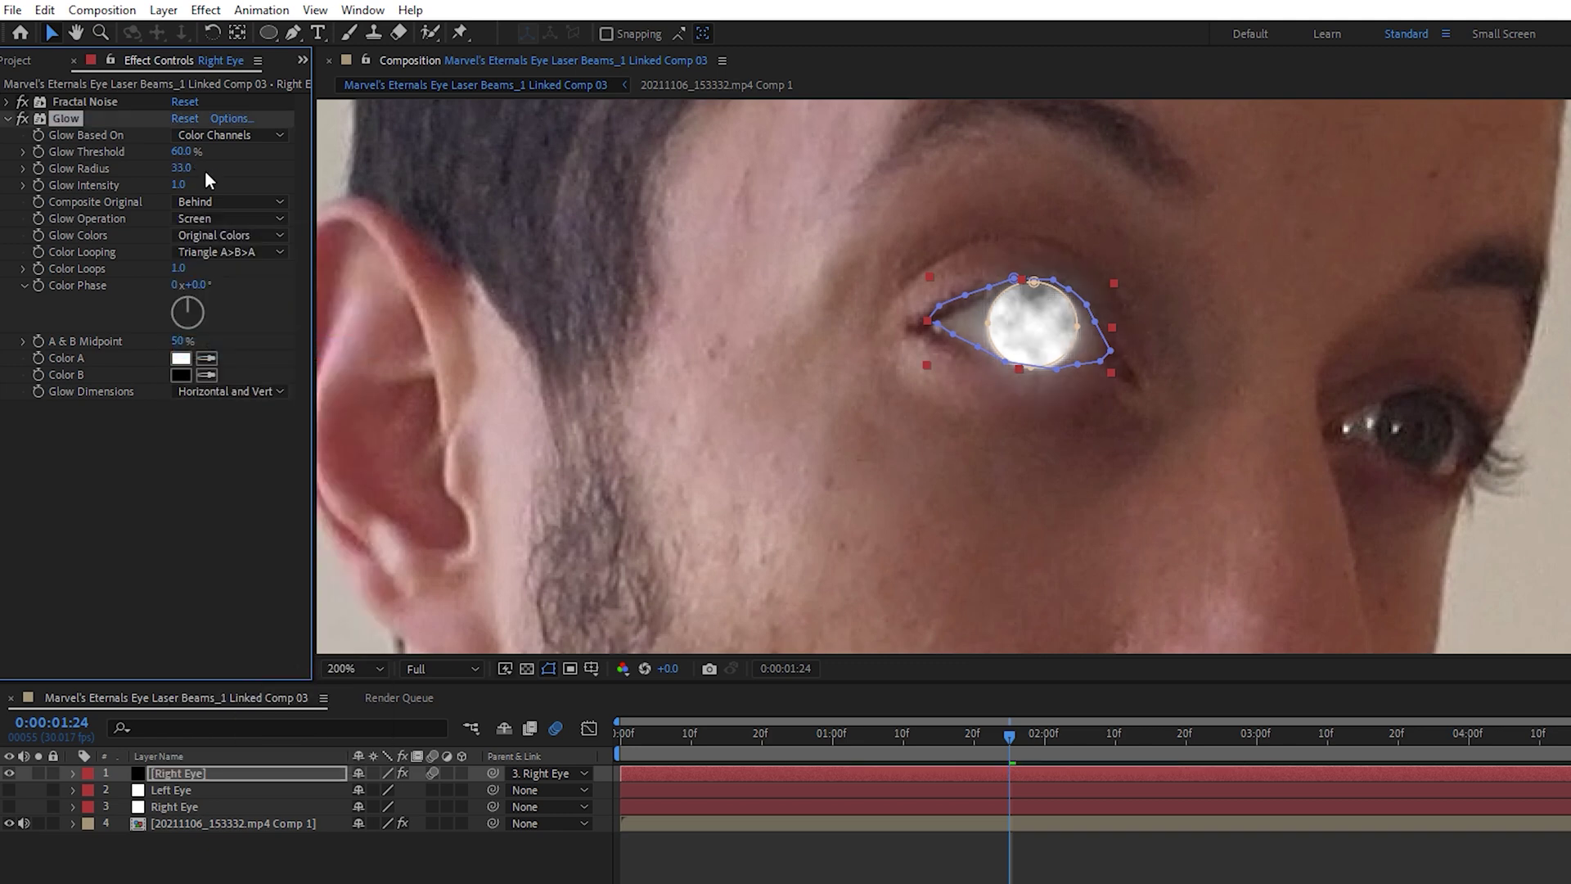
left_click(9, 121)
left_click(205, 10)
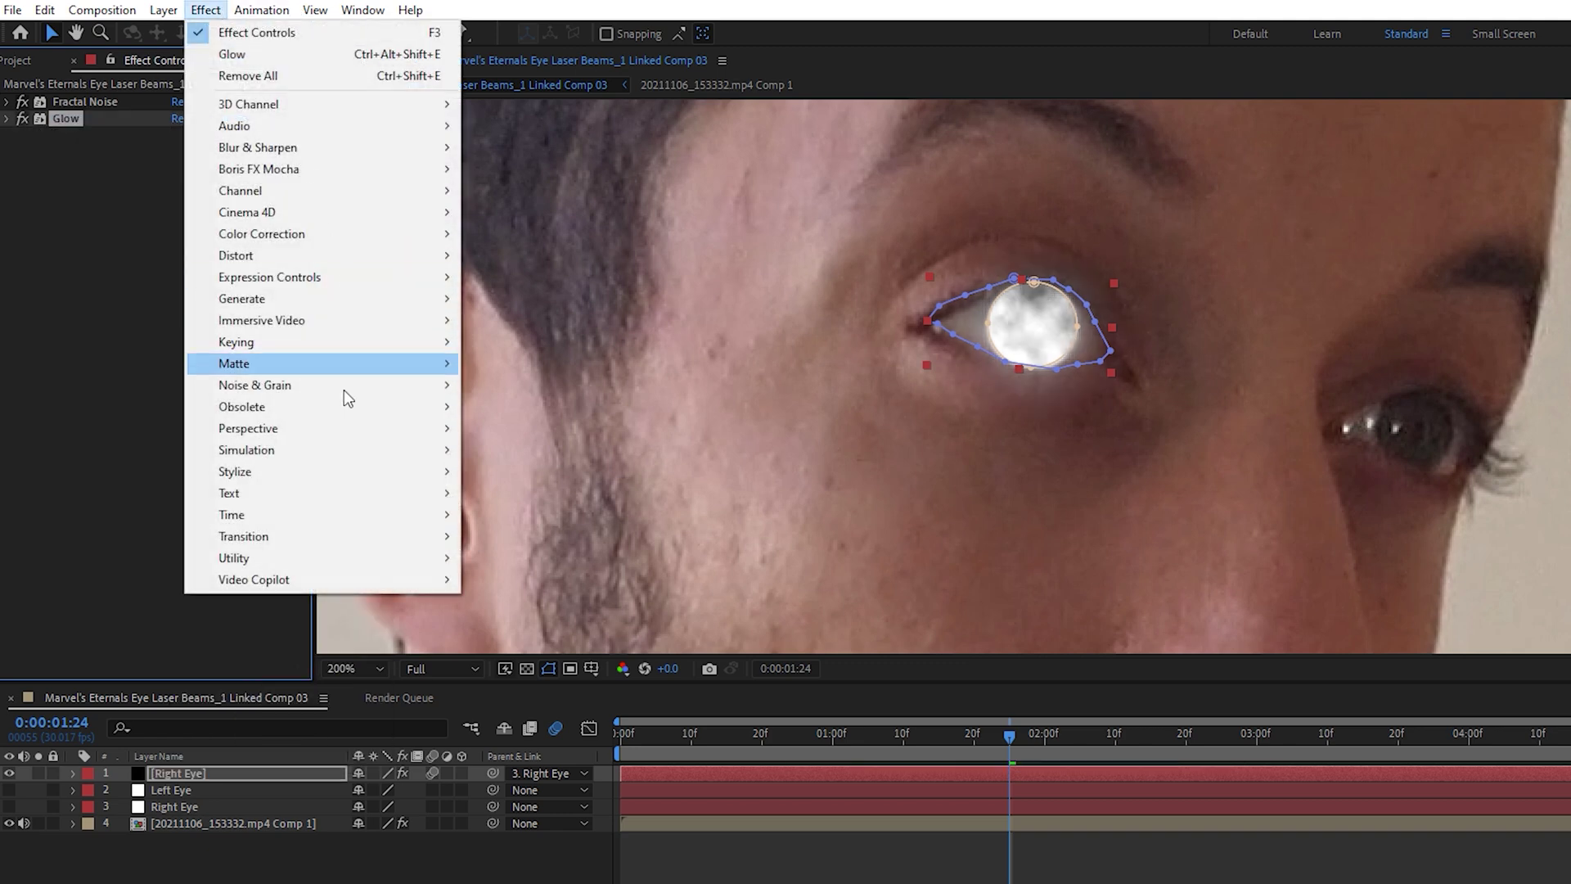
Add VC Color Vibrance with an orange tint, raised gamma and Fill Empty BG on
left_click(532, 622)
left_click(181, 152)
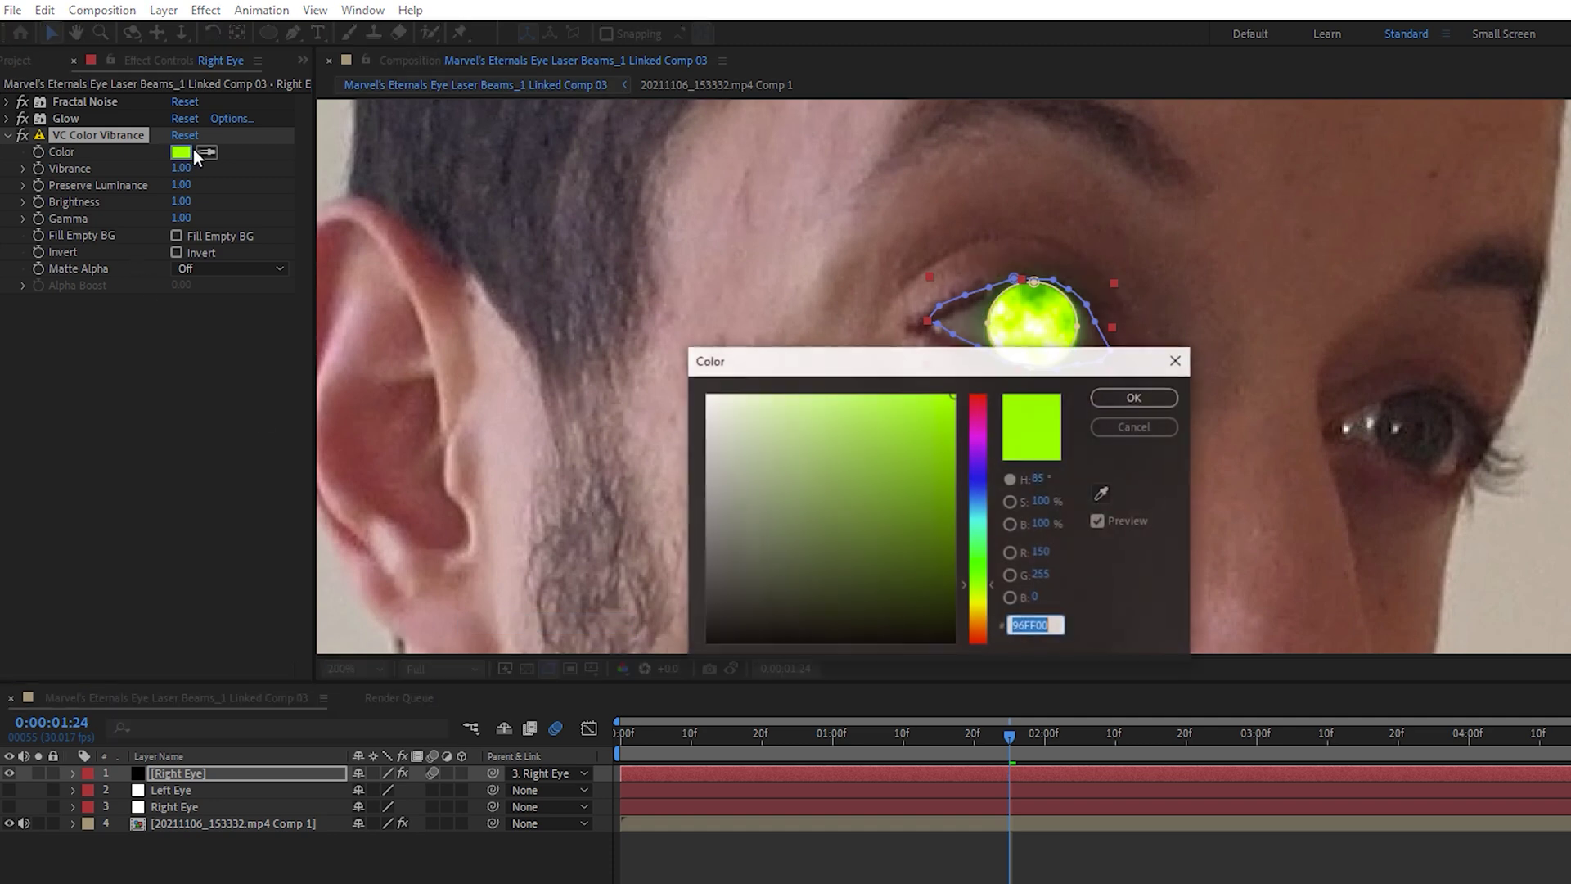
left_click(978, 611)
left_click_drag(979, 610, 979, 620)
left_click(900, 406)
key("Return")
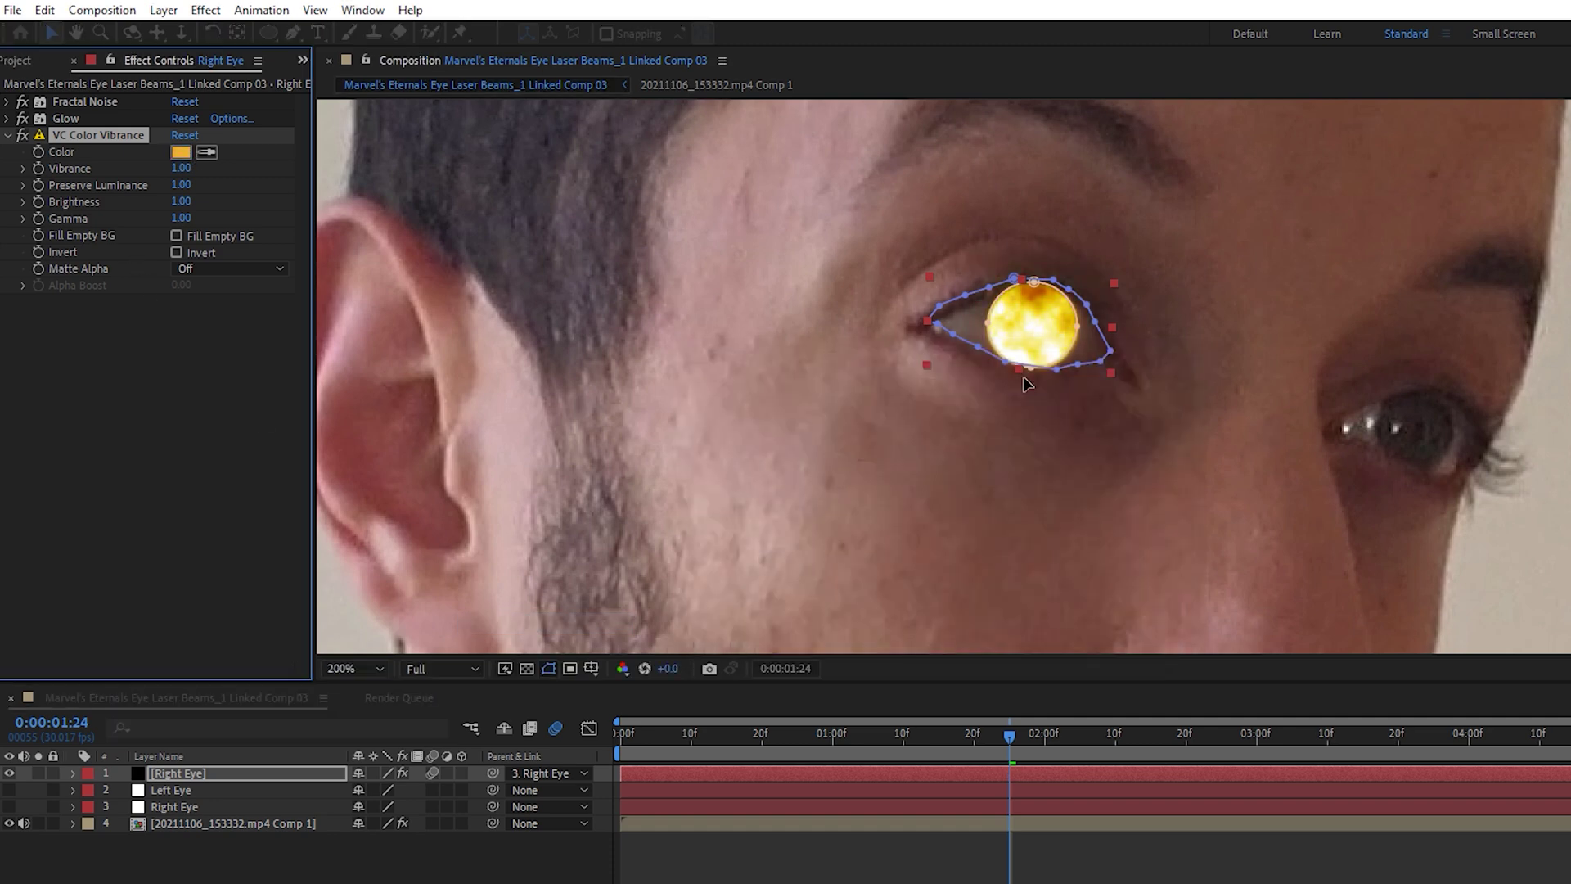
left_click_drag(181, 217, 291, 227)
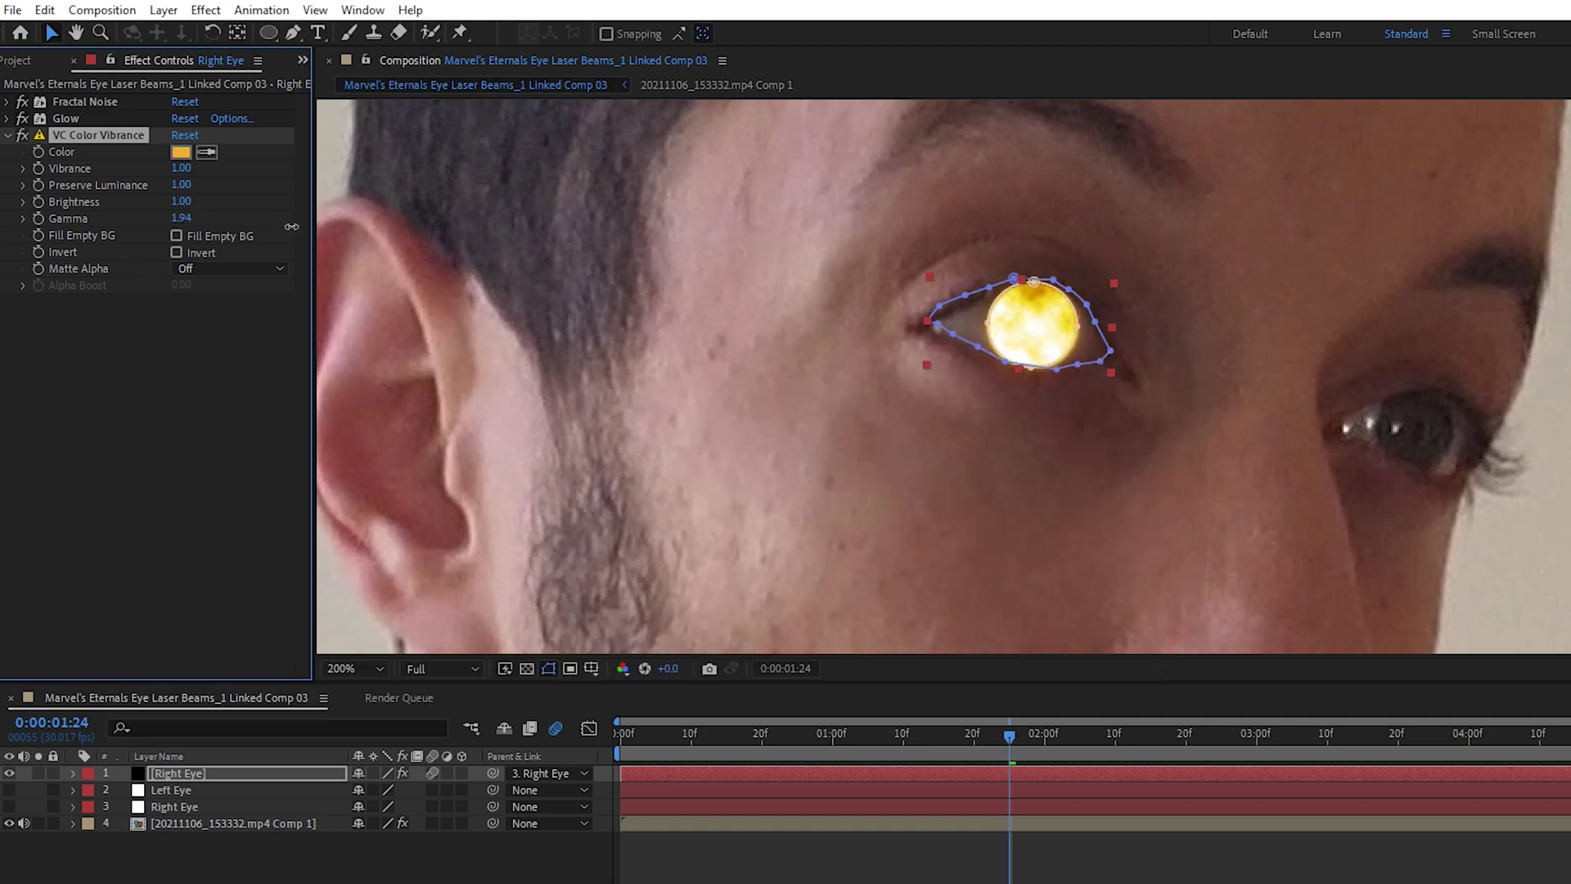
left_click(177, 235)
Set the eye layer's blending mode to Screen
key("F4")
left_click(393, 773)
left_click(478, 428)
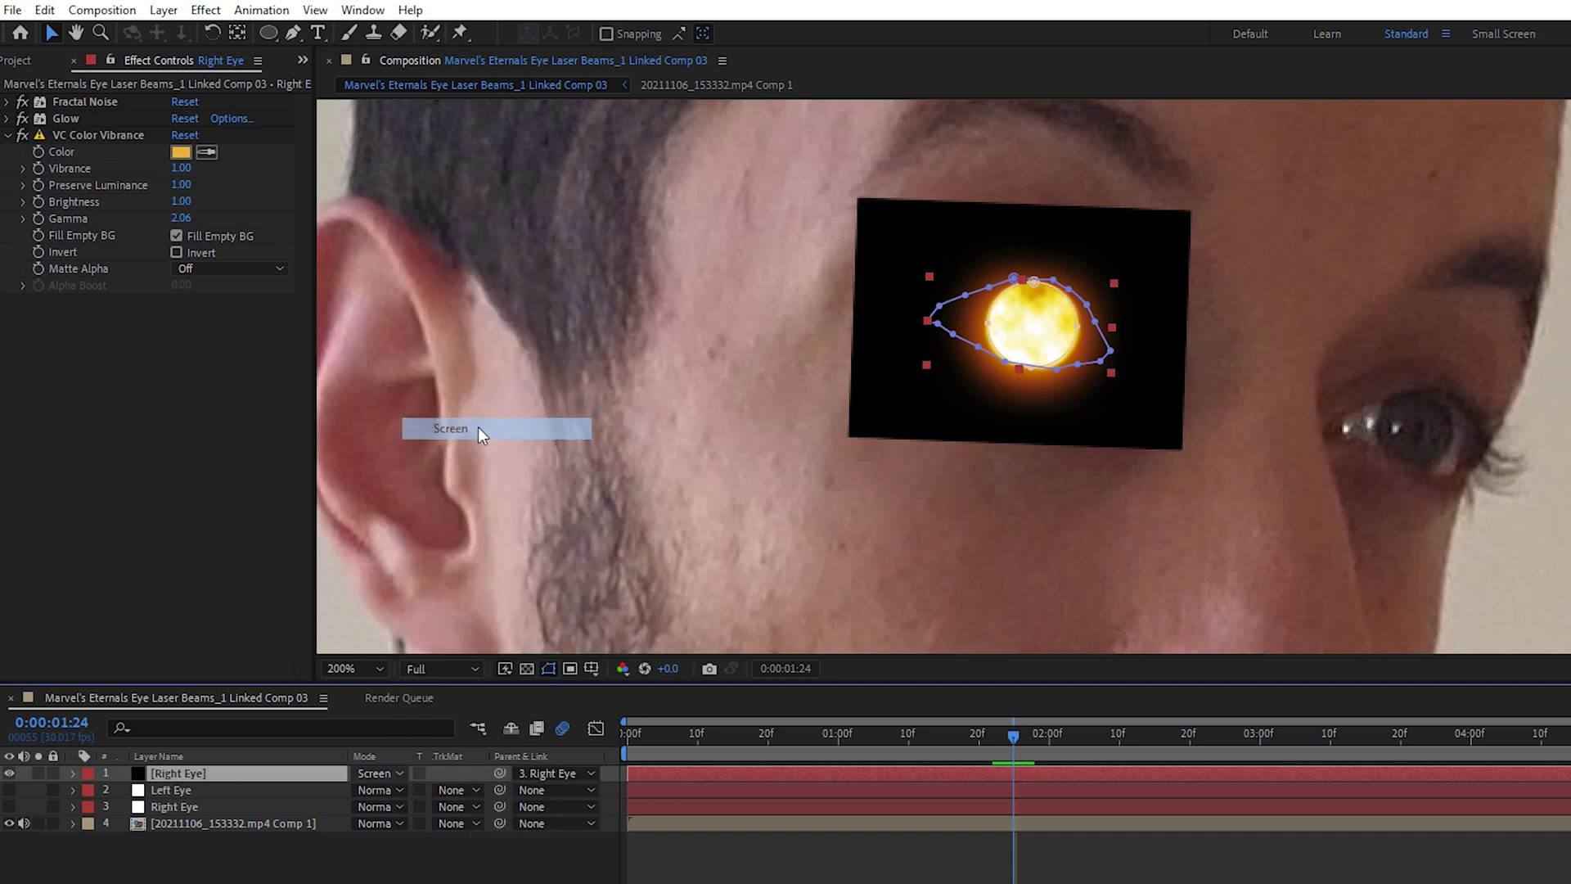
Duplicate the Glow twice below the tint, lowering then raising their thresholds
left_click(85, 114)
key("ctrl+d")
left_click(8, 135)
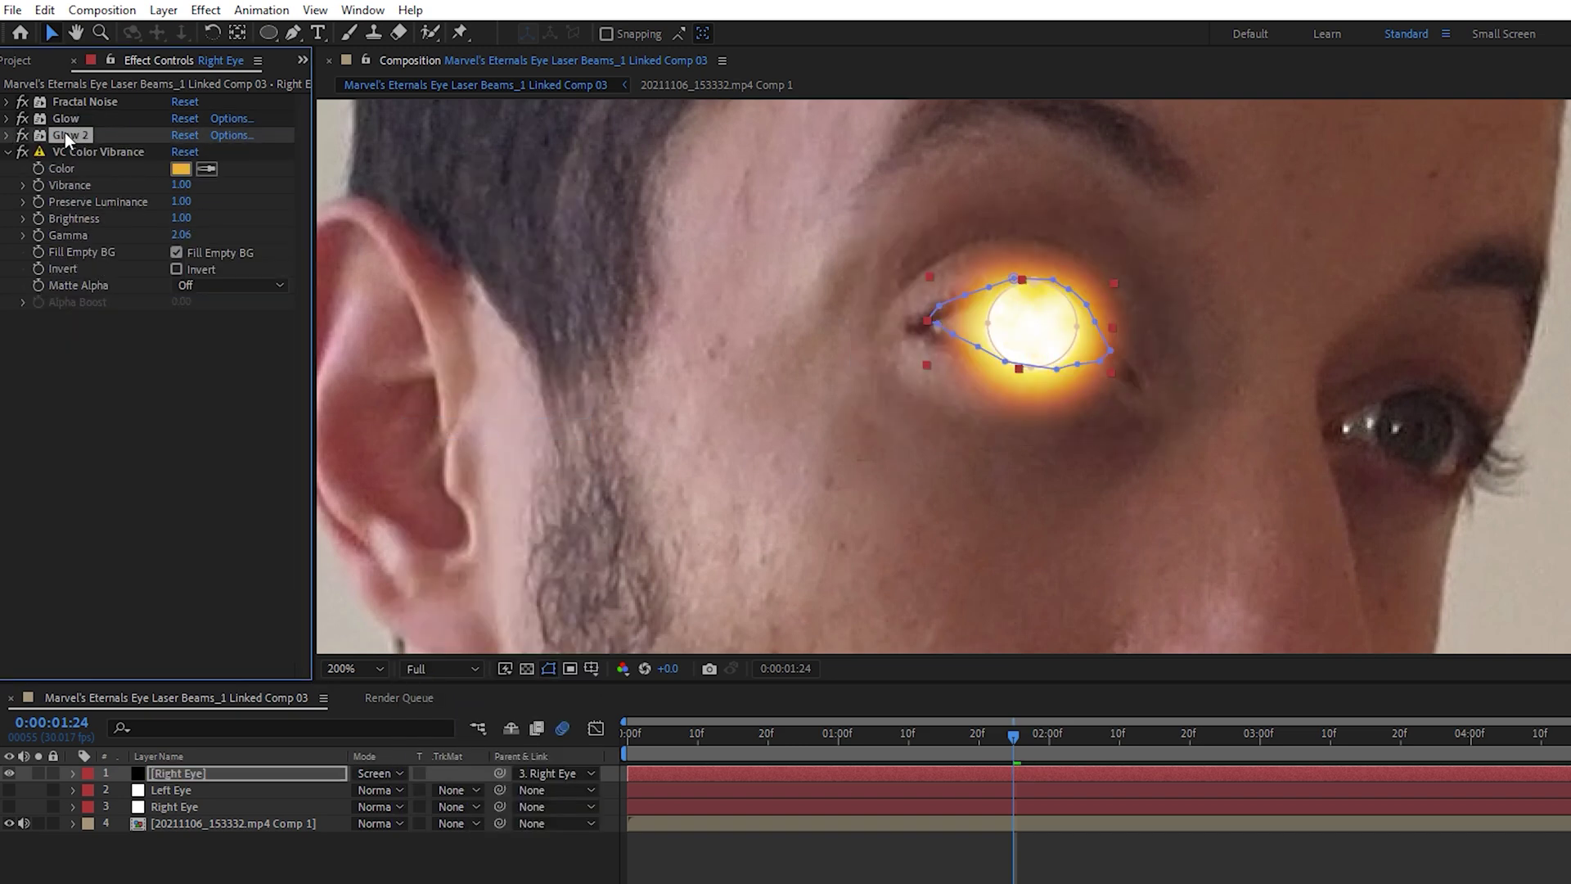
left_click_drag(66, 135, 86, 327)
left_click(8, 151)
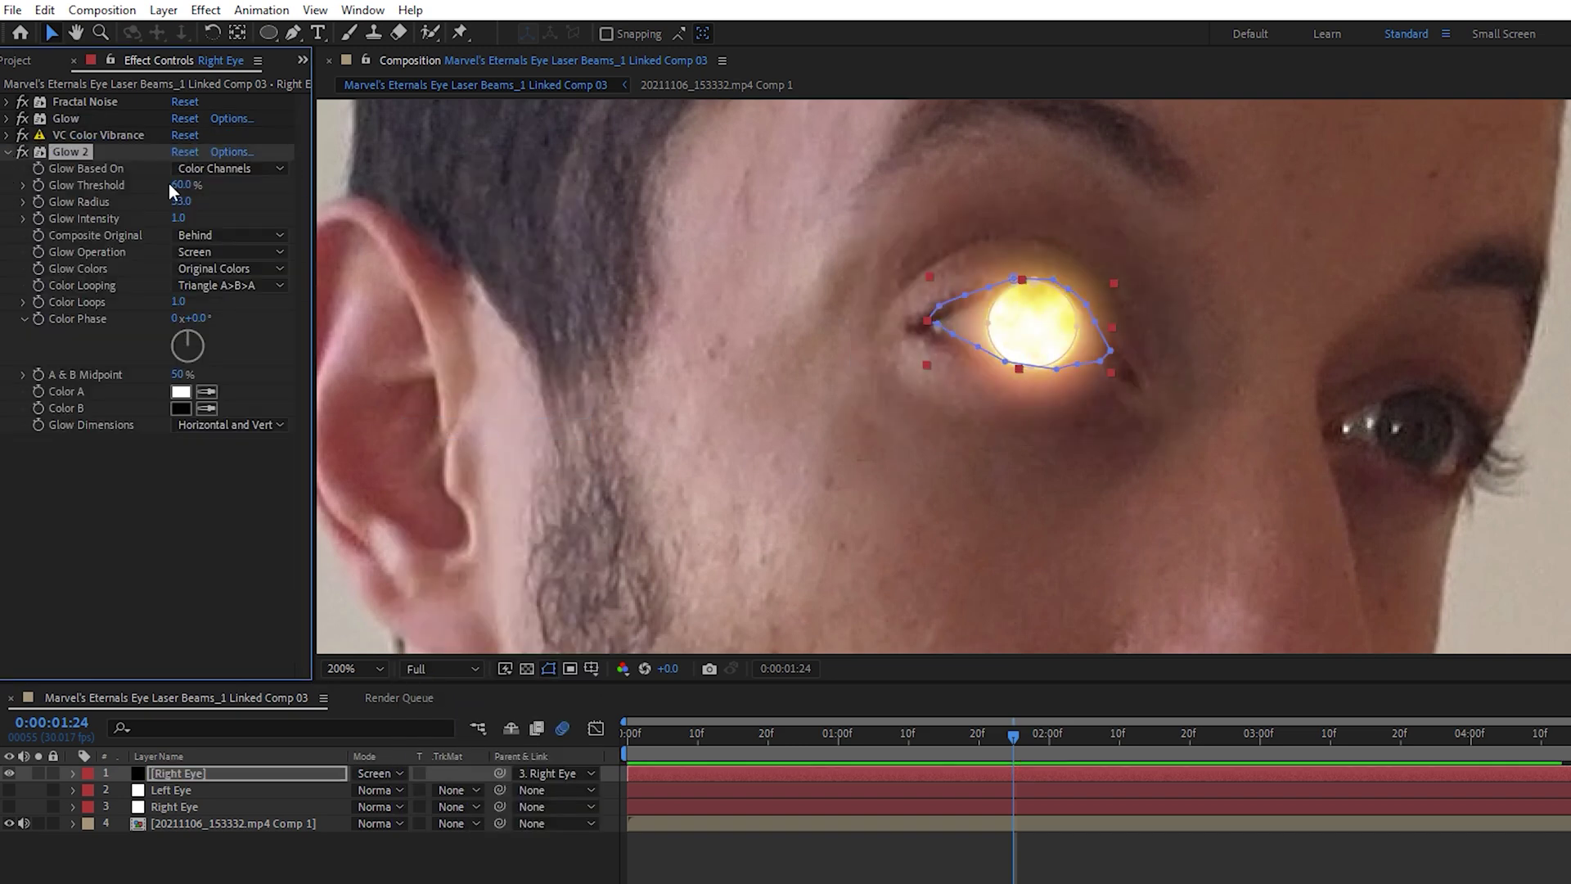
mouse_move(180, 188)
left_mouse_down()
mouse_move(130, 183)
mouse_move(209, 323)
left_mouse_up()
left_click(8, 152)
key("ctrl+d")
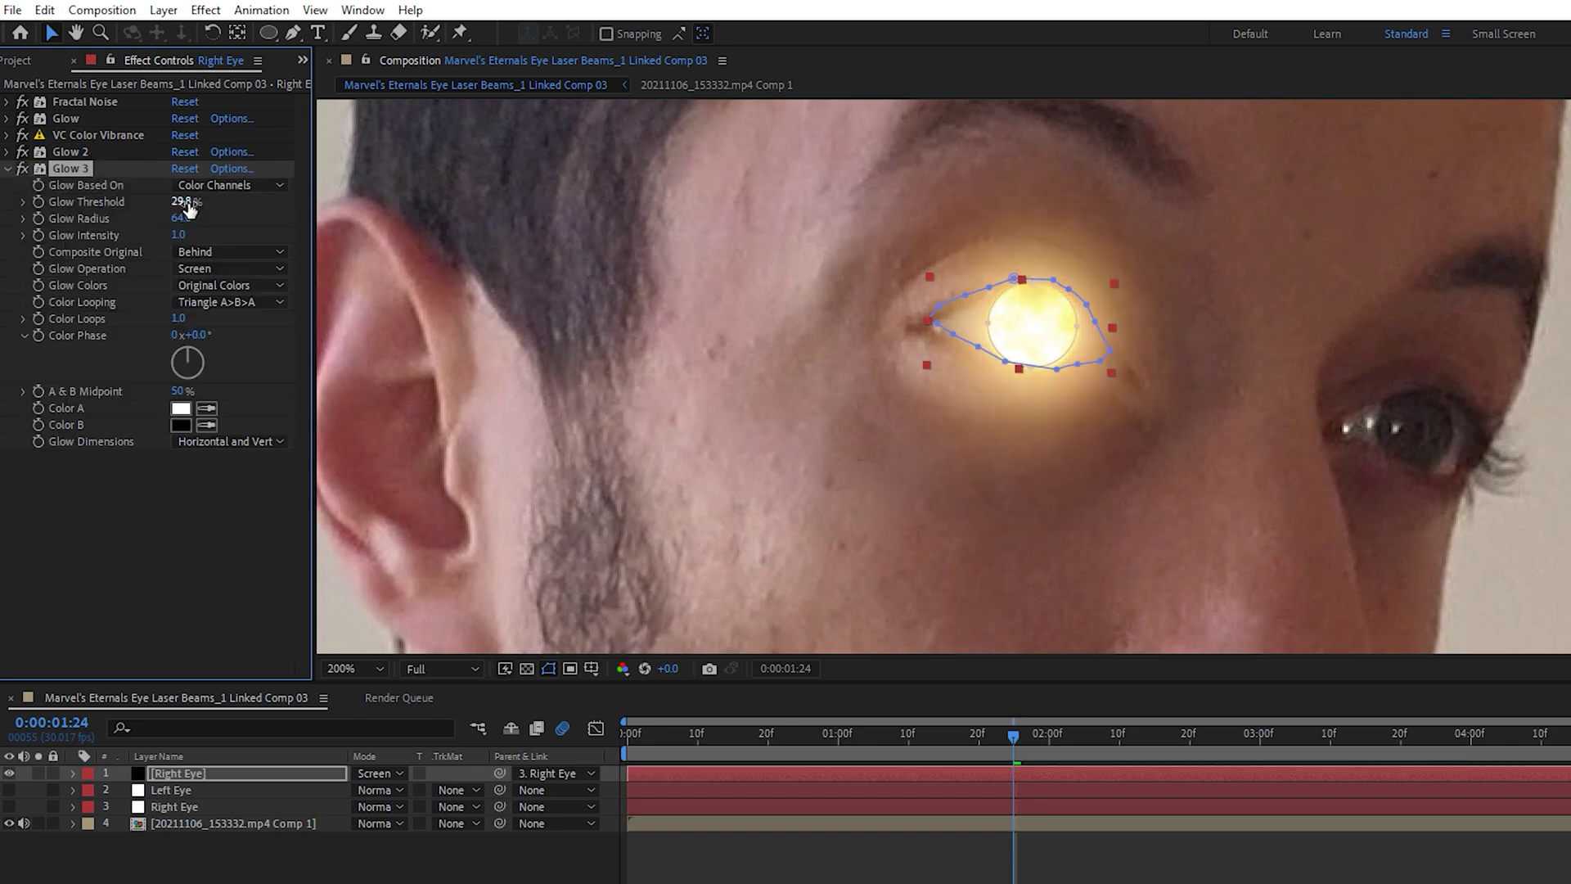
left_click_drag(180, 202, 256, 198)
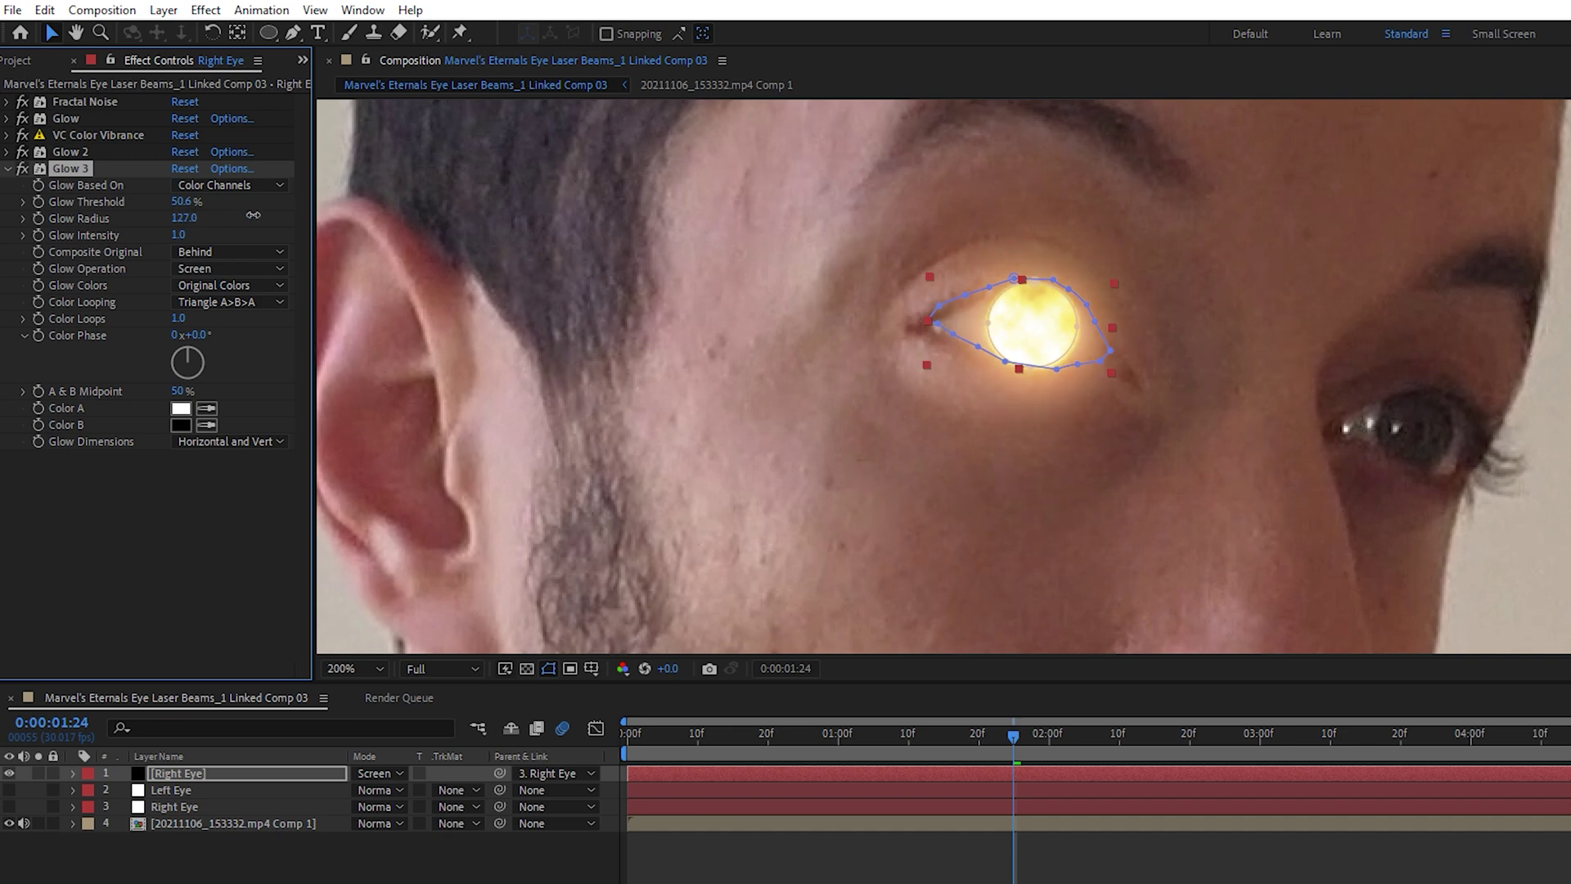
left_click(205, 548)
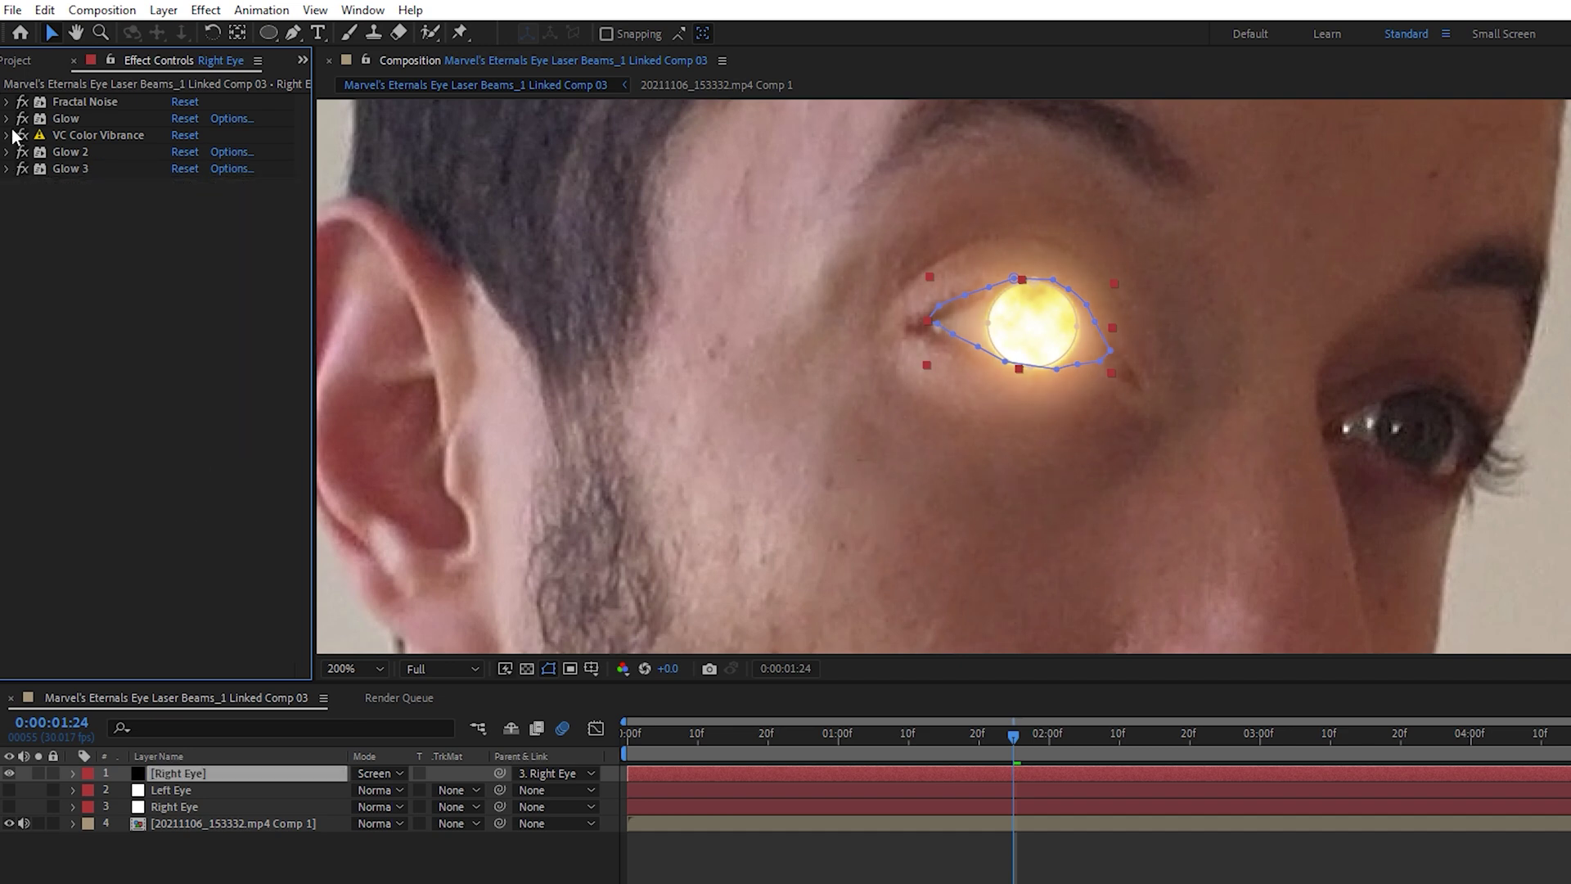
left_click(8, 102)
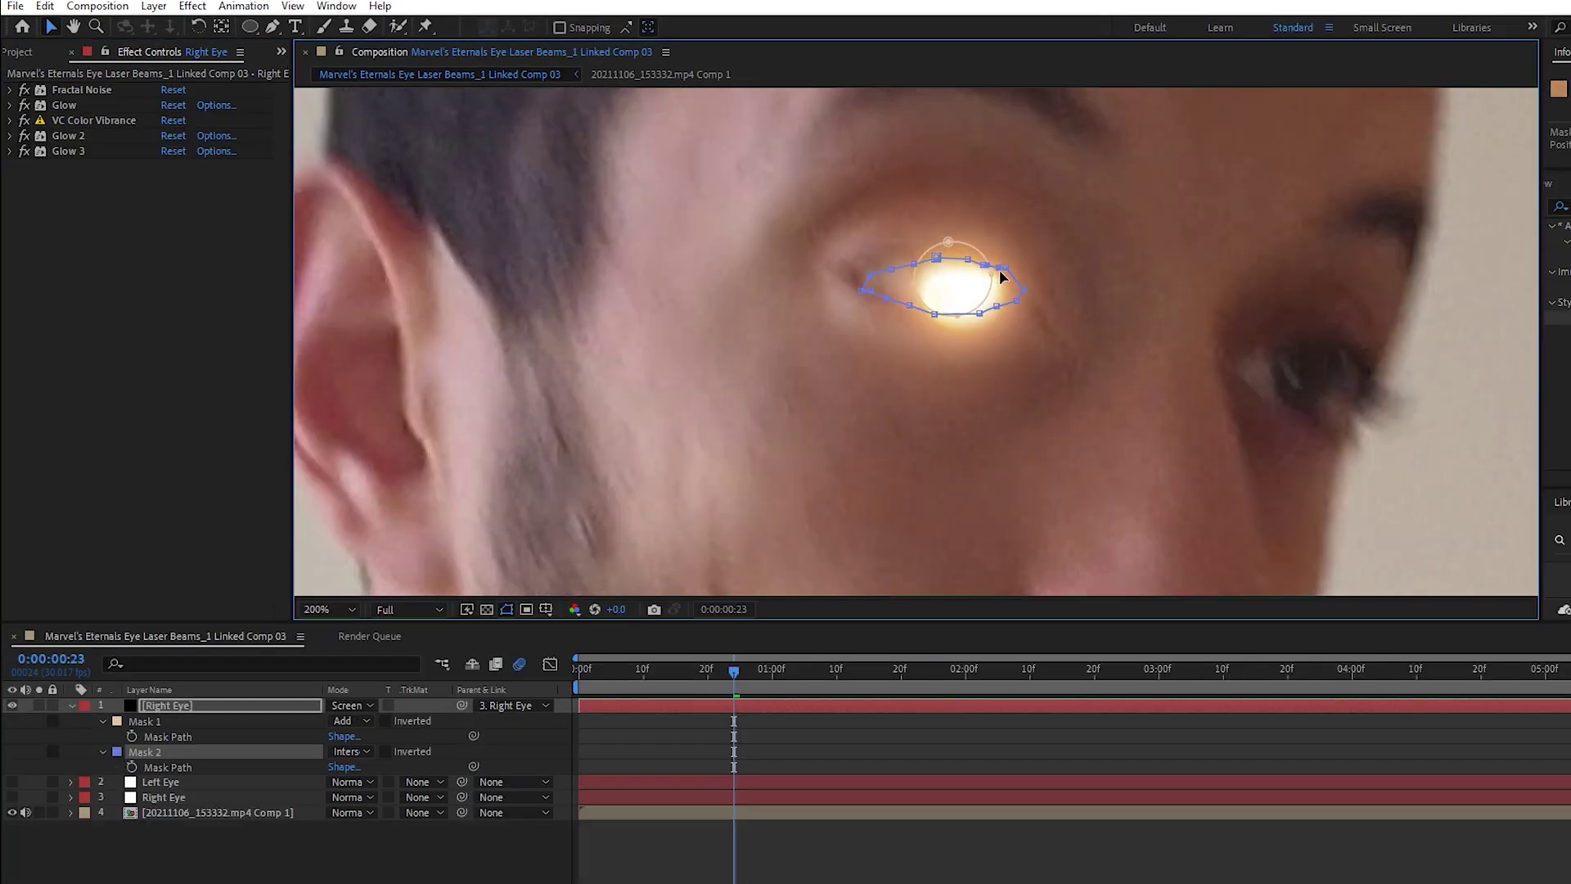
Keyframe the mask path to stay on the eye and trim the Right Eye glow near 4 seconds
key("alt+m")
key("Page_Up")
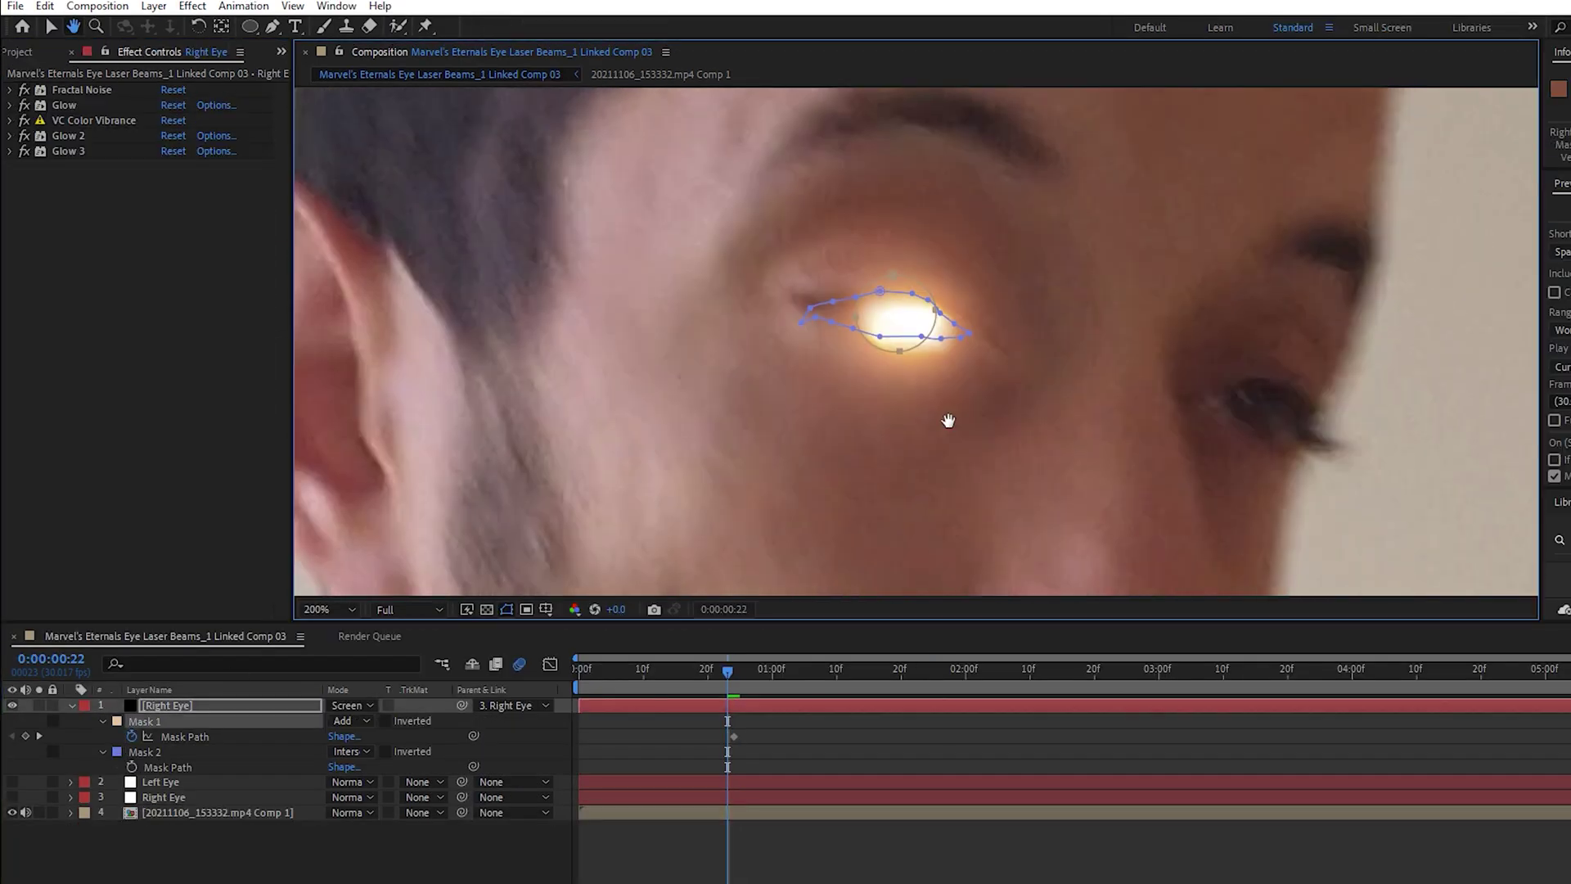
left_click_drag(856, 335, 813, 312)
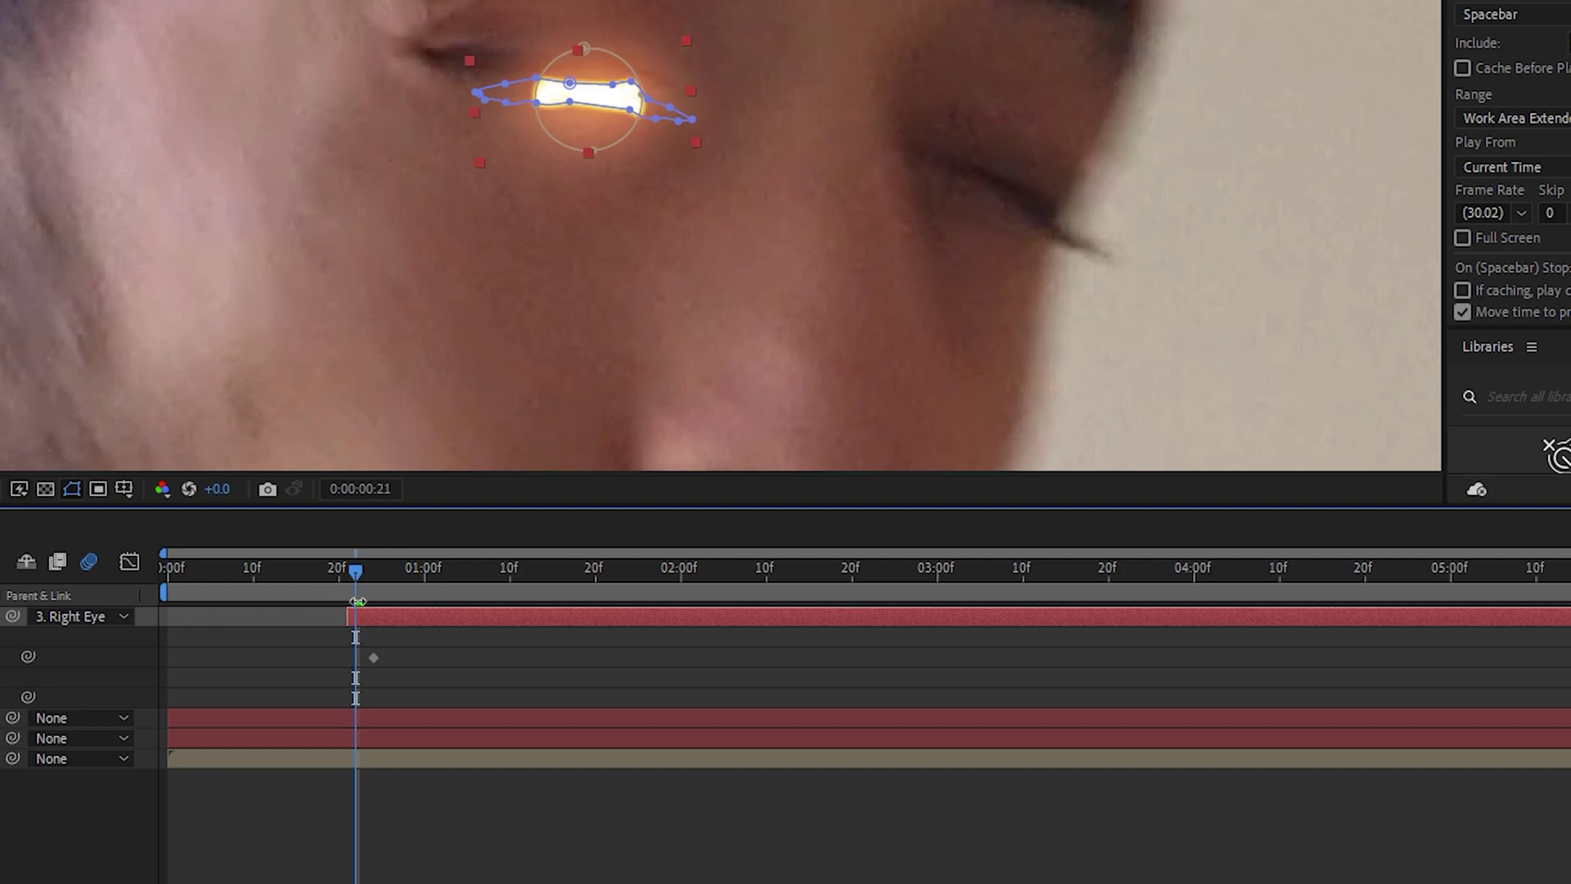
left_click_drag(358, 602, 1214, 598)
key("alt+bracketright")
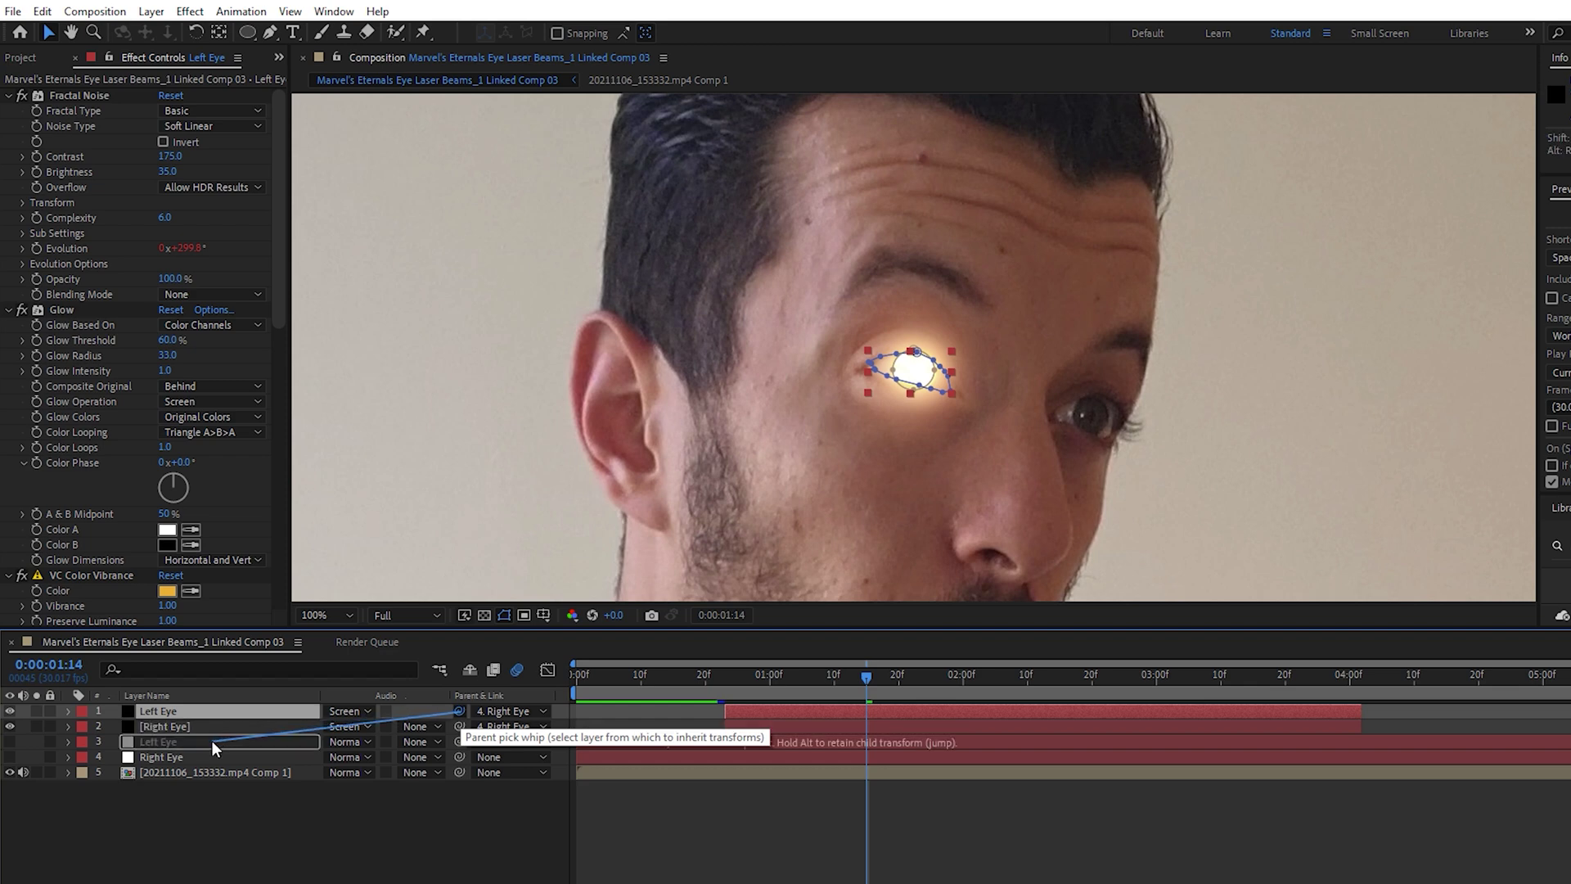
Parent a duplicate glow to Left Eye, reshape its Mask 2 and set Random Seed to 100
left_click_drag(460, 711, 212, 740)
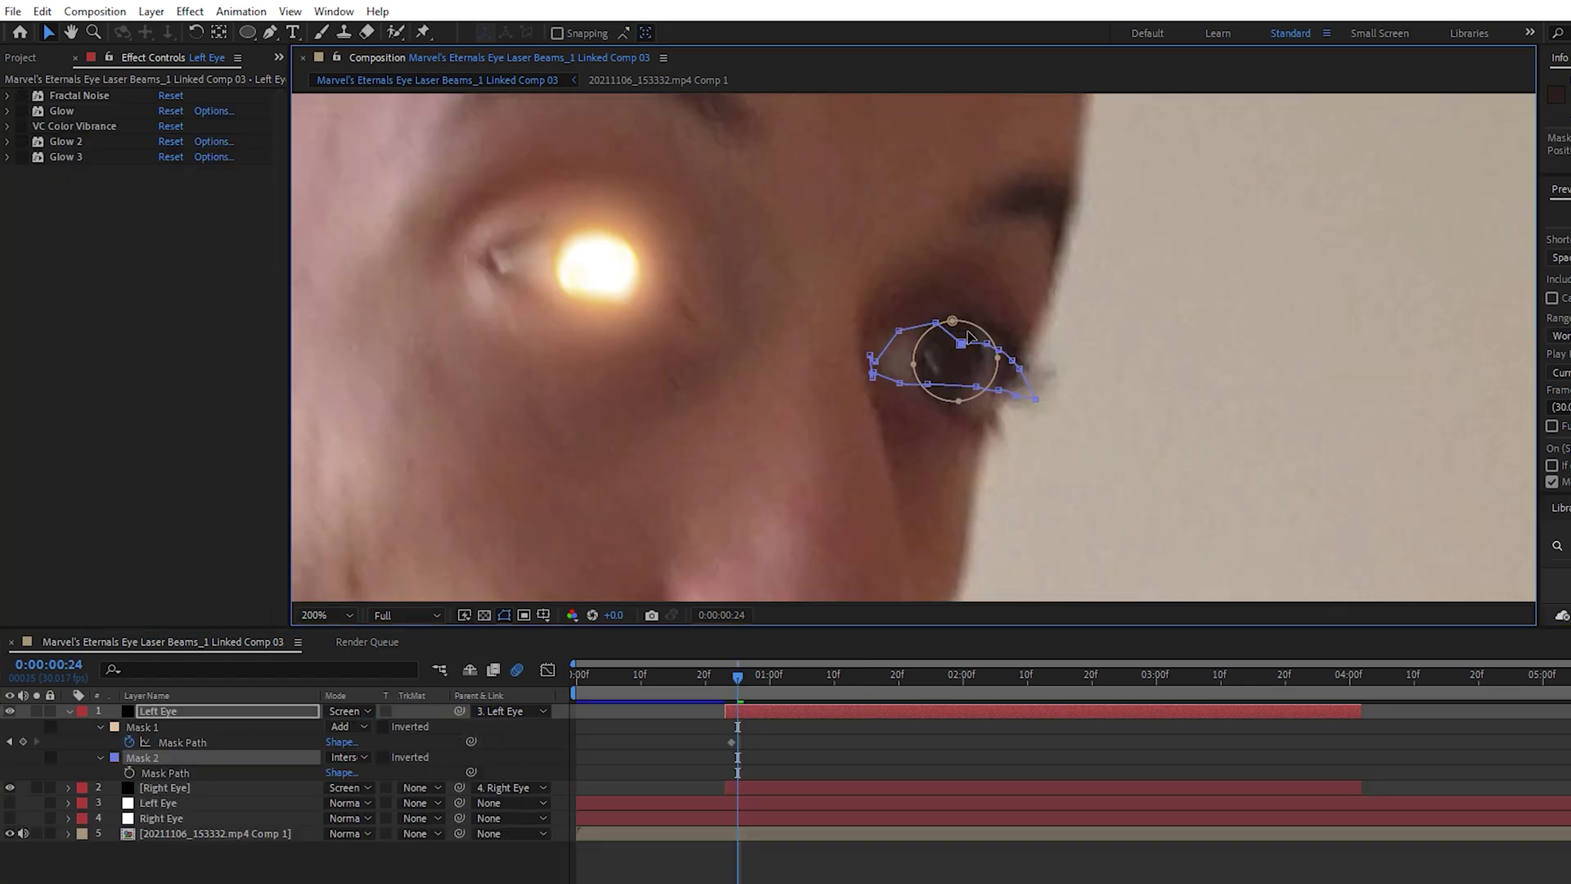
left_click_drag(968, 337, 979, 320)
left_click_drag(1019, 370, 1013, 403)
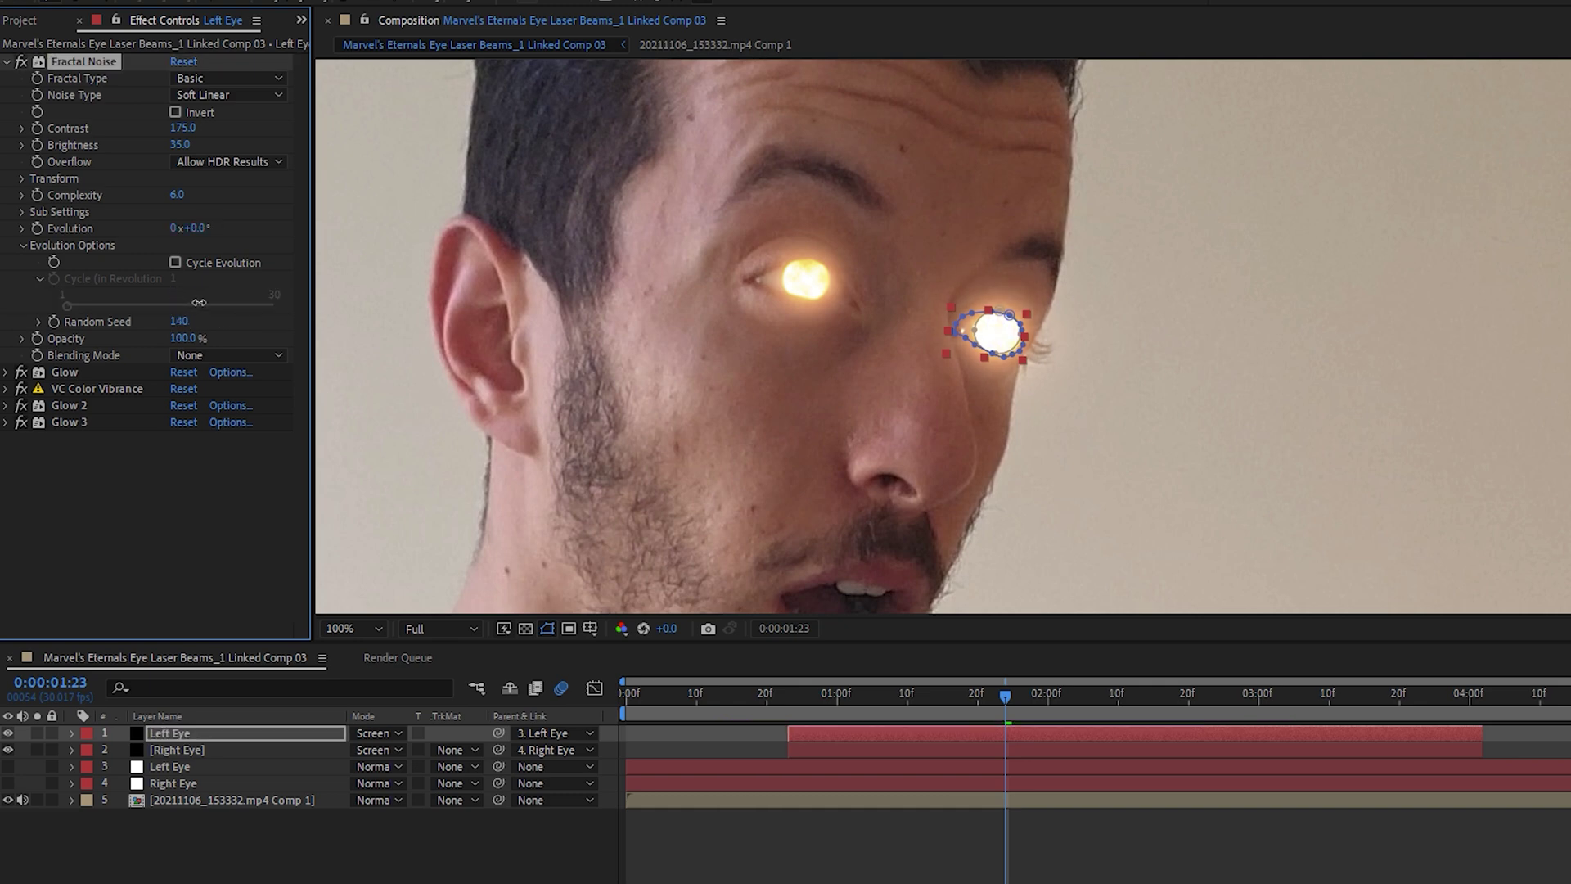
left_click_drag(198, 302, 194, 302)
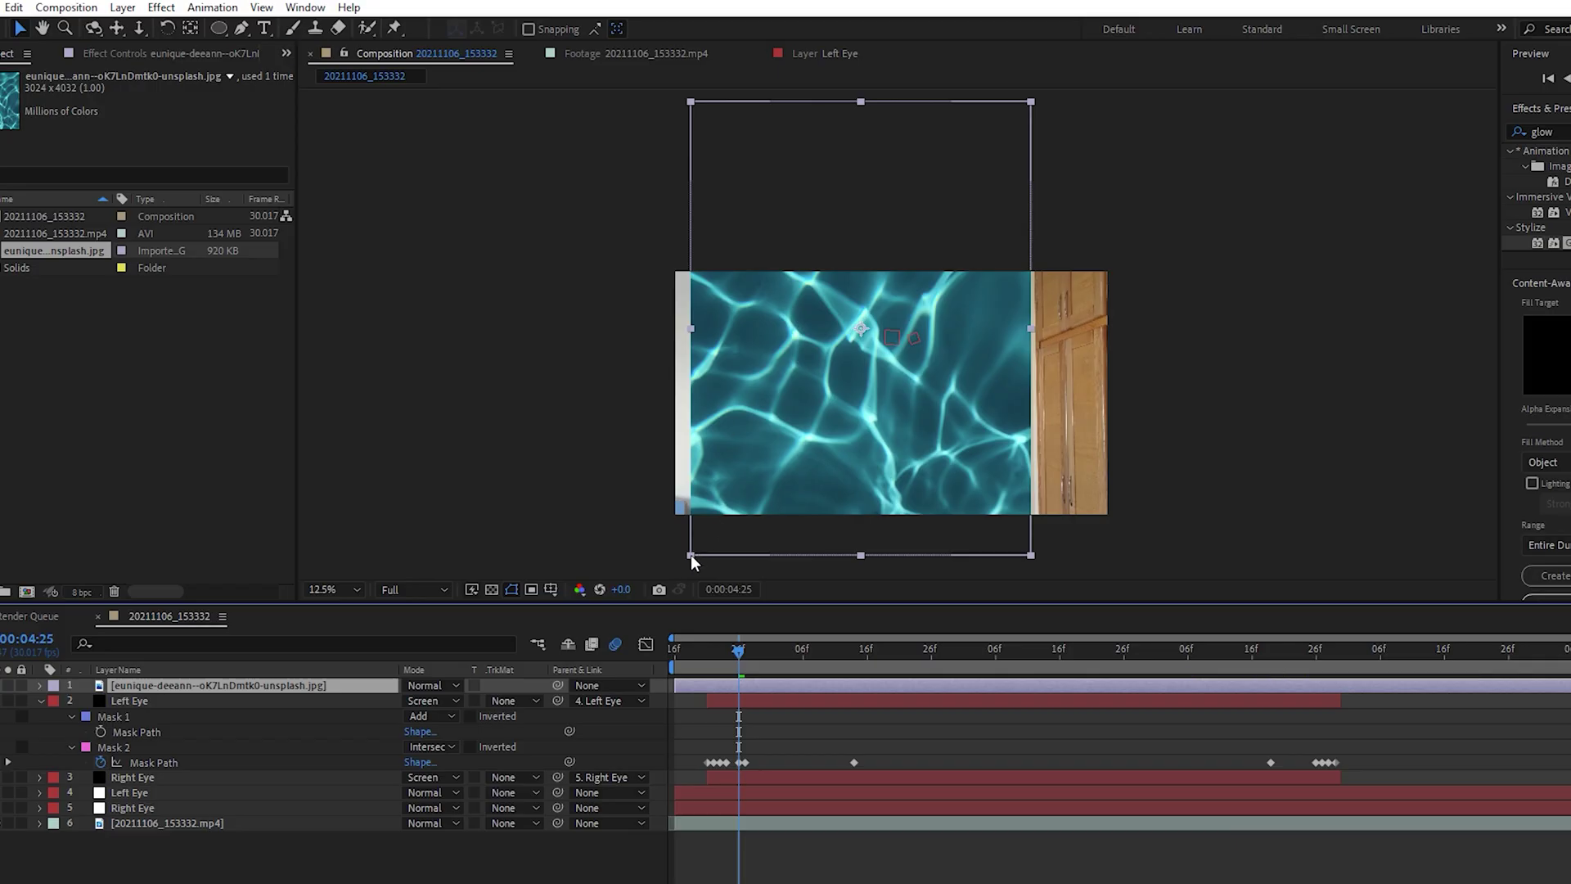
Scale the water caustics photo down over the man's face
left_click_drag(690, 555, 836, 367)
Tint the water photo and steepen its Curves for a brighter, higher-contrast texture
left_click(503, 354)
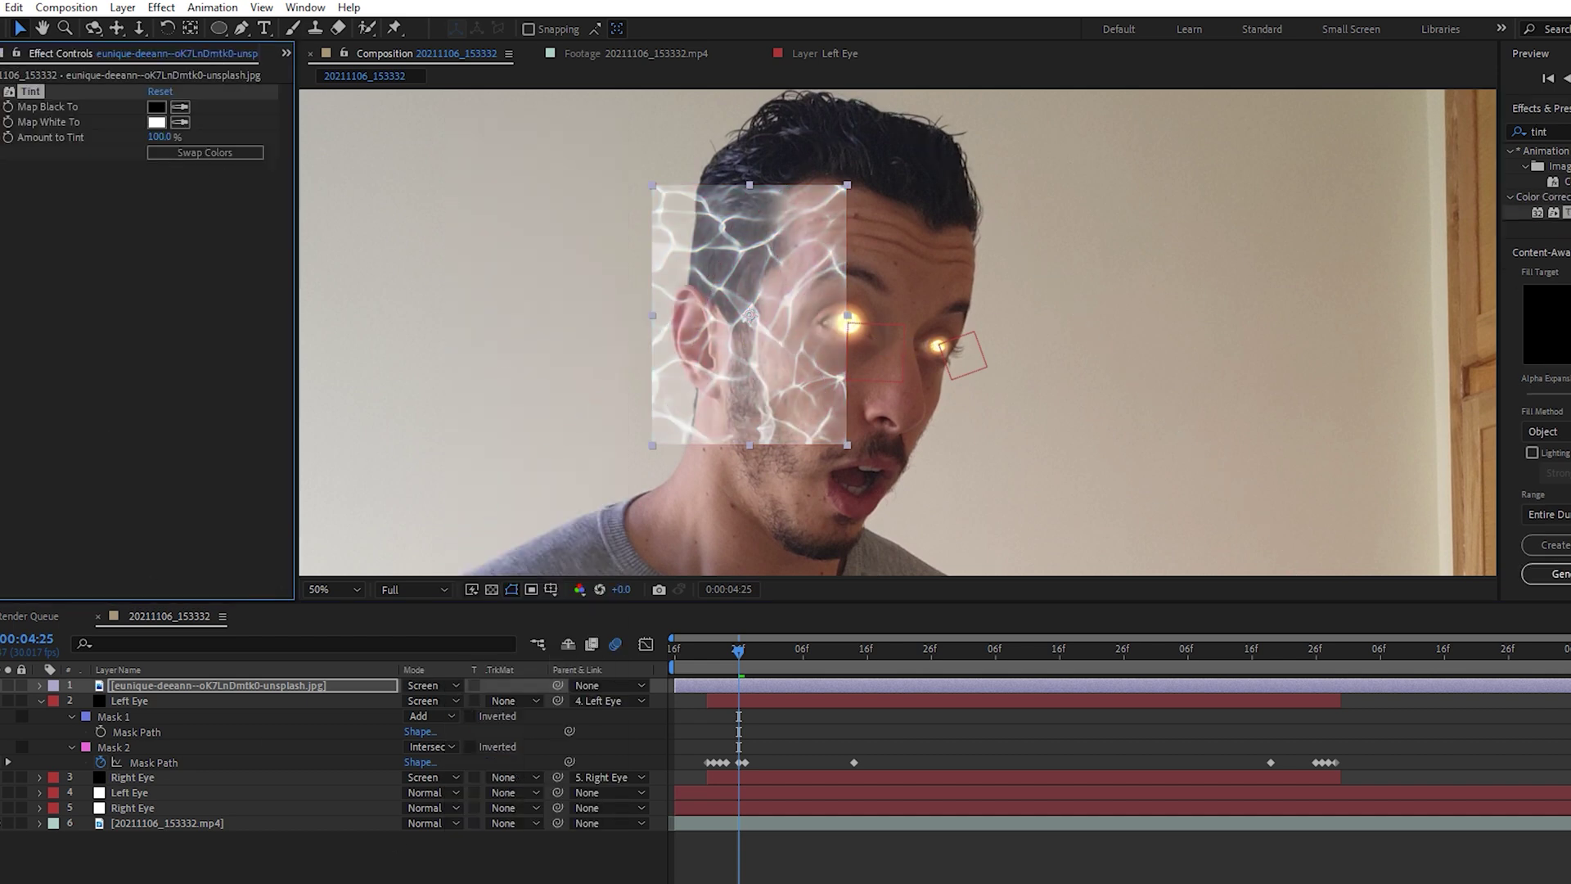
type("curv")
left_click_drag(1360, 238, 527, 357)
left_click_drag(119, 354, 120, 296)
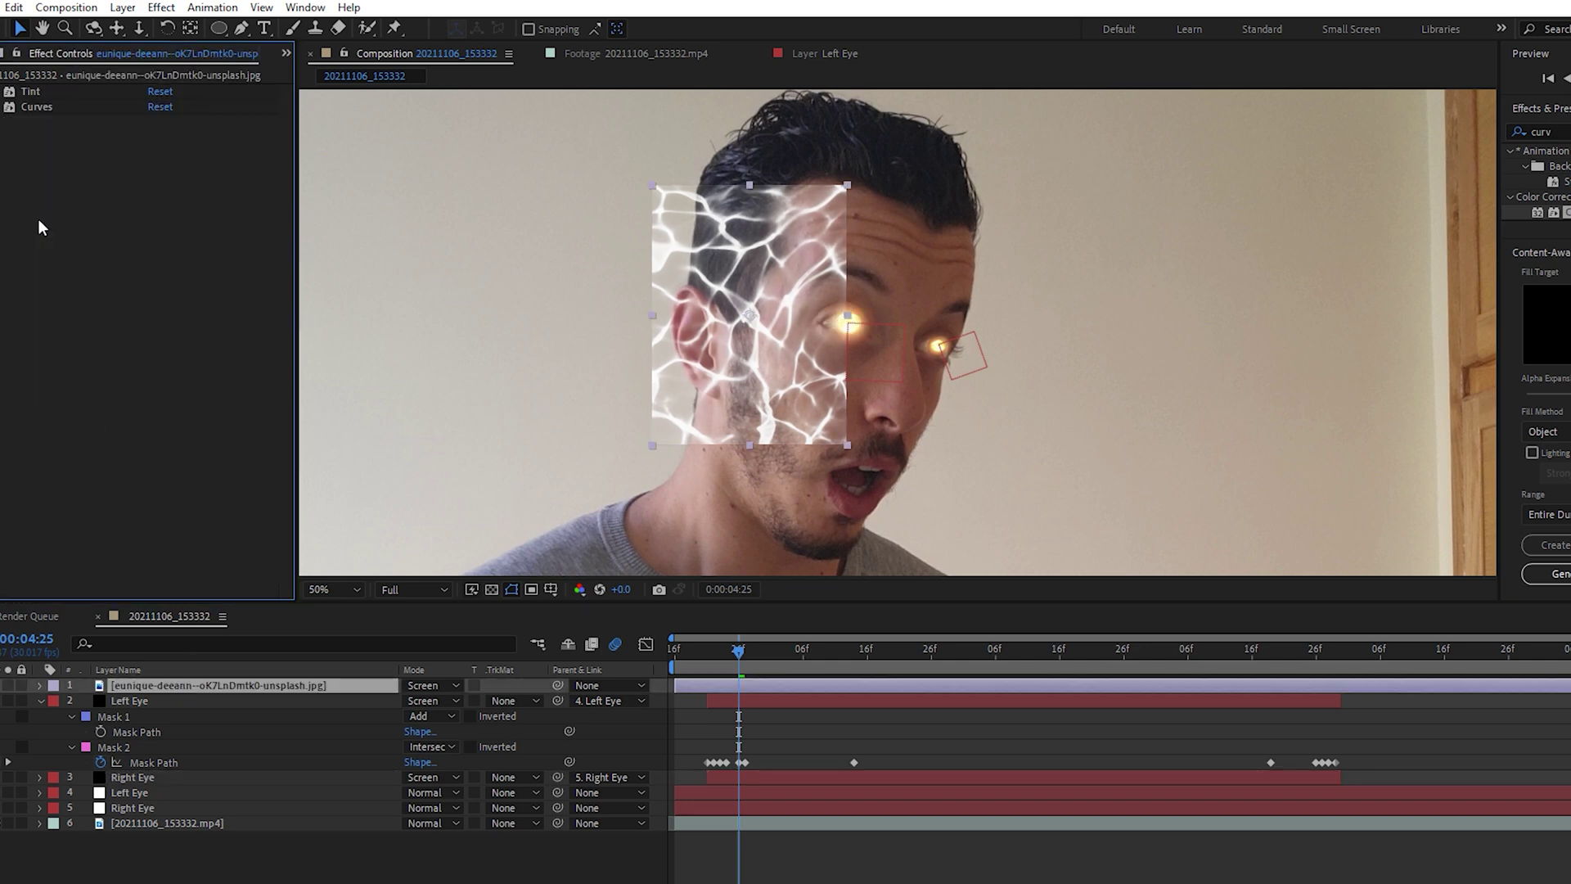
Add a Multiply Fractal Noise with lower contrast, then duplicate it at a larger scale
key("ctrl+v")
left_click(253, 426)
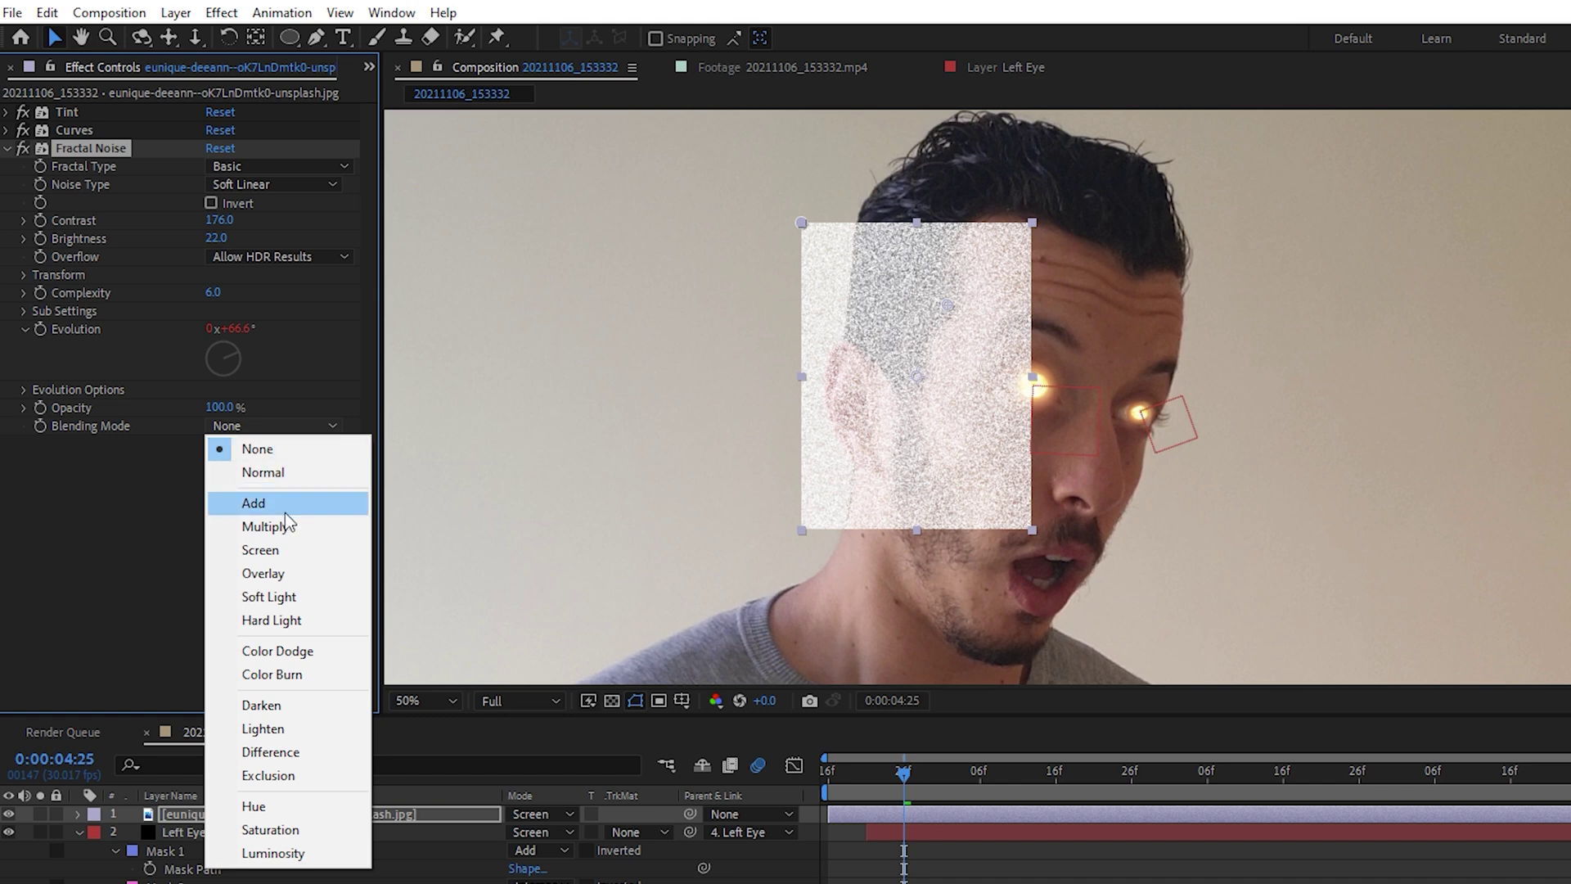
left_click(265, 526)
left_click(23, 275)
left_click(43, 328)
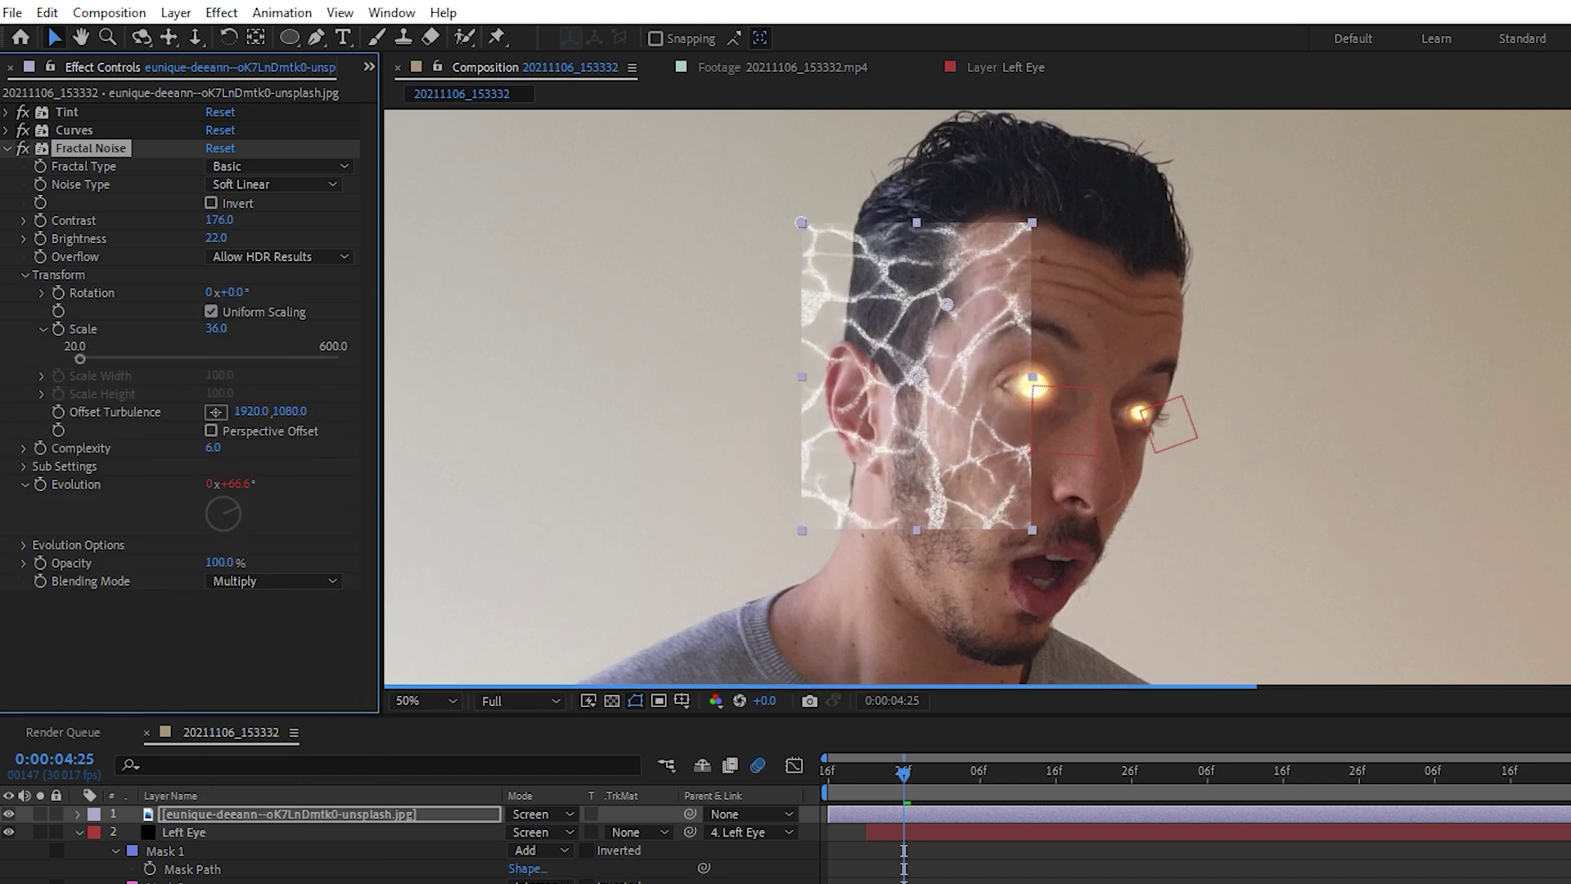
left_click_drag(216, 219, 92, 221)
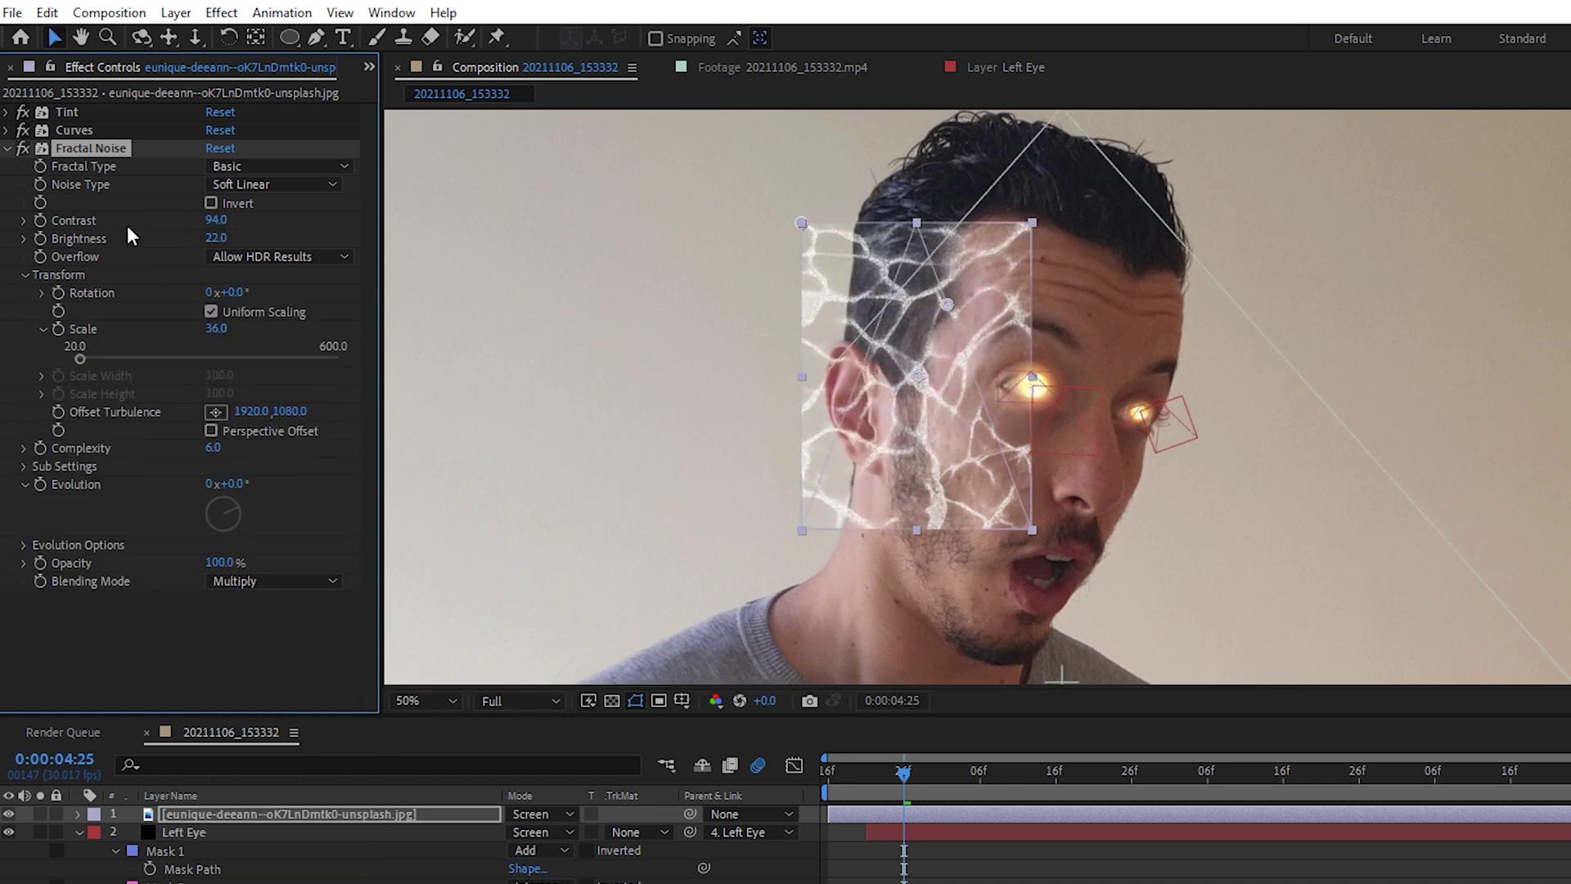
key("ctrl+d")
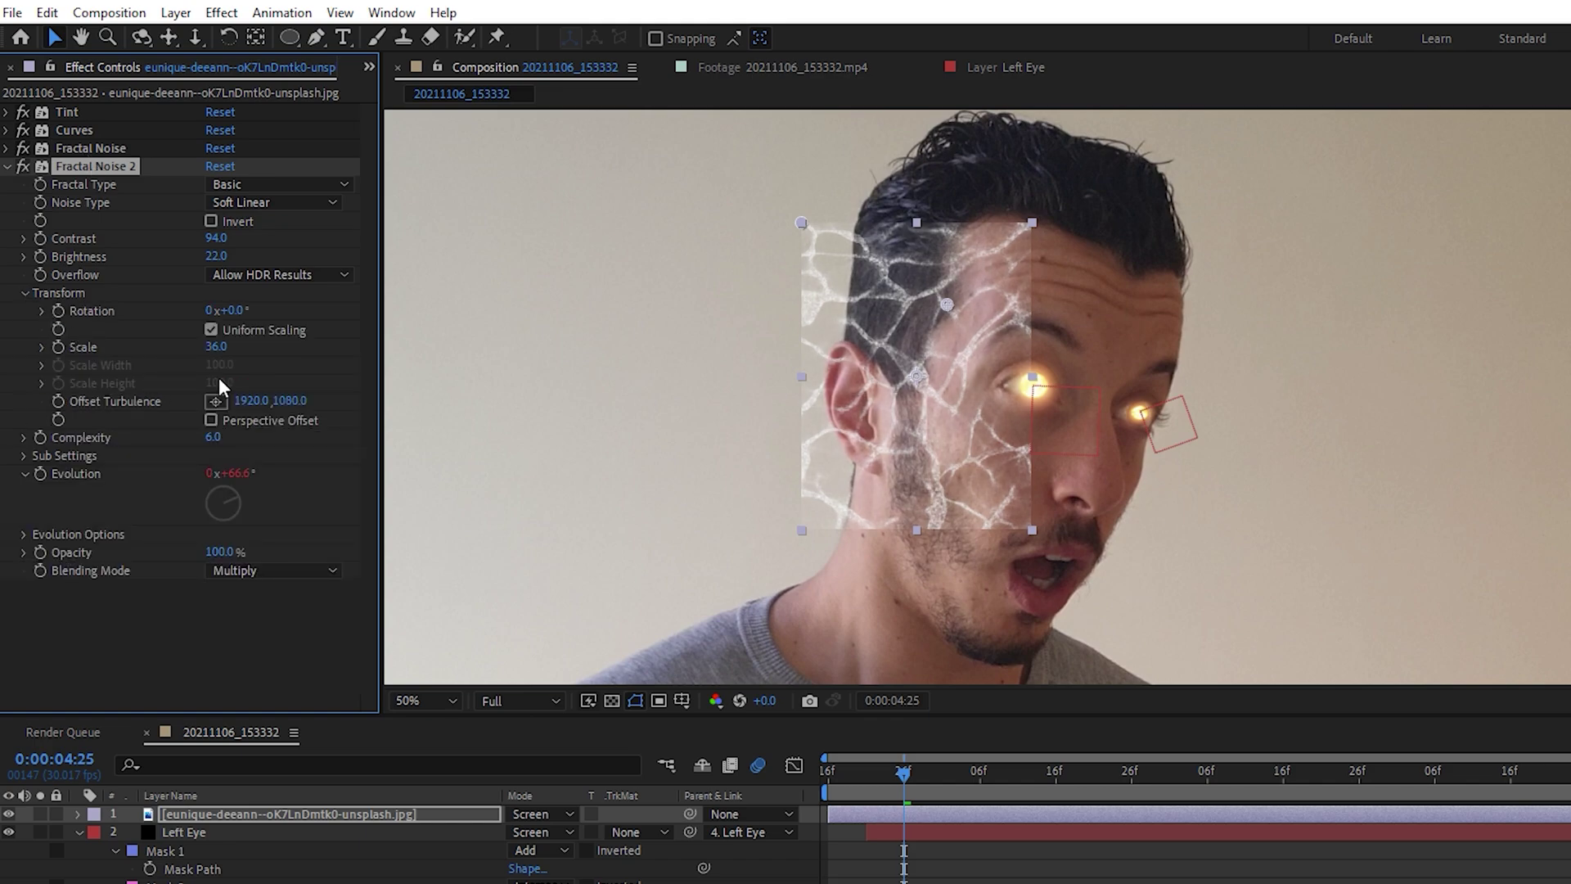
left_click_drag(253, 352, 377, 360)
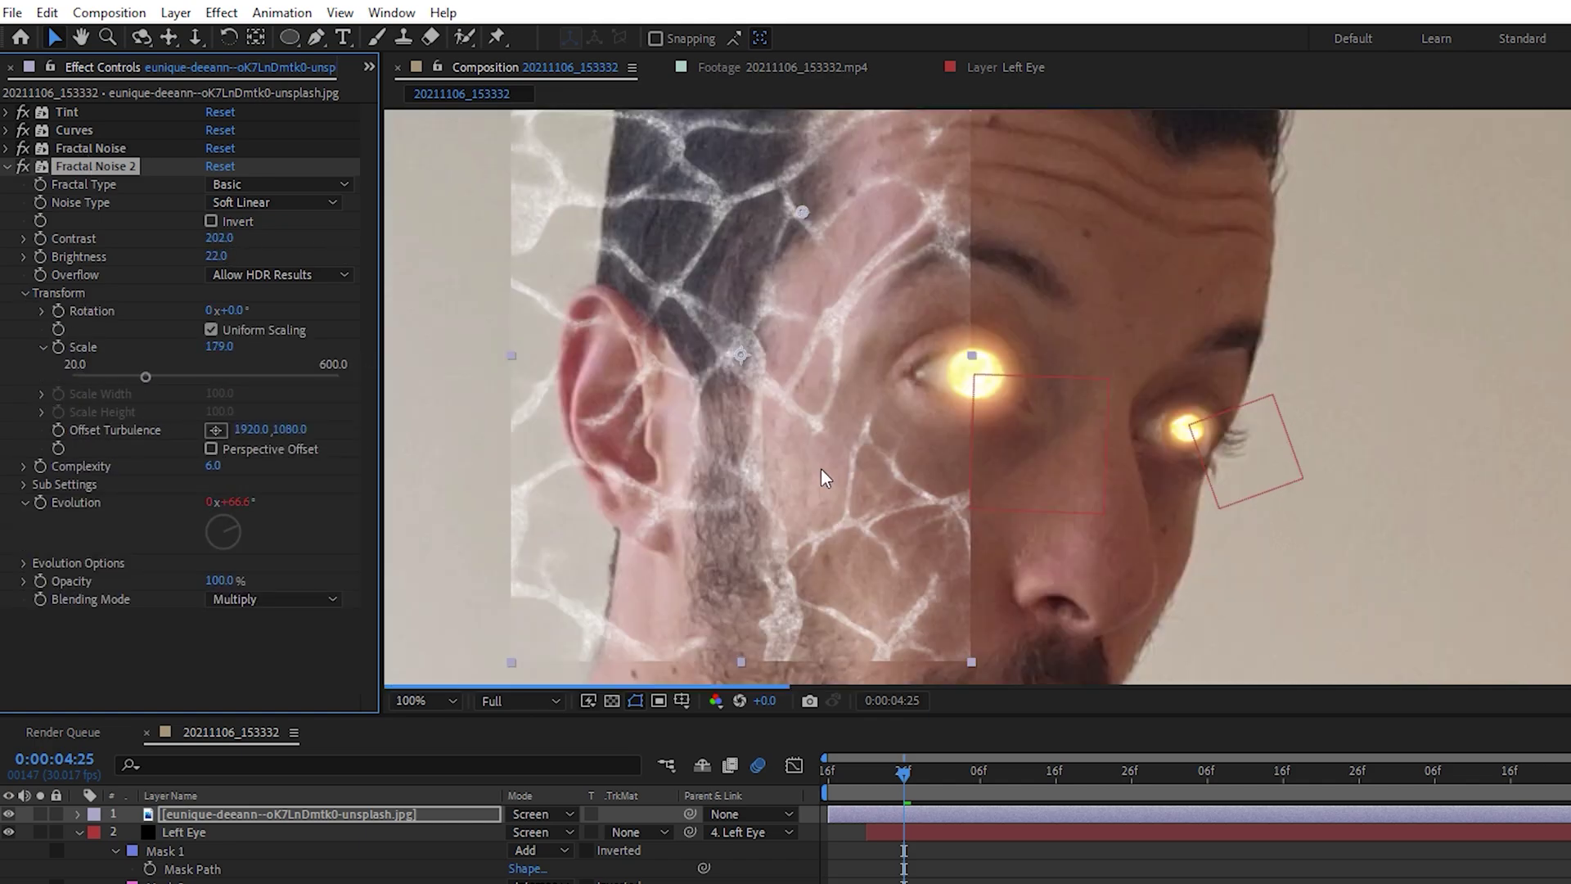
left_click(176, 12)
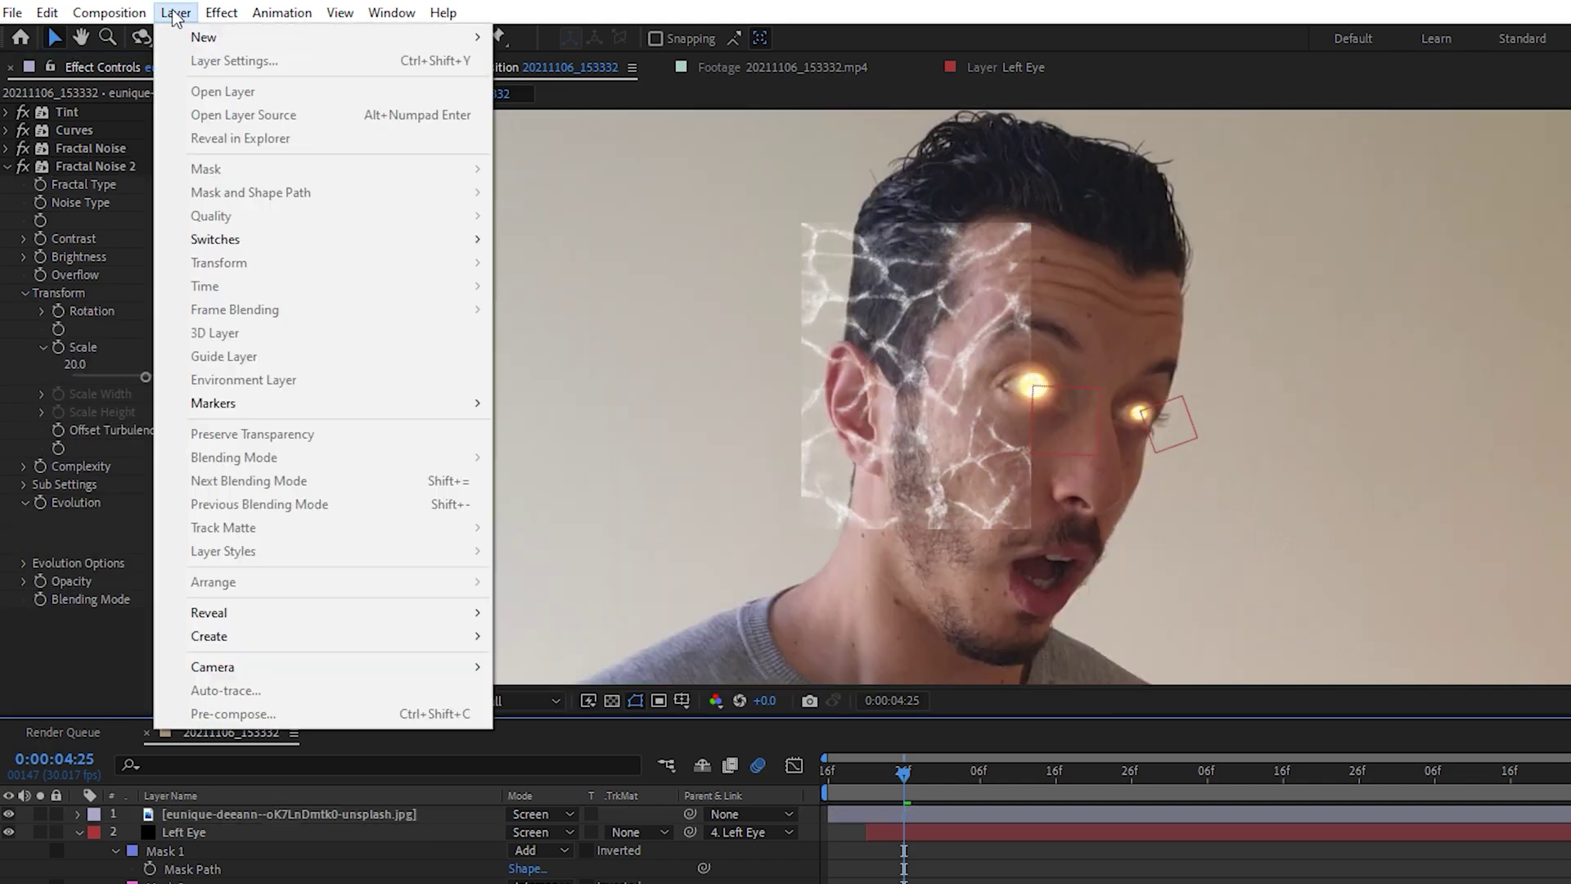
Create a Matte solid and use its alpha as the water layer's Track Matte
left_click(573, 60)
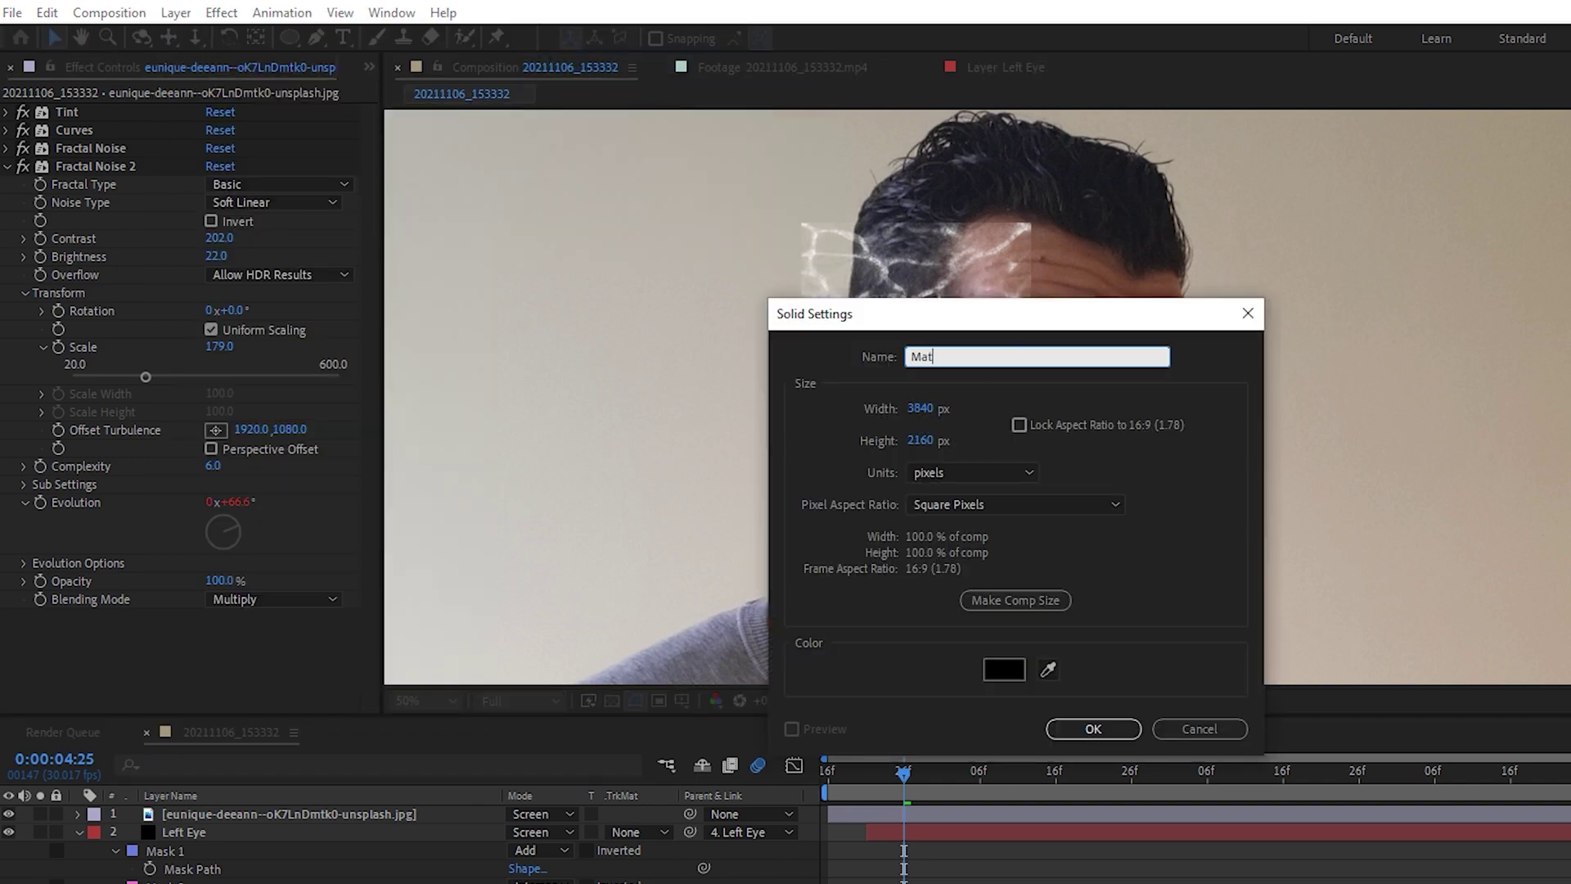
left_click(1093, 729)
left_click(335, 724)
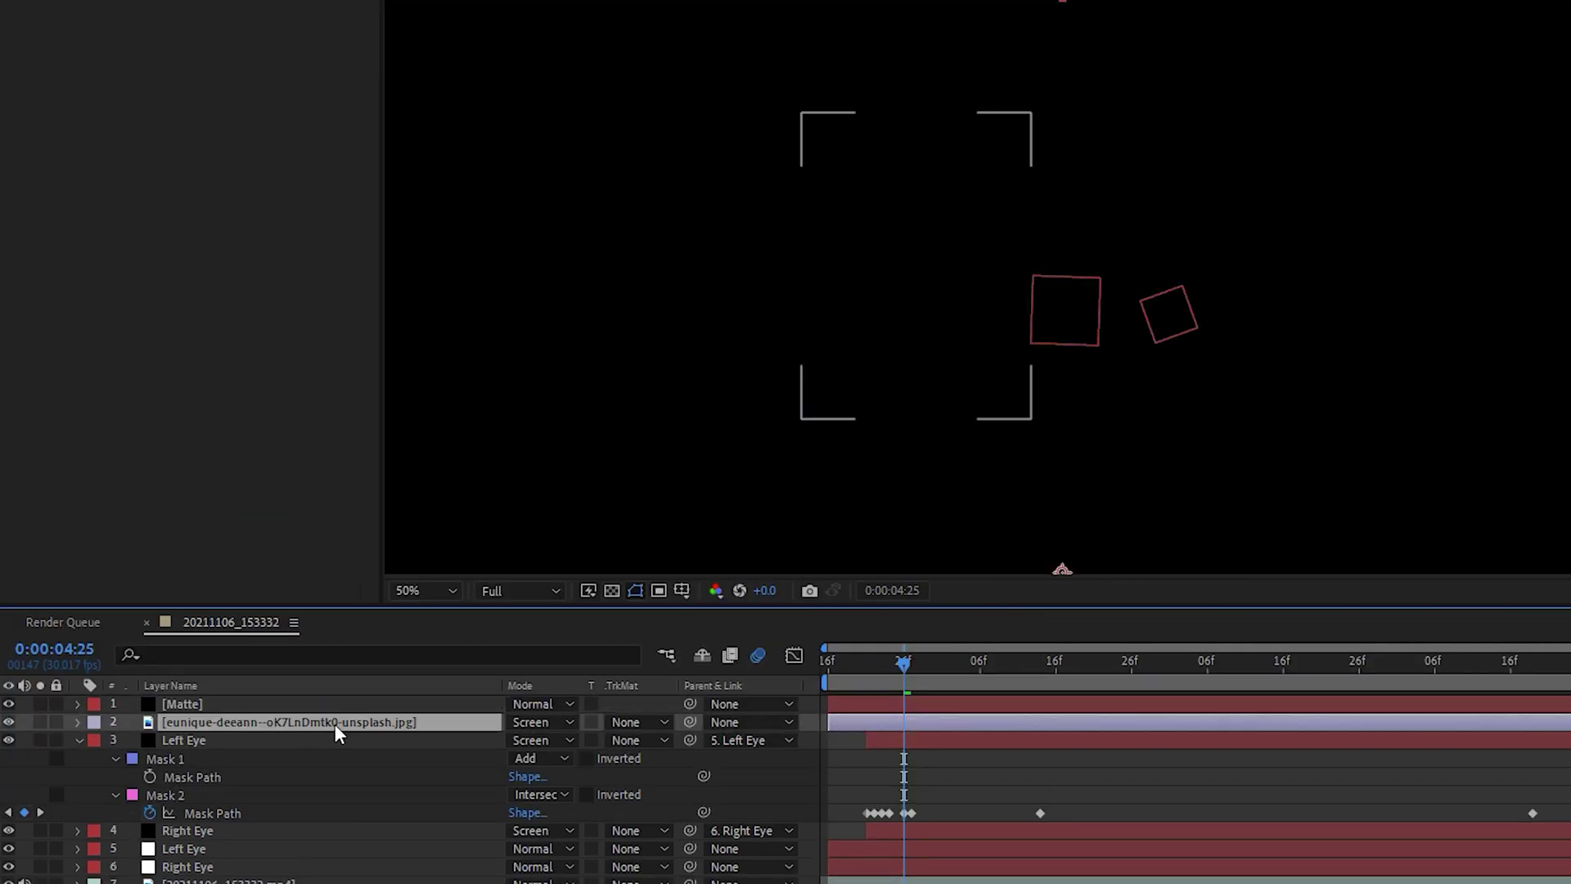
left_click(640, 722)
left_click(676, 777)
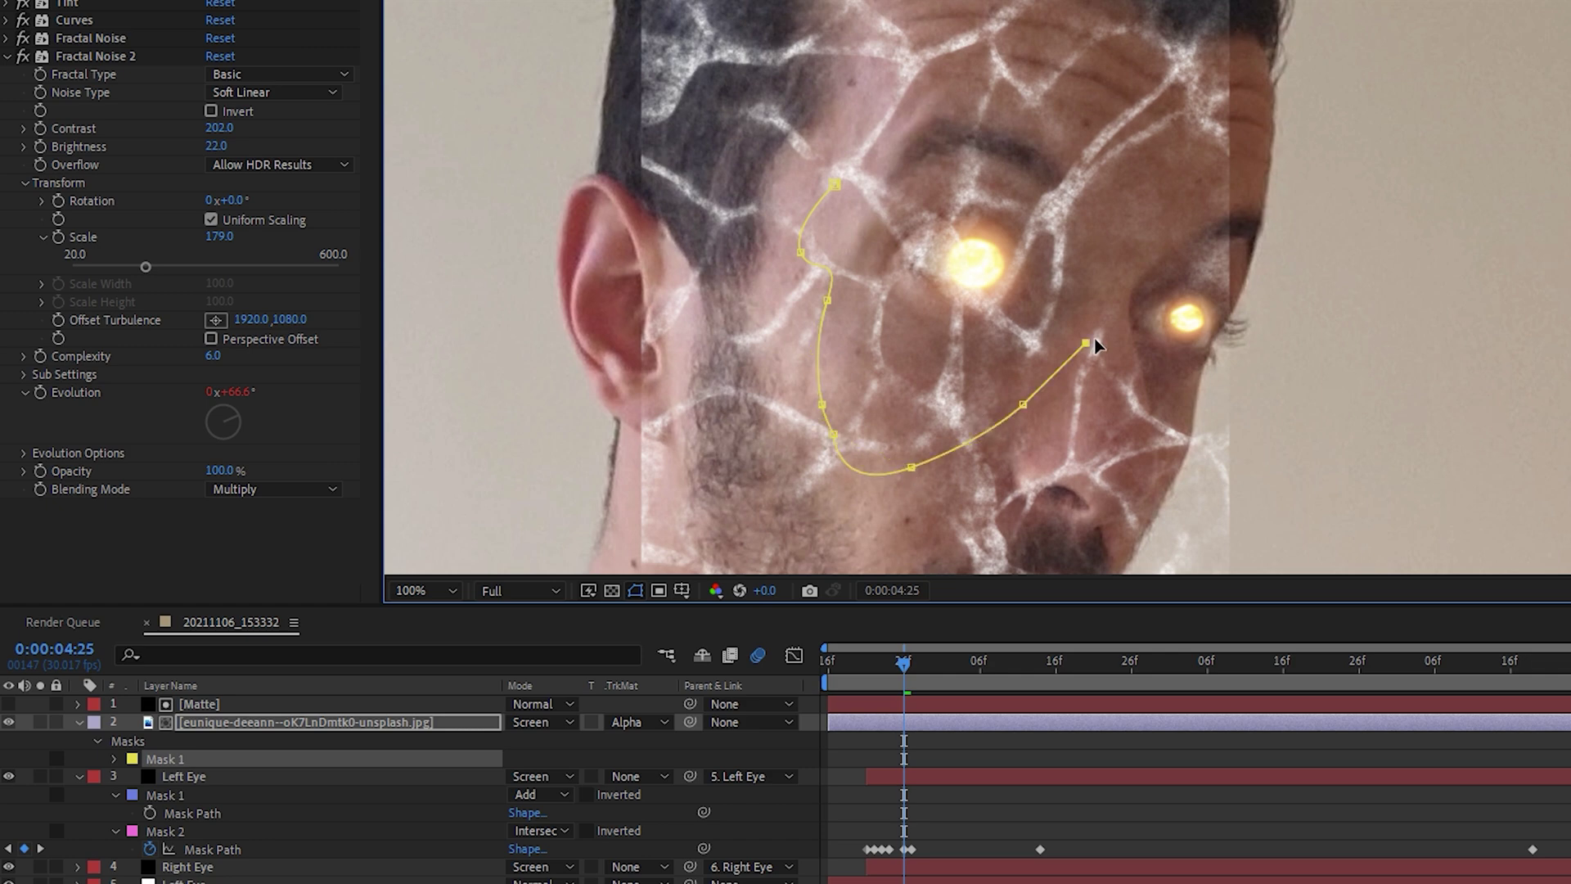
Mask and feather the matte around the eye, then rotate the texture about 30° there
left_click(540, 758)
key("f")
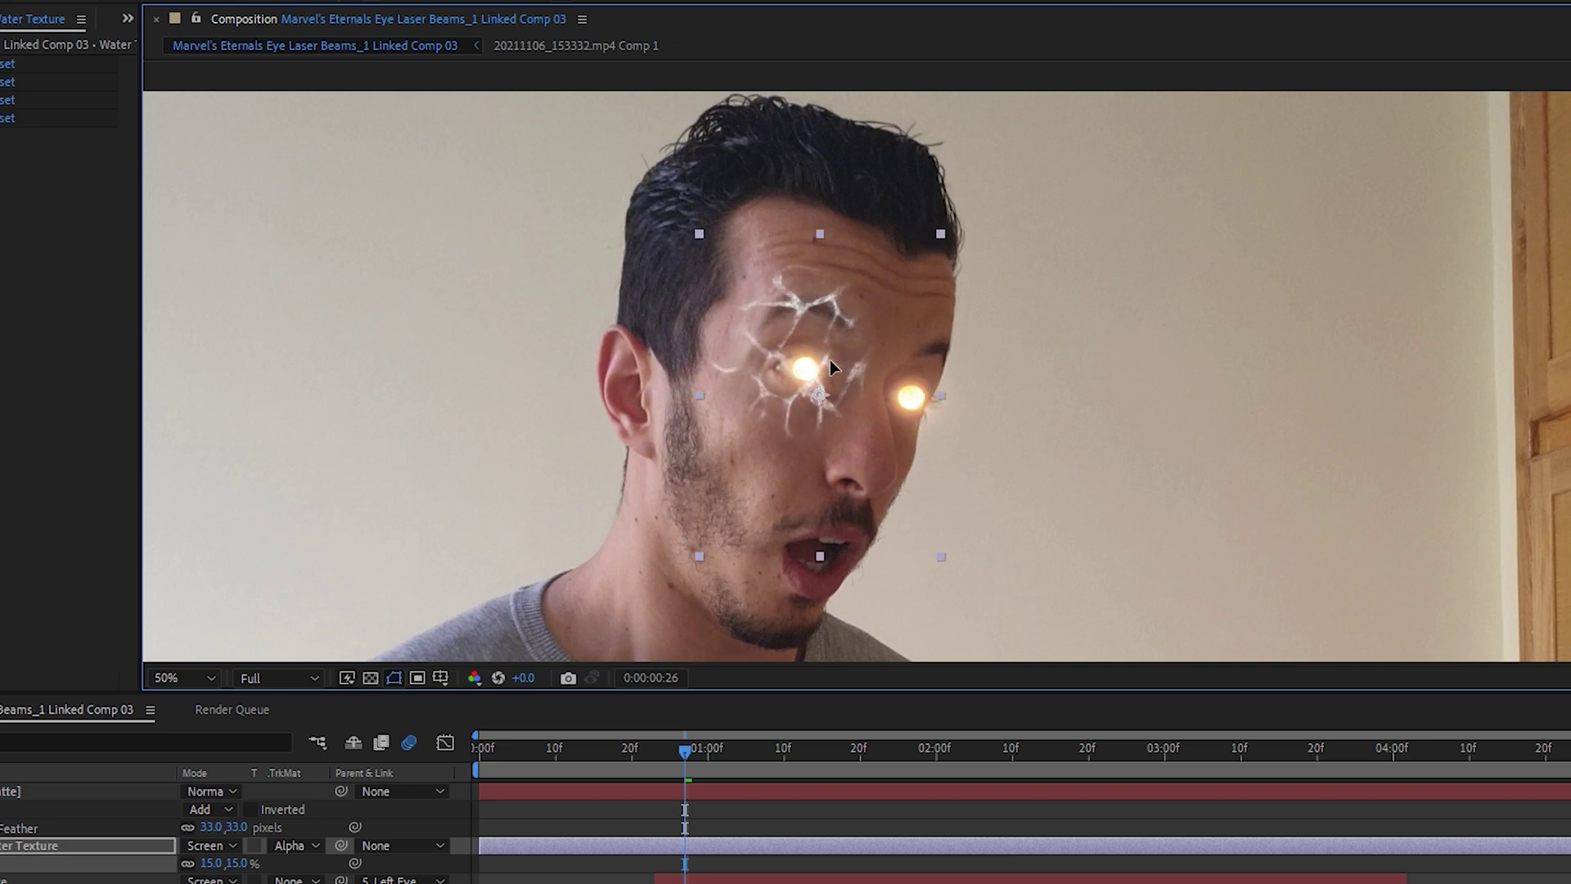
mouse_move(809, 352)
left_mouse_down()
mouse_move(829, 373)
mouse_move(806, 365)
left_mouse_up()
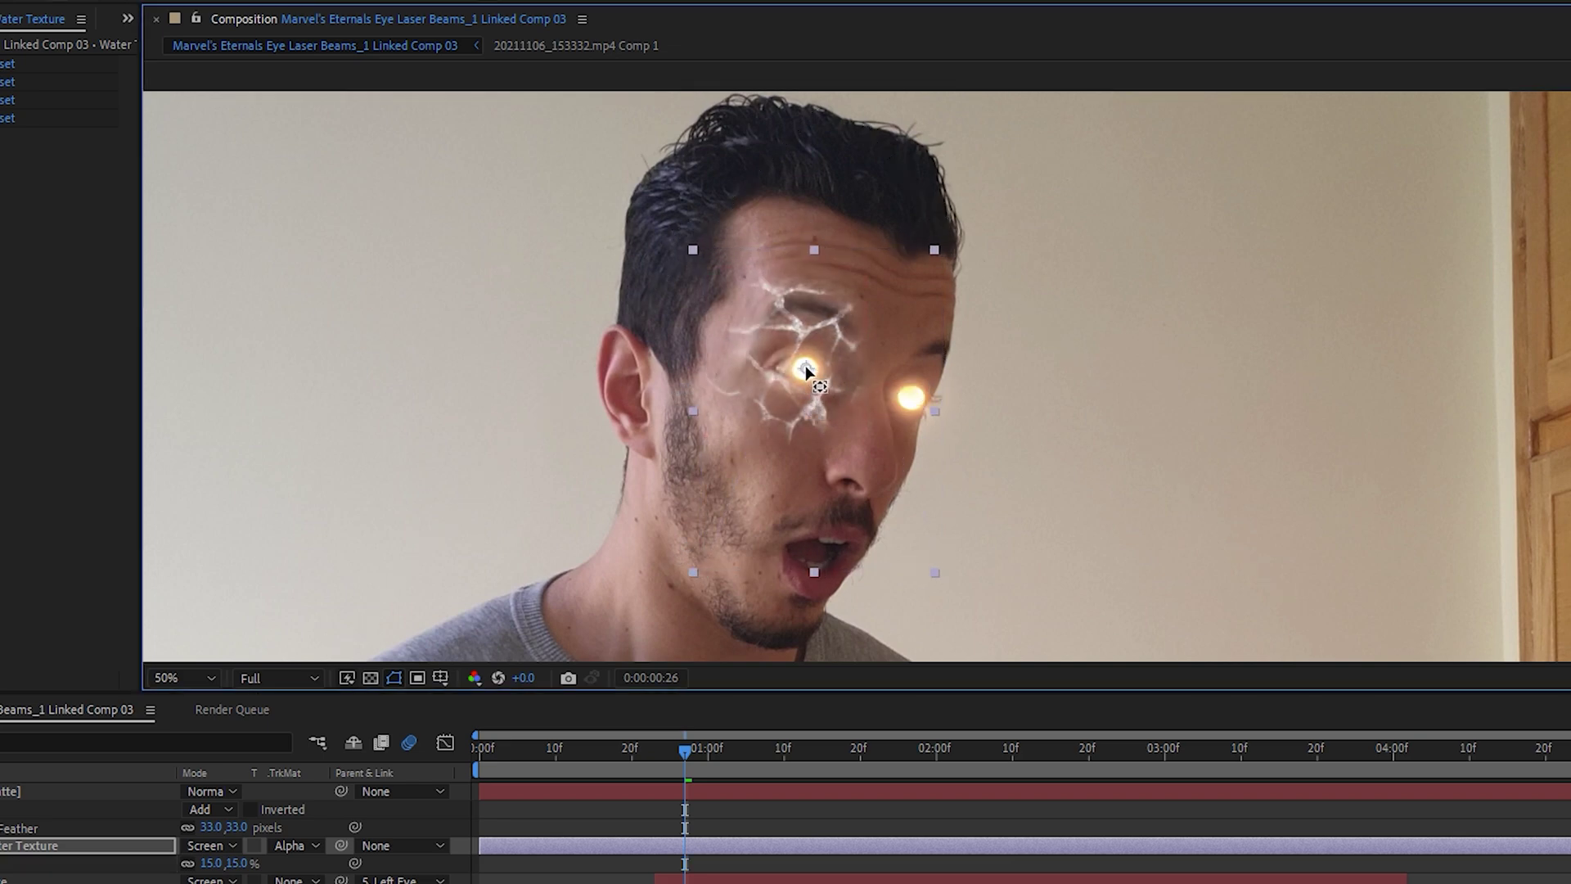
key("r")
left_click_drag(225, 862, 249, 862)
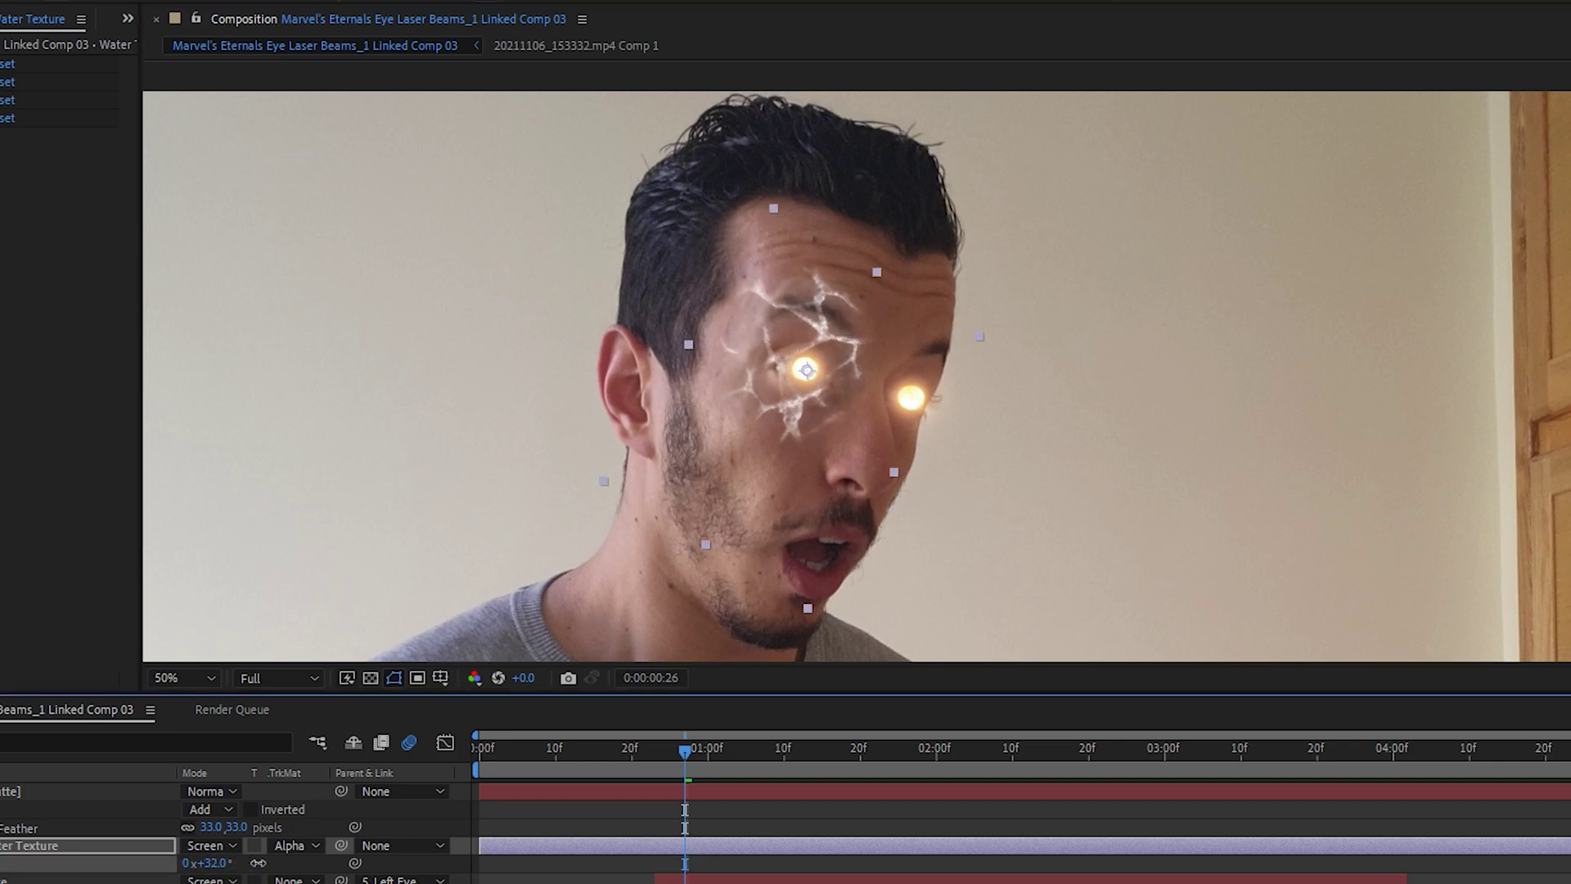
Duplicate the Matte and Water Texture layers for a second crack layer
key("s")
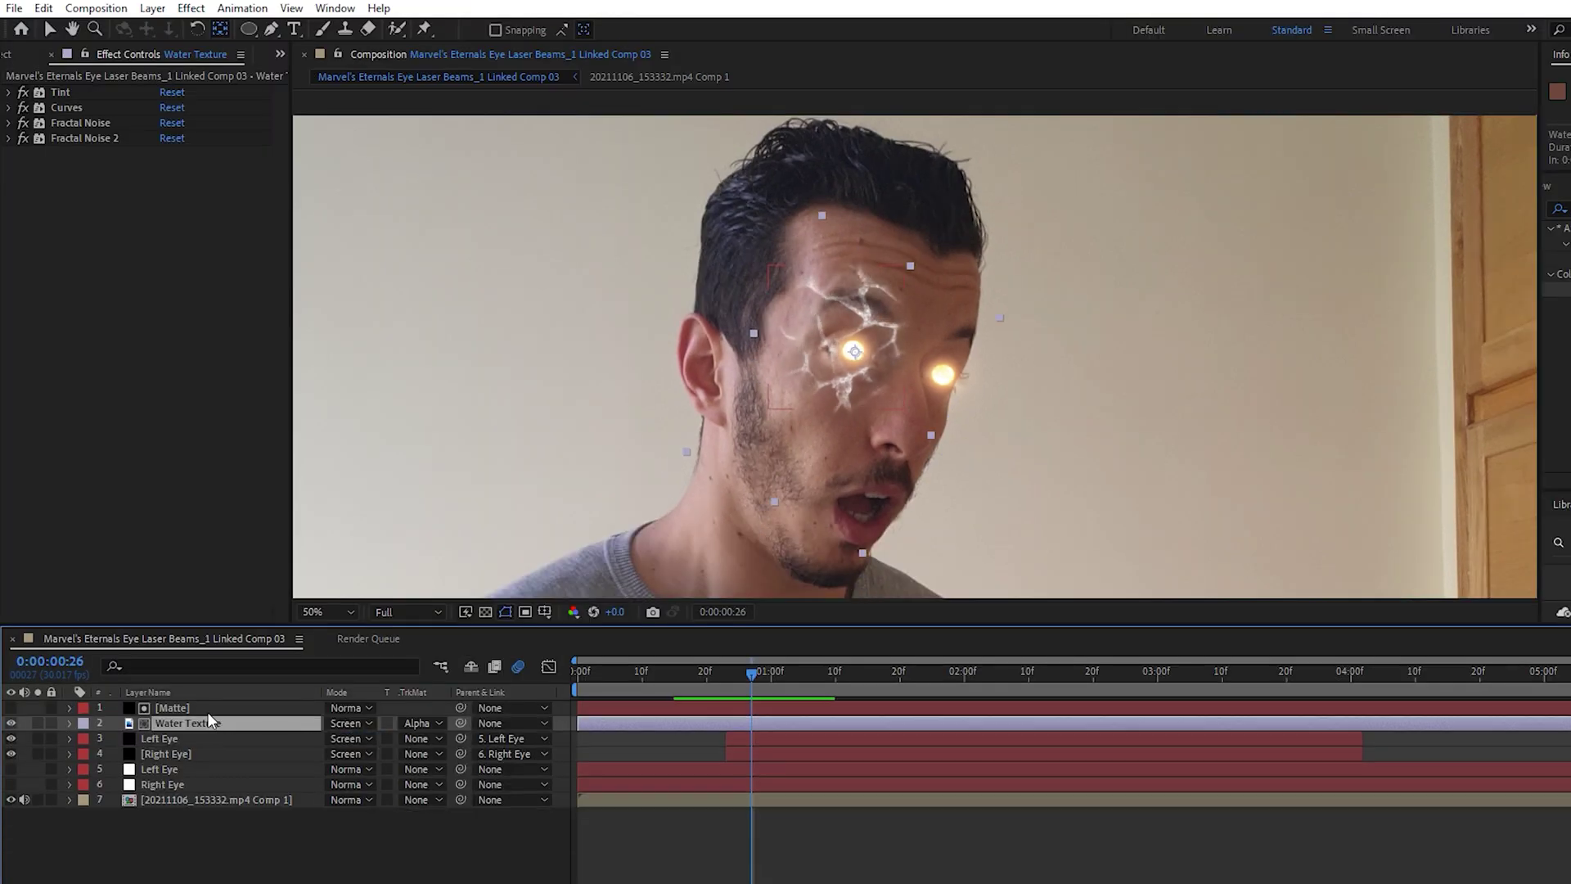
left_click(208, 709, "shift")
key("ctrl+d")
key("s")
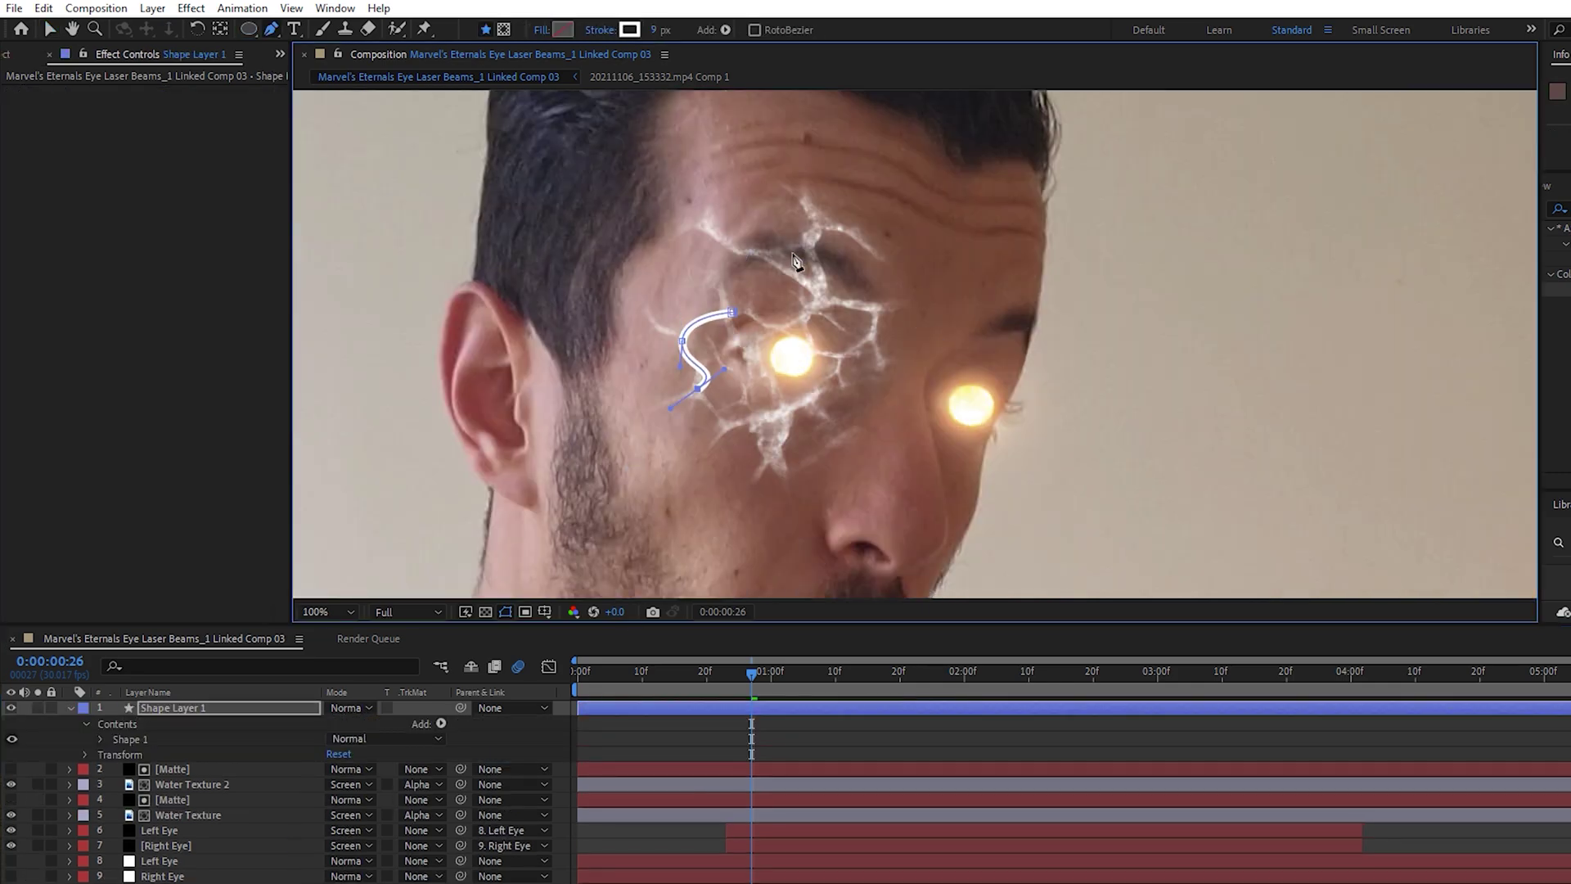
Draw S-curve streaks above and below the eye on an Overlay shape layer
left_click_drag(788, 212, 777, 209)
left_click_drag(765, 271, 798, 315)
left_click_drag(812, 385, 819, 393)
left_click_drag(828, 432, 791, 491)
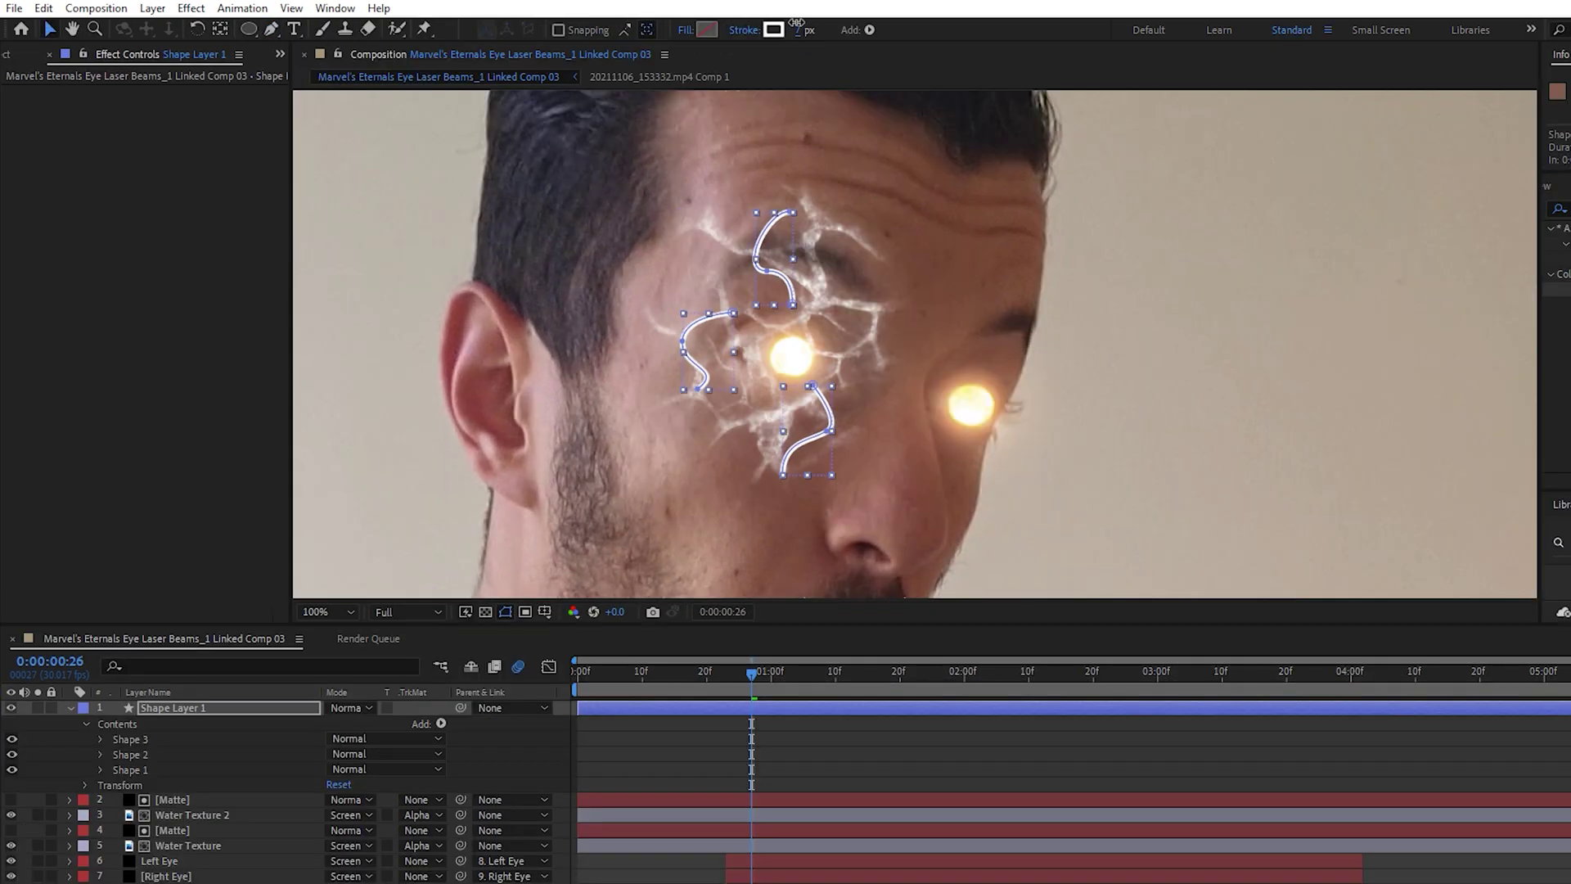
left_click(70, 707)
left_click(347, 708)
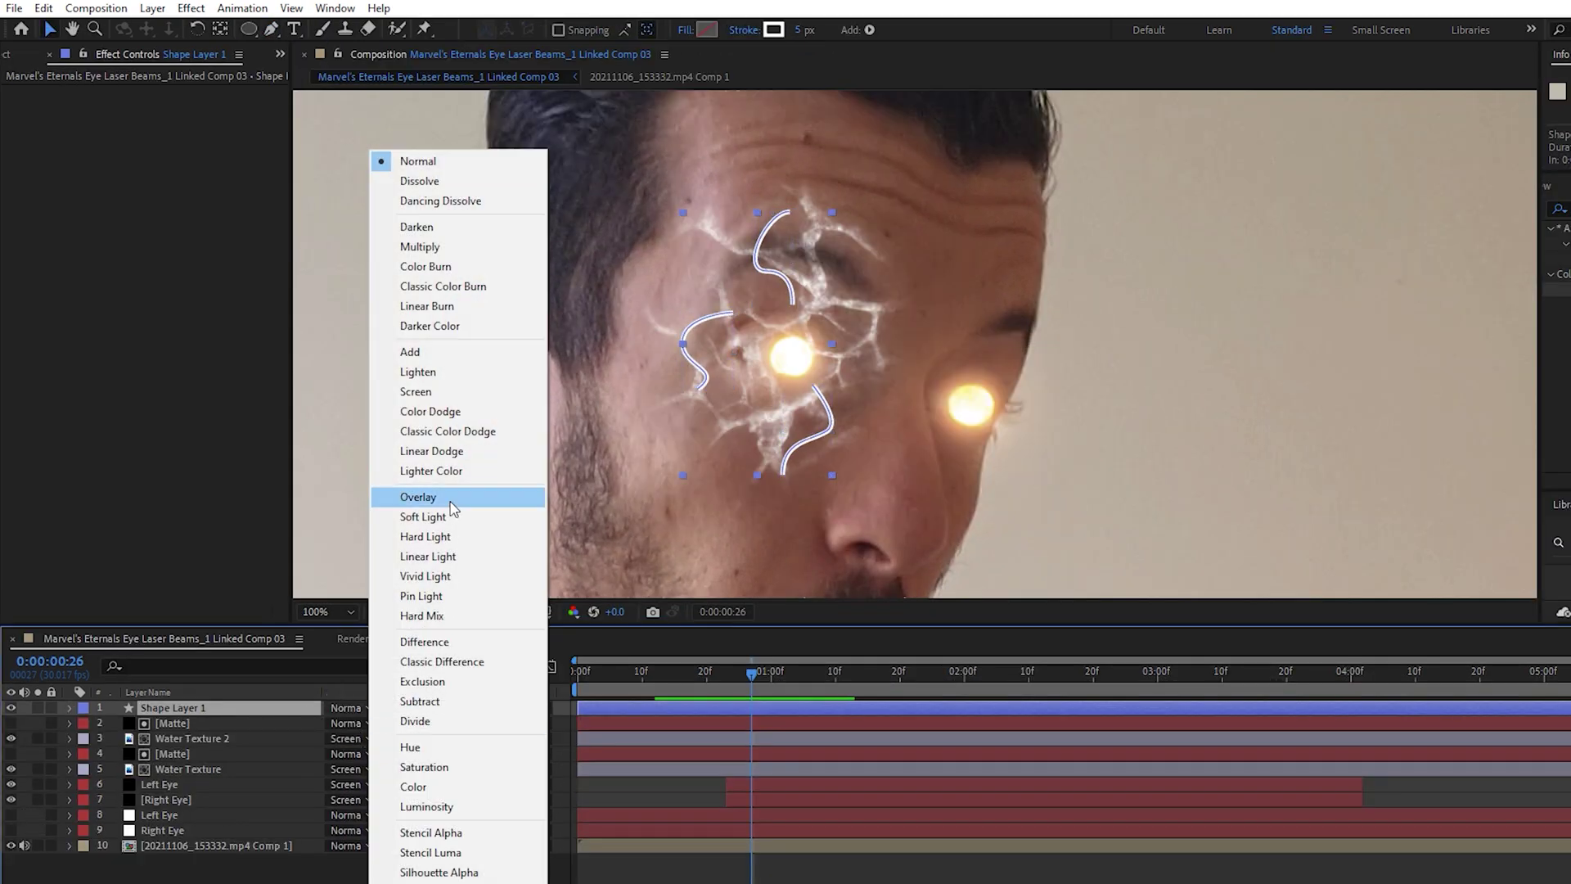
left_click(450, 501)
Apply Fast Box Blur to the S-curve streak shape layer
left_click(200, 738)
left_click(98, 124)
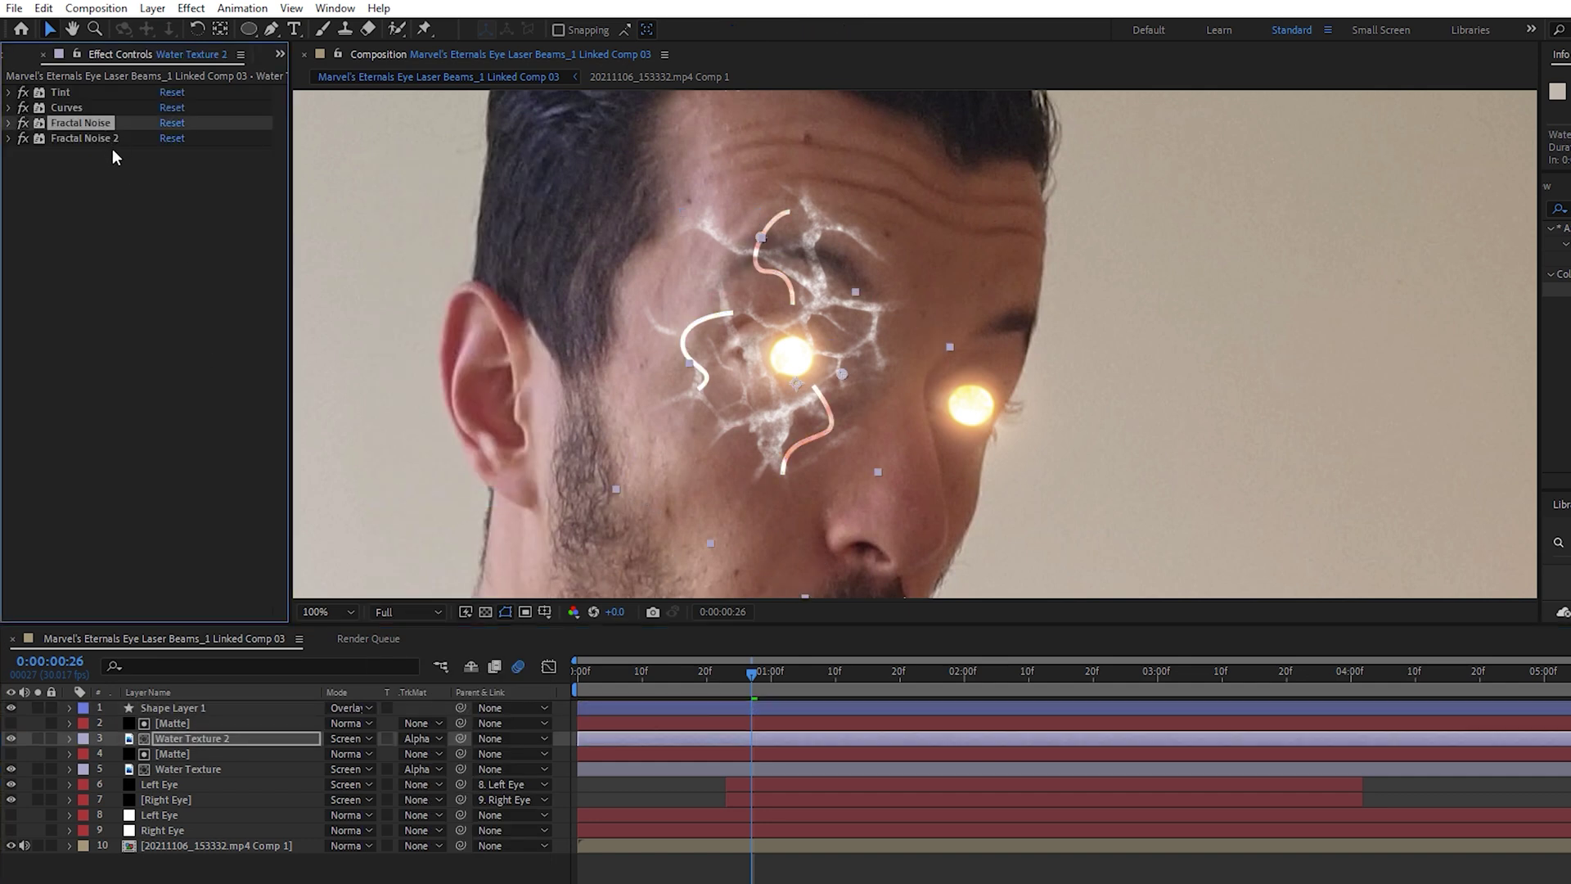
left_click(172, 707)
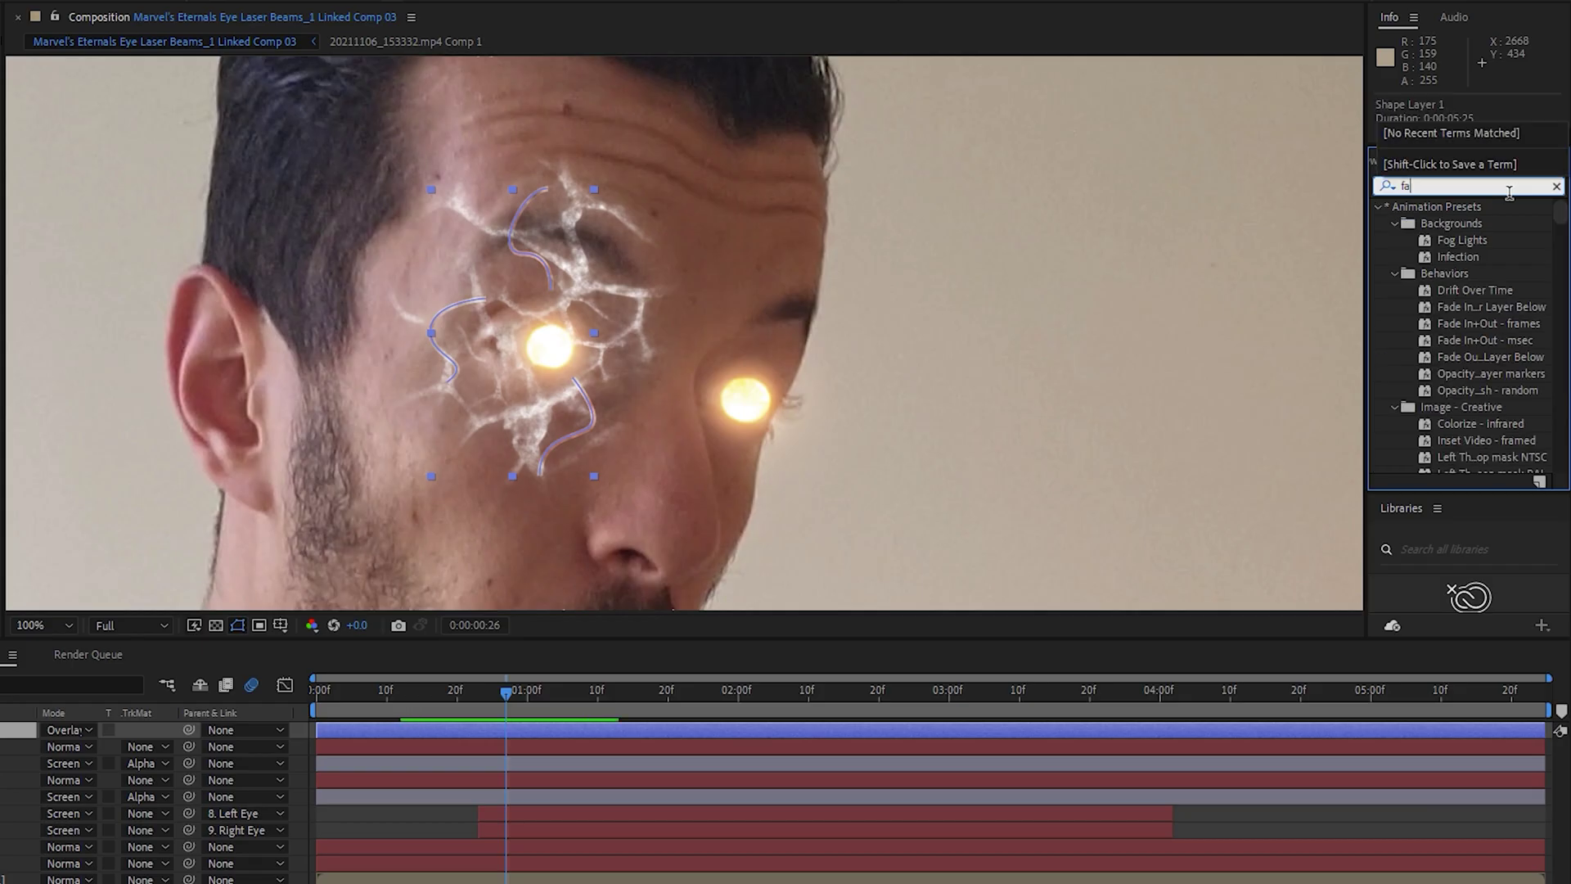
type("fas")
double_click(1471, 307)
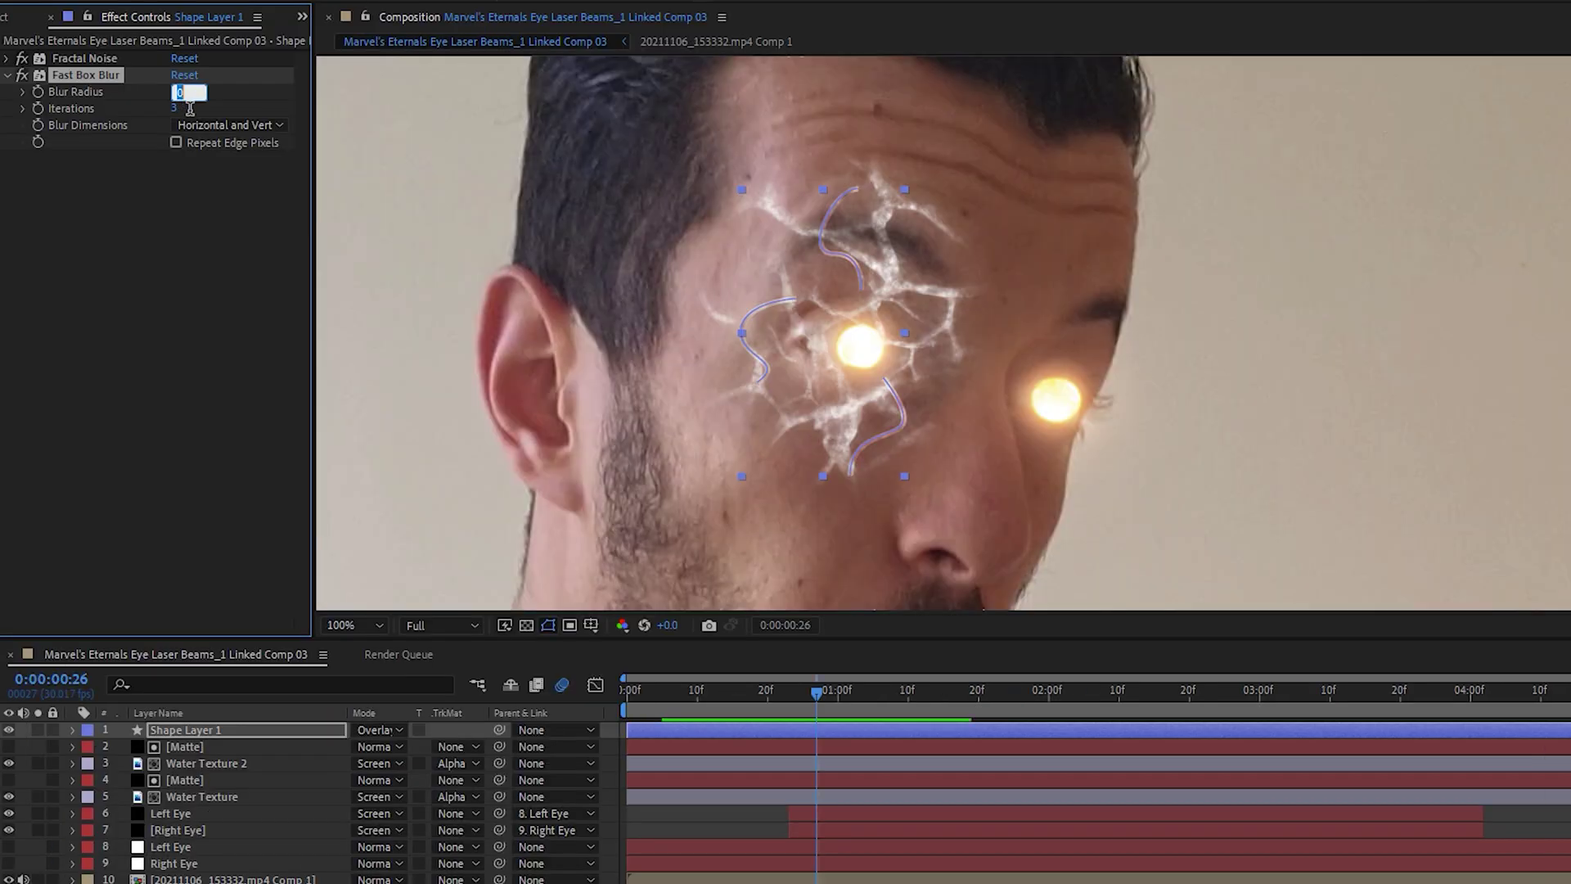
Pre-compose the five crack texture layers together
left_click(215, 795, "shift")
right_click(214, 796)
left_click(270, 645)
Name the precomp Skin Texture and set its blending mode to Screen
type("Skin Texture")
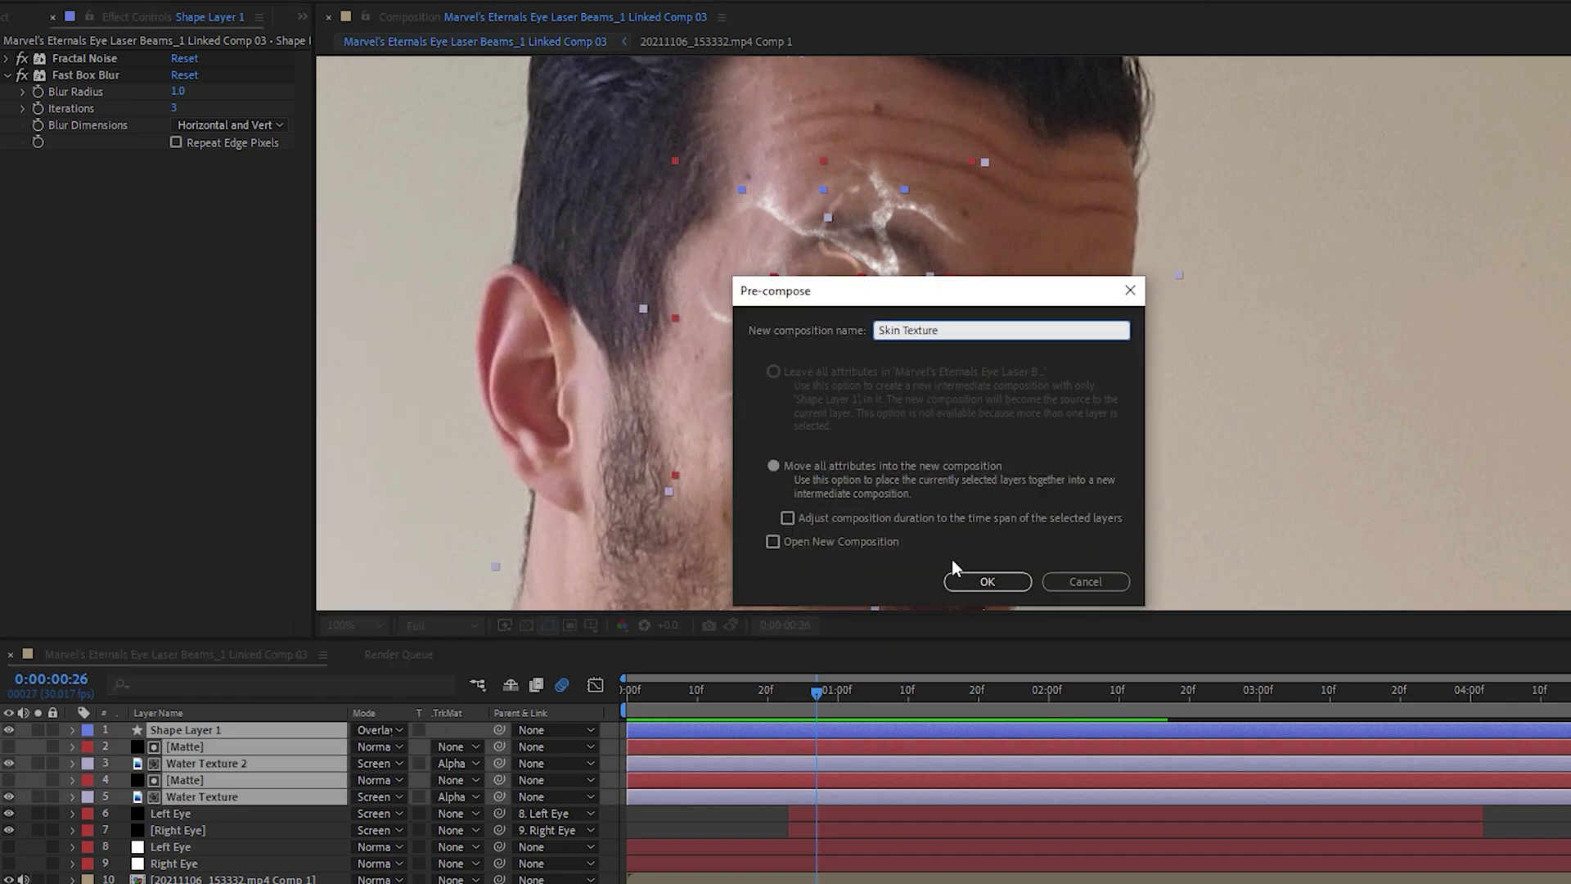
left_click(957, 575)
left_click(376, 730)
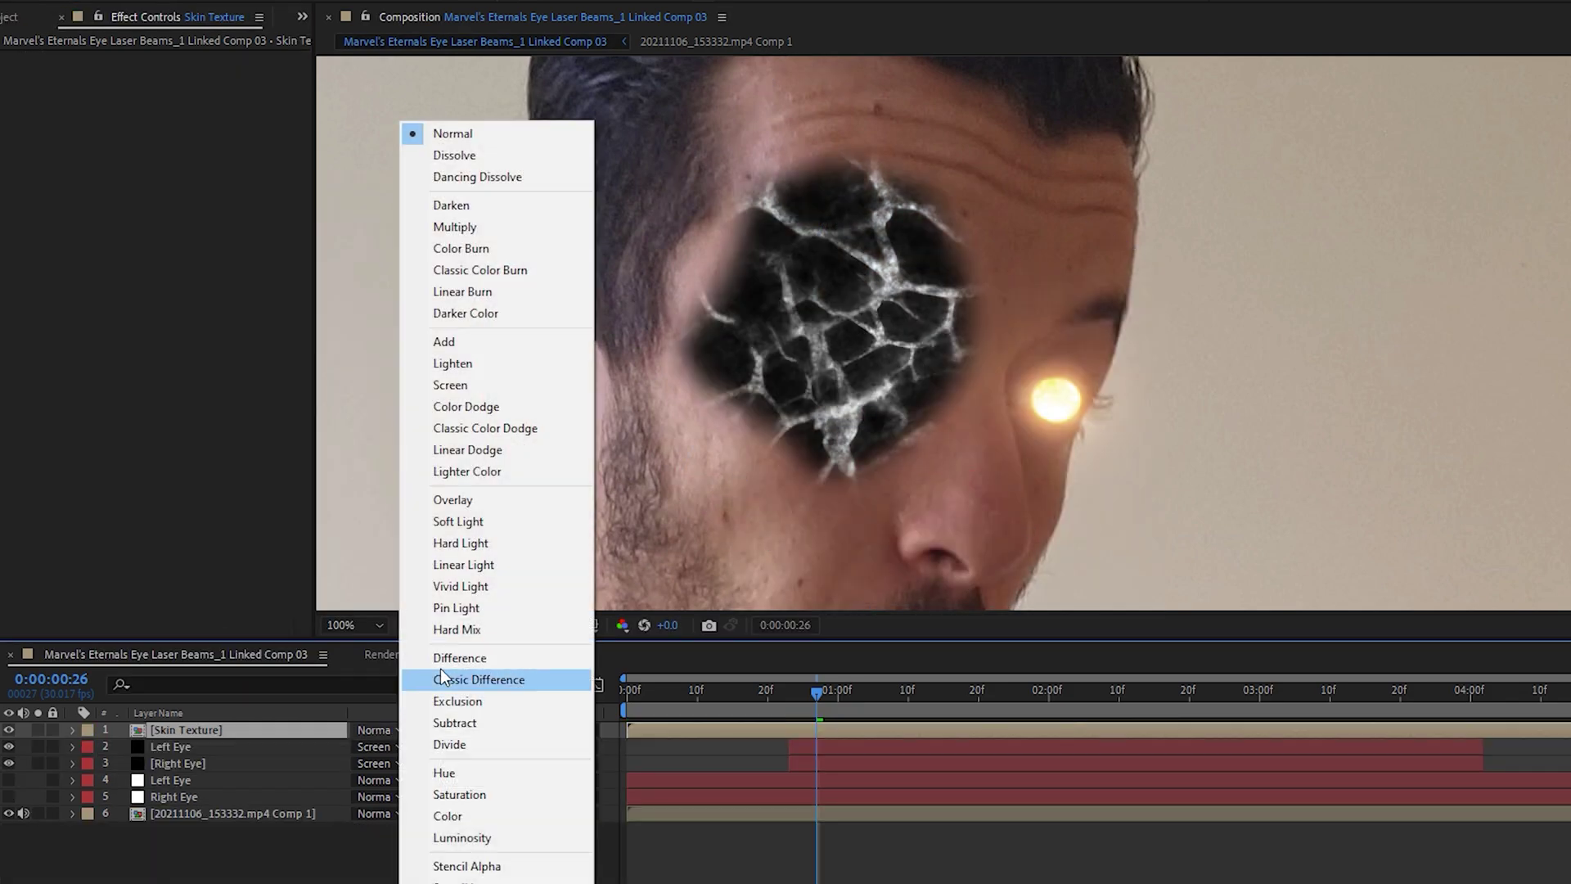
left_click(470, 383)
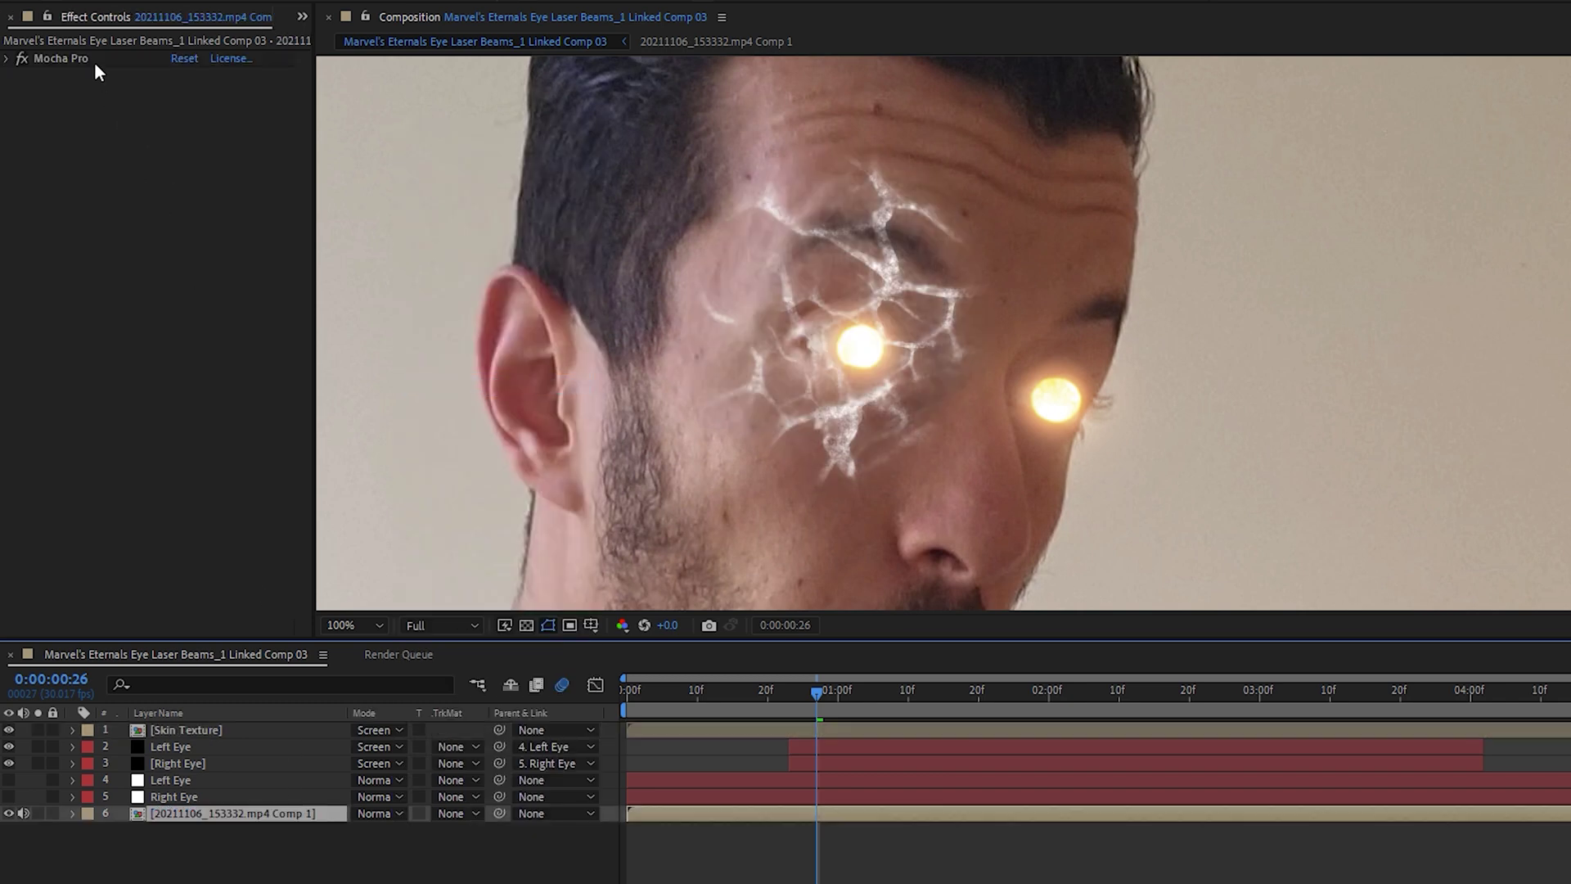
Apply Mocha Pro with the Stabilize: Warp module at High warp quality
left_click(177, 480)
key("ctrl+alt+shift+e")
left_click(24, 168)
left_click(235, 202)
left_click(260, 374)
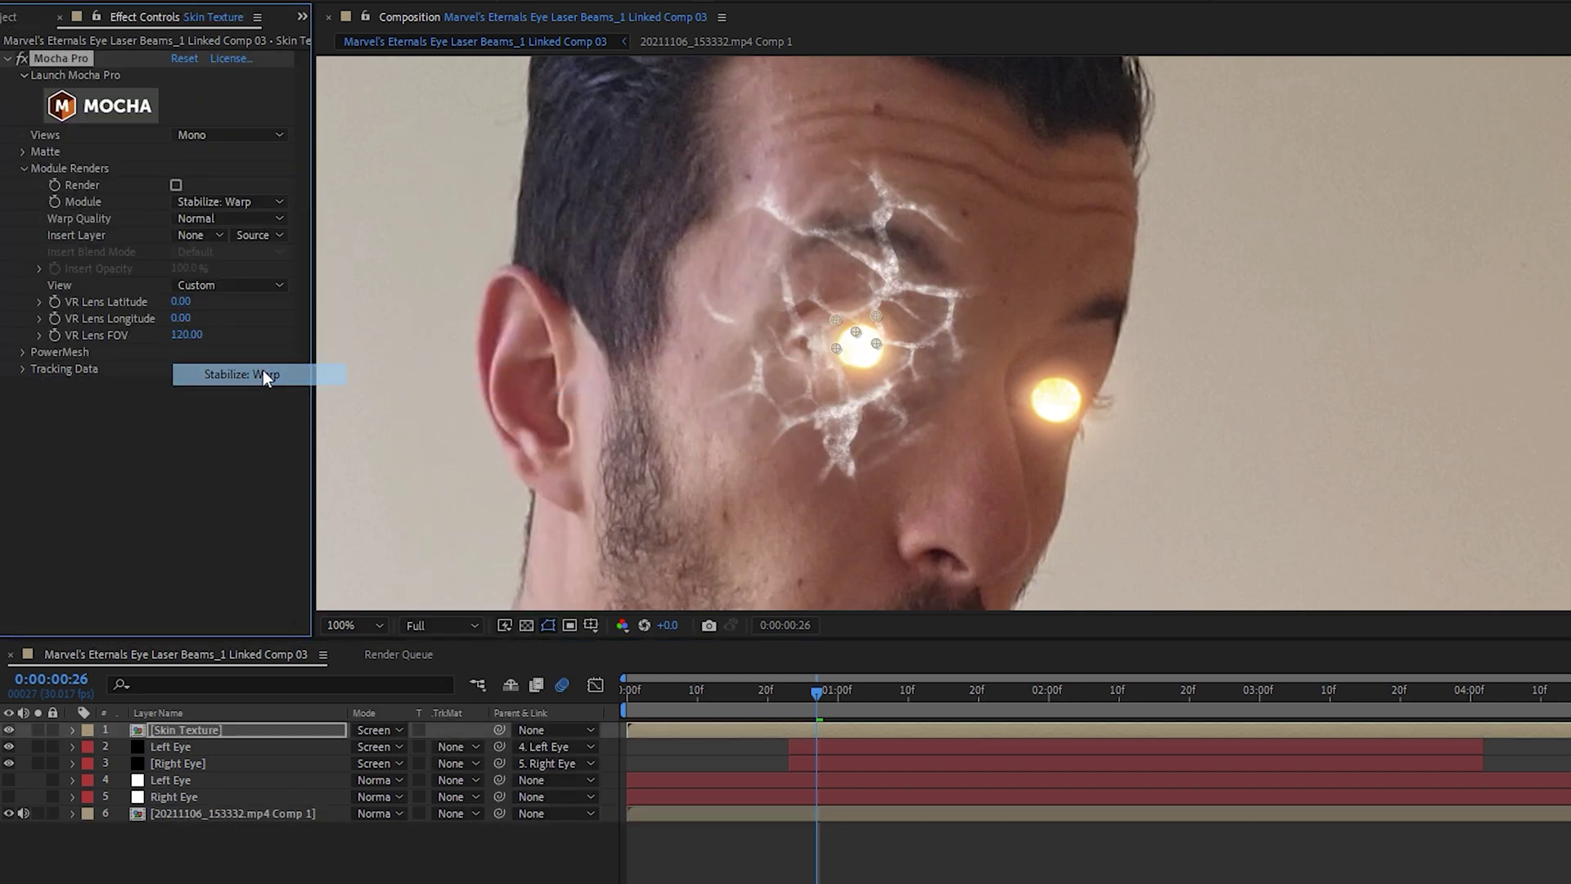
left_click(206, 219)
left_click(227, 282)
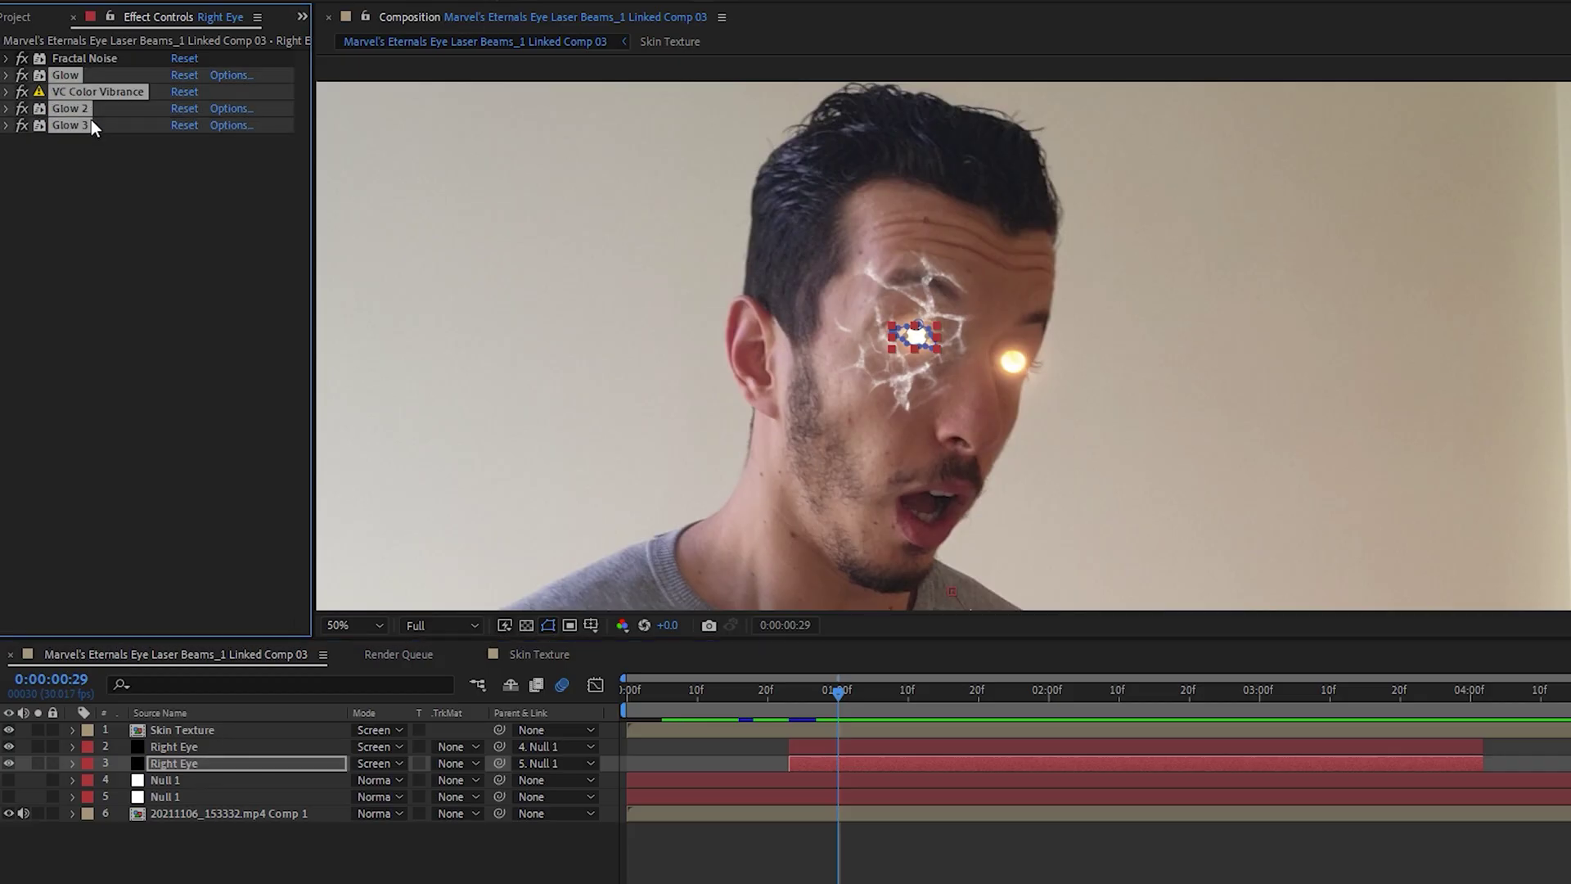
Raise Glow 2 threshold, tighten its radius and lower VC Color Vibrance gamma
left_click(182, 730)
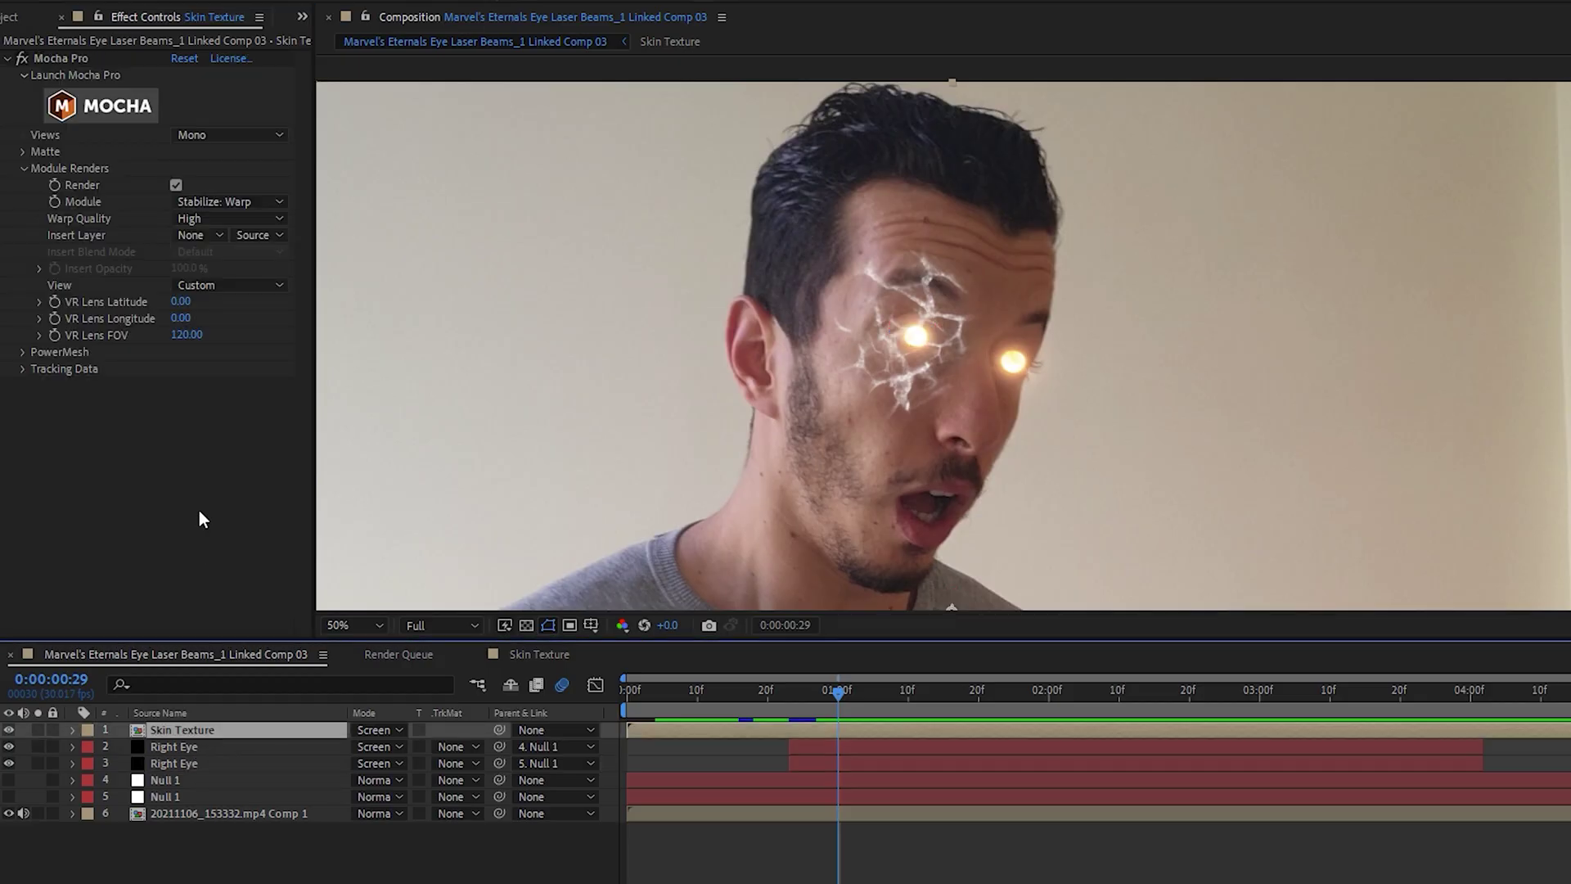
left_click(8, 59)
left_click(8, 108)
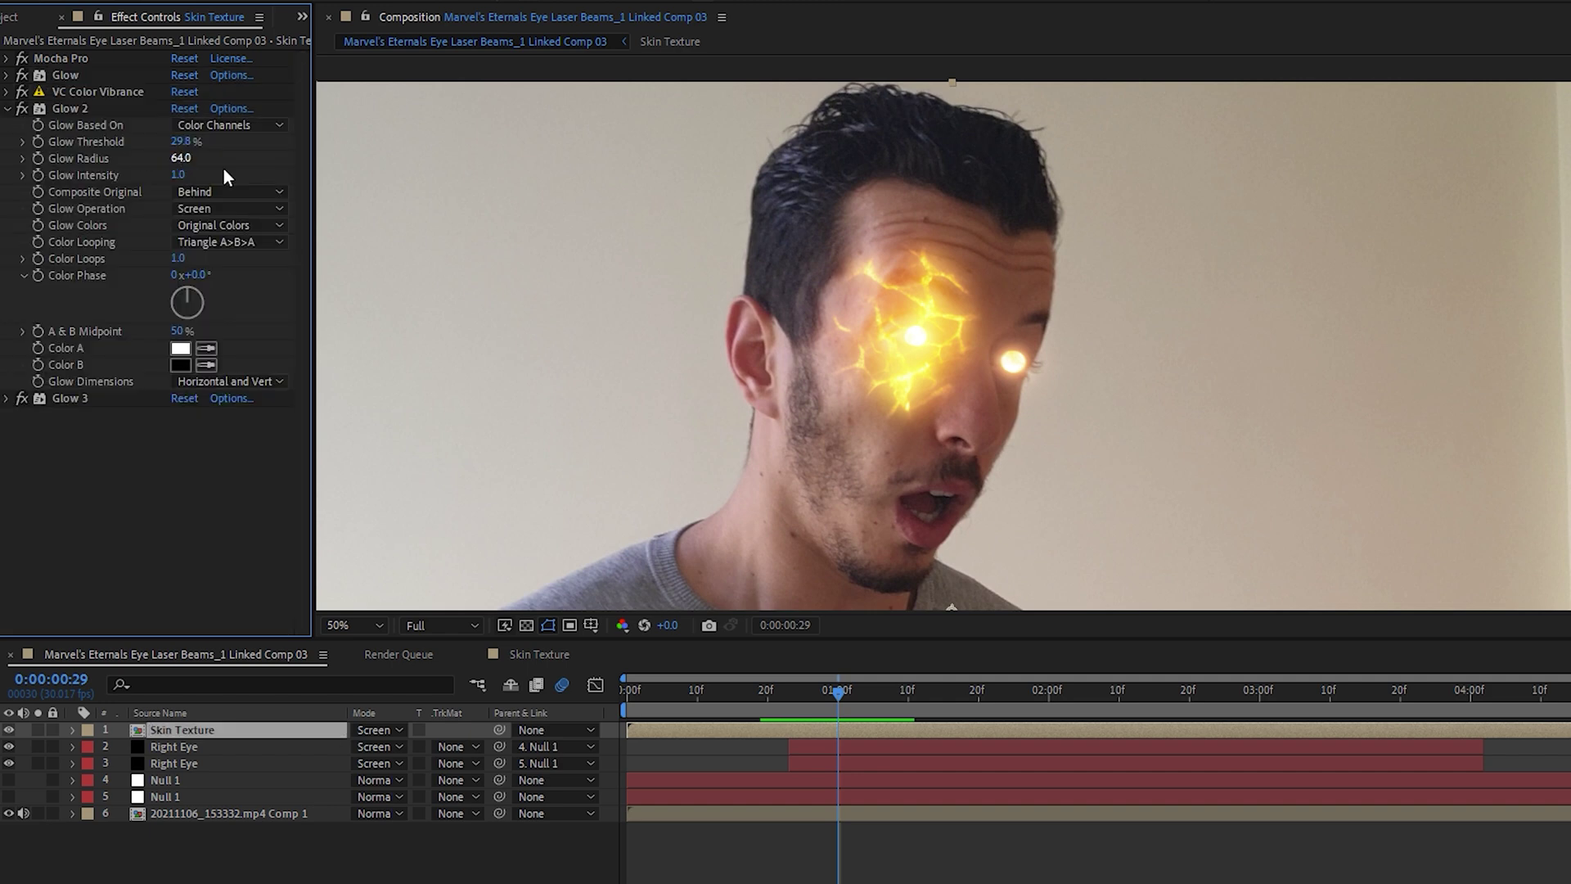
mouse_move(180, 142)
left_mouse_down()
mouse_move(205, 142)
mouse_move(167, 159)
left_mouse_up()
left_click(8, 108)
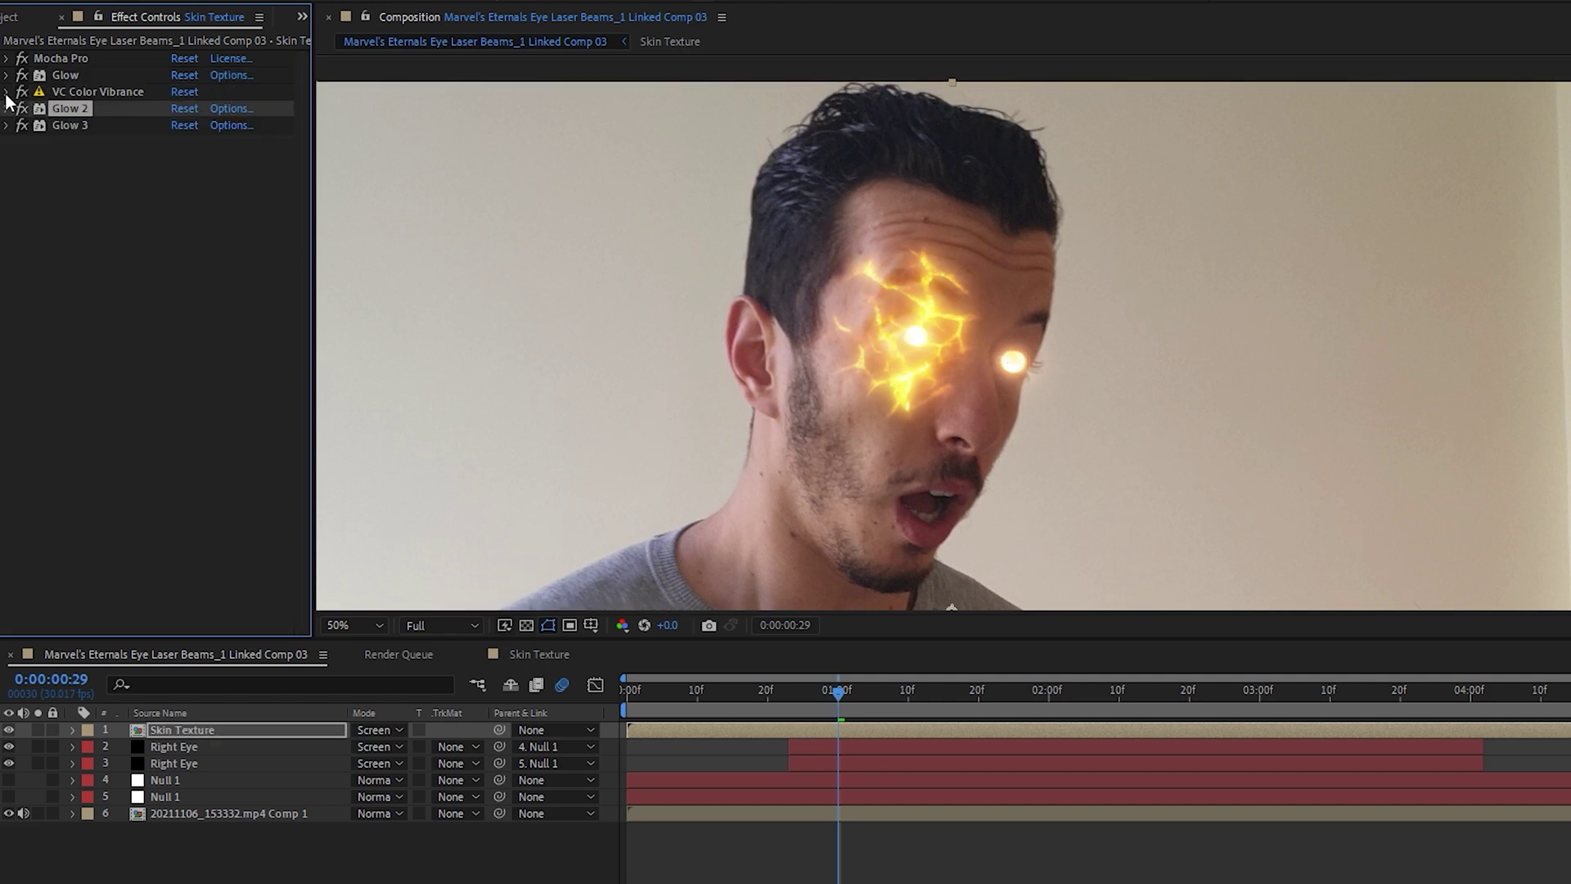
left_click_drag(190, 185, 168, 182)
left_click(8, 92)
left_click(8, 125)
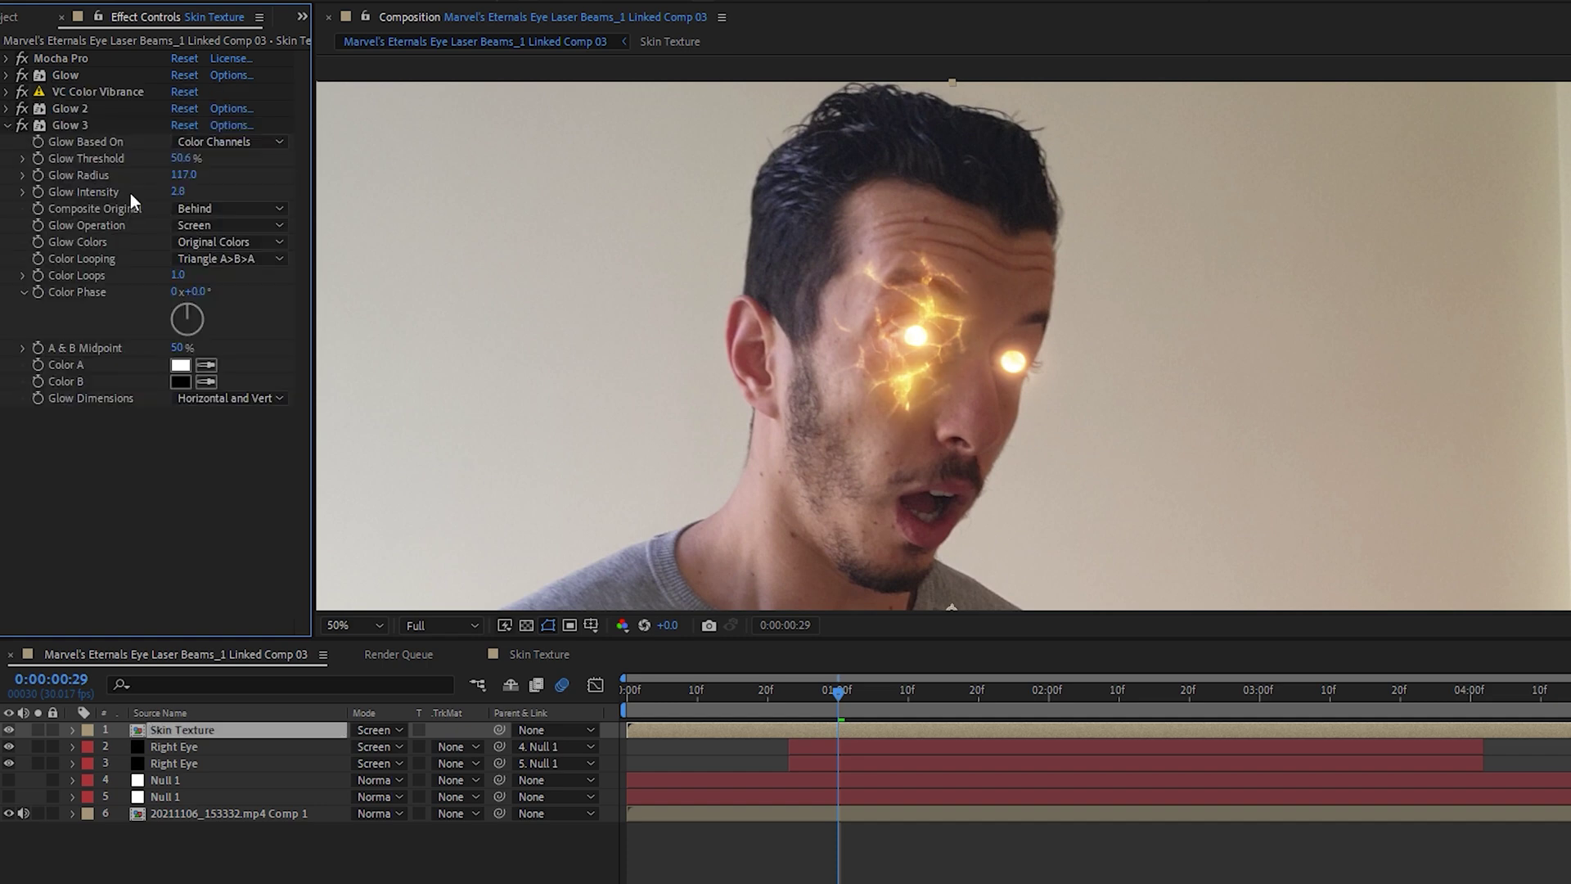
left_click(8, 125)
left_click(8, 74)
left_click(65, 75)
Add Fast Box Blur and keyframe a dip to 50% opacity and blur radius 5 at frame 21
left_click(8, 74)
type("fa")
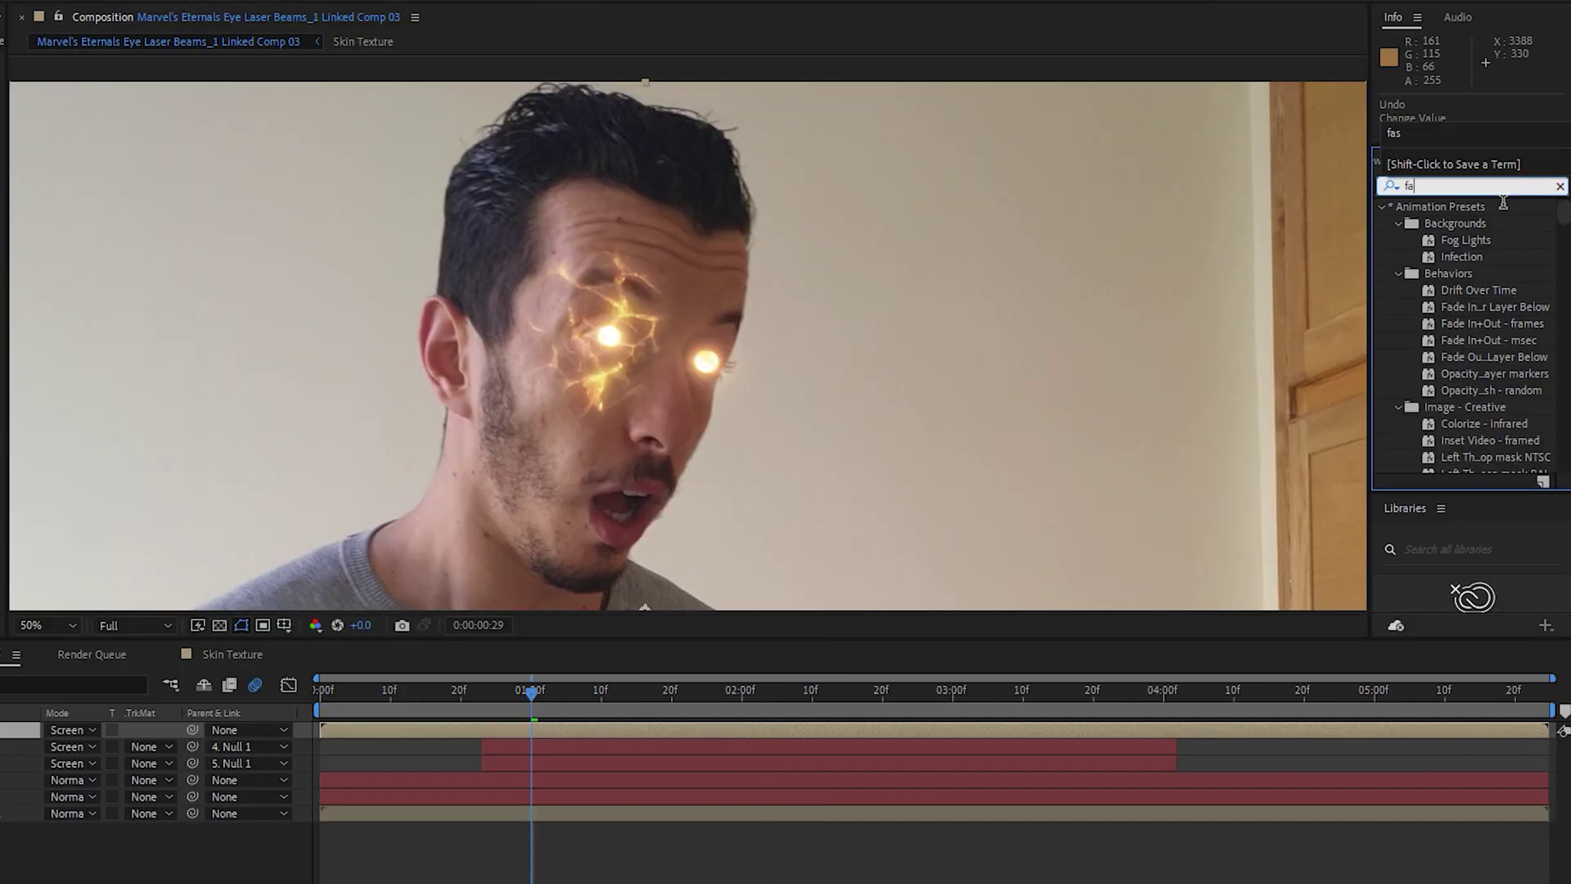
type("st")
left_click_drag(1449, 305, 439, 273)
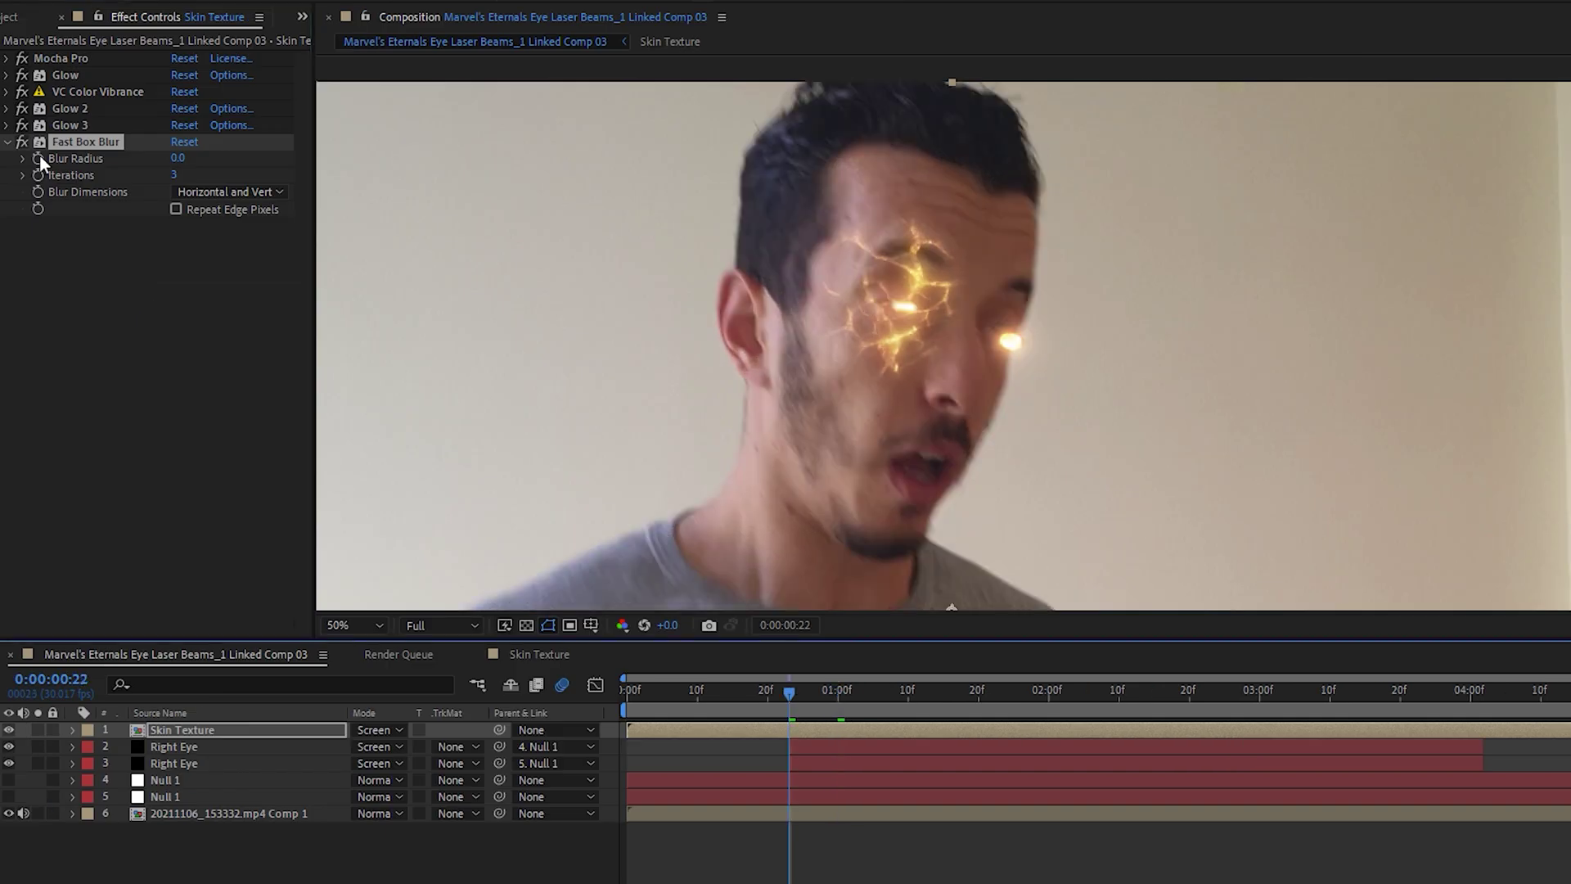
key("t")
left_click(122, 747)
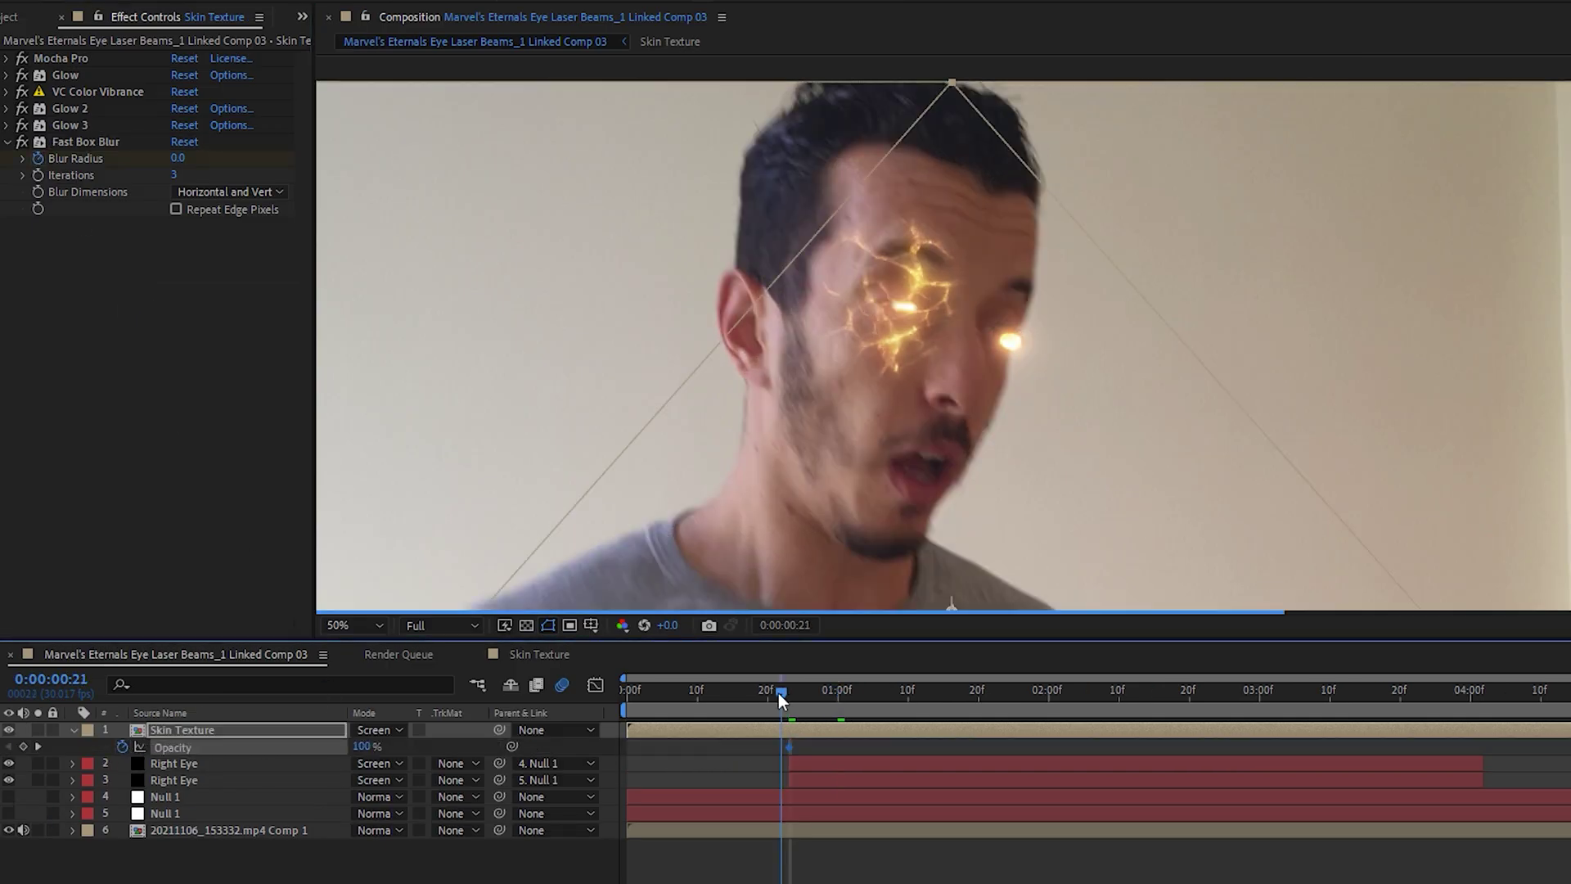
left_click(779, 694)
left_click_drag(361, 746, 281, 747)
left_click_drag(178, 158, 183, 169)
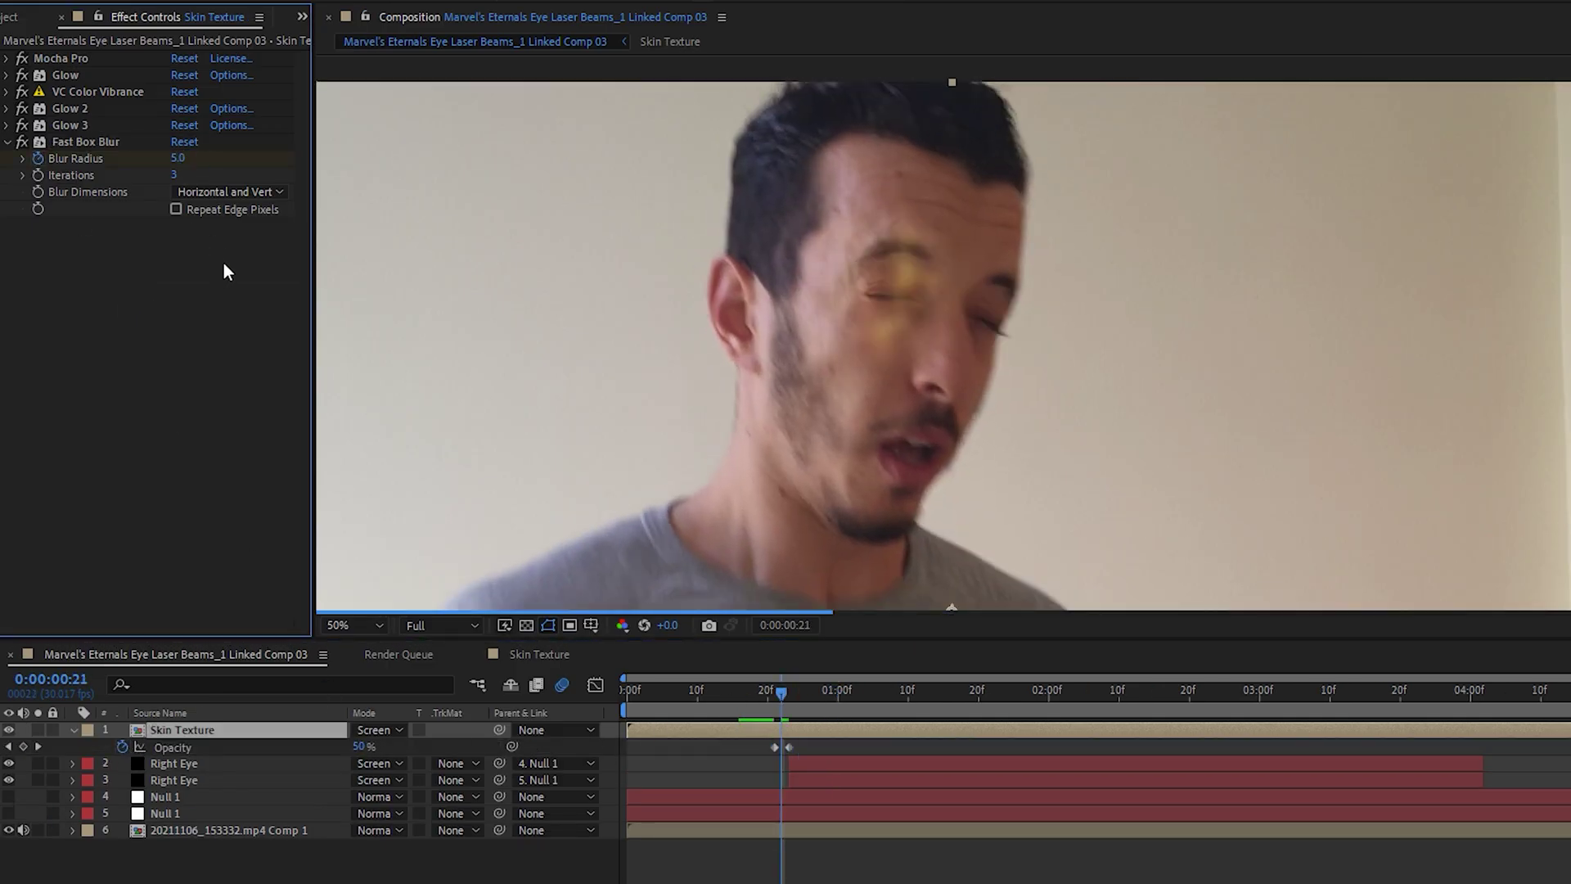
key("Page_Down")
left_click(178, 158)
type("3")
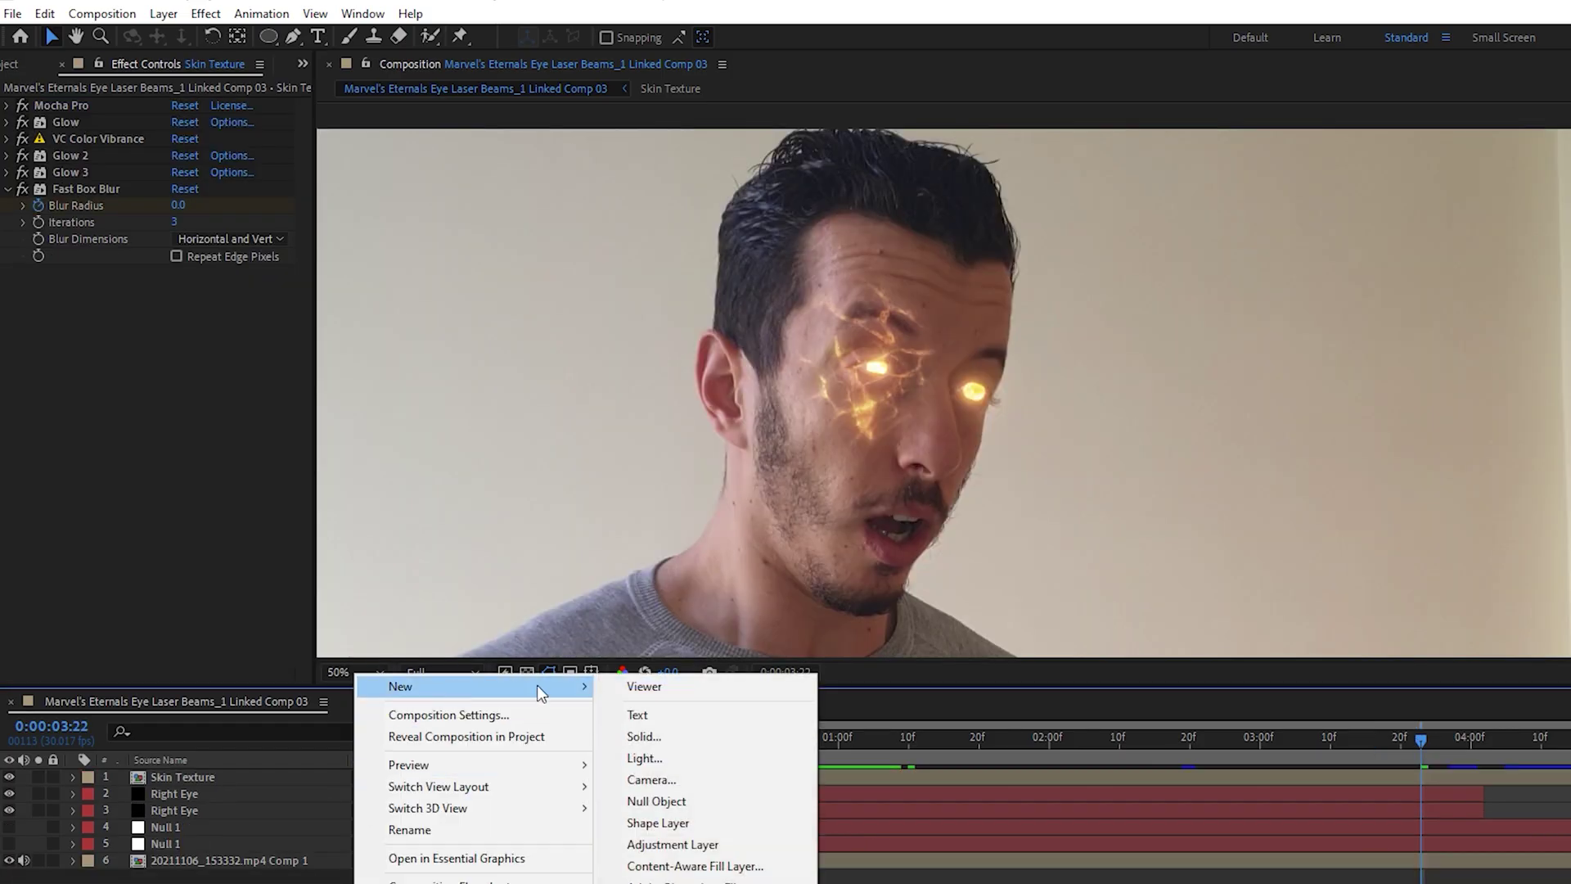
Create a black 16:9 solid named Beam
left_click(683, 738)
left_click(942, 414)
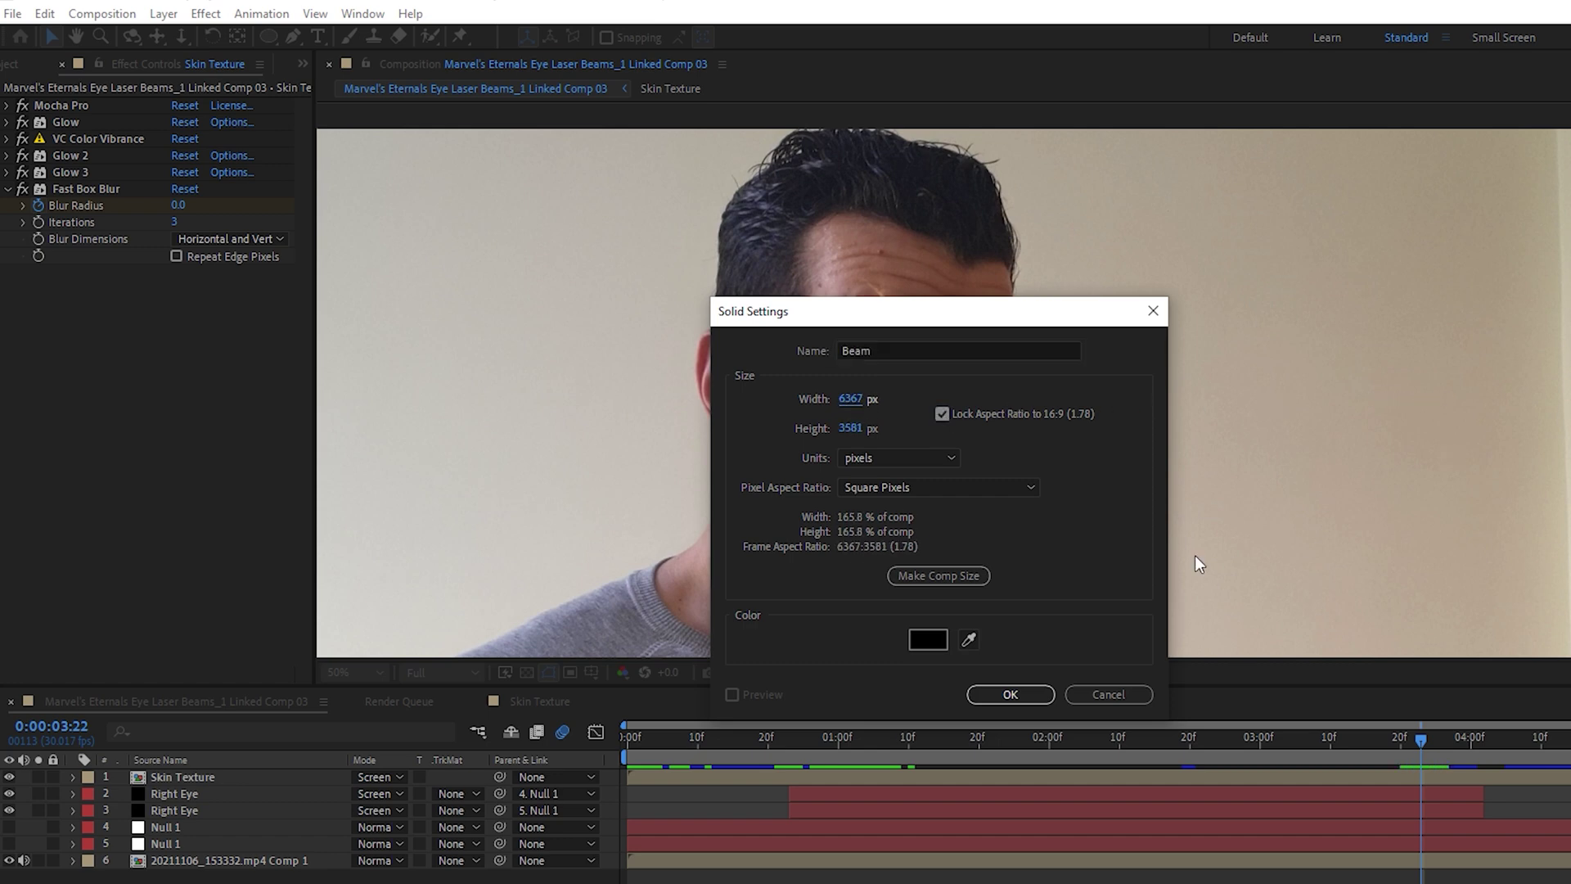
left_click(1026, 694)
scroll(980, 513, "down", 2)
scroll(977, 505, "down", 2)
Apply Saber to the Beam layer, set it to Screen and parent it to Right Eye
left_click(206, 14)
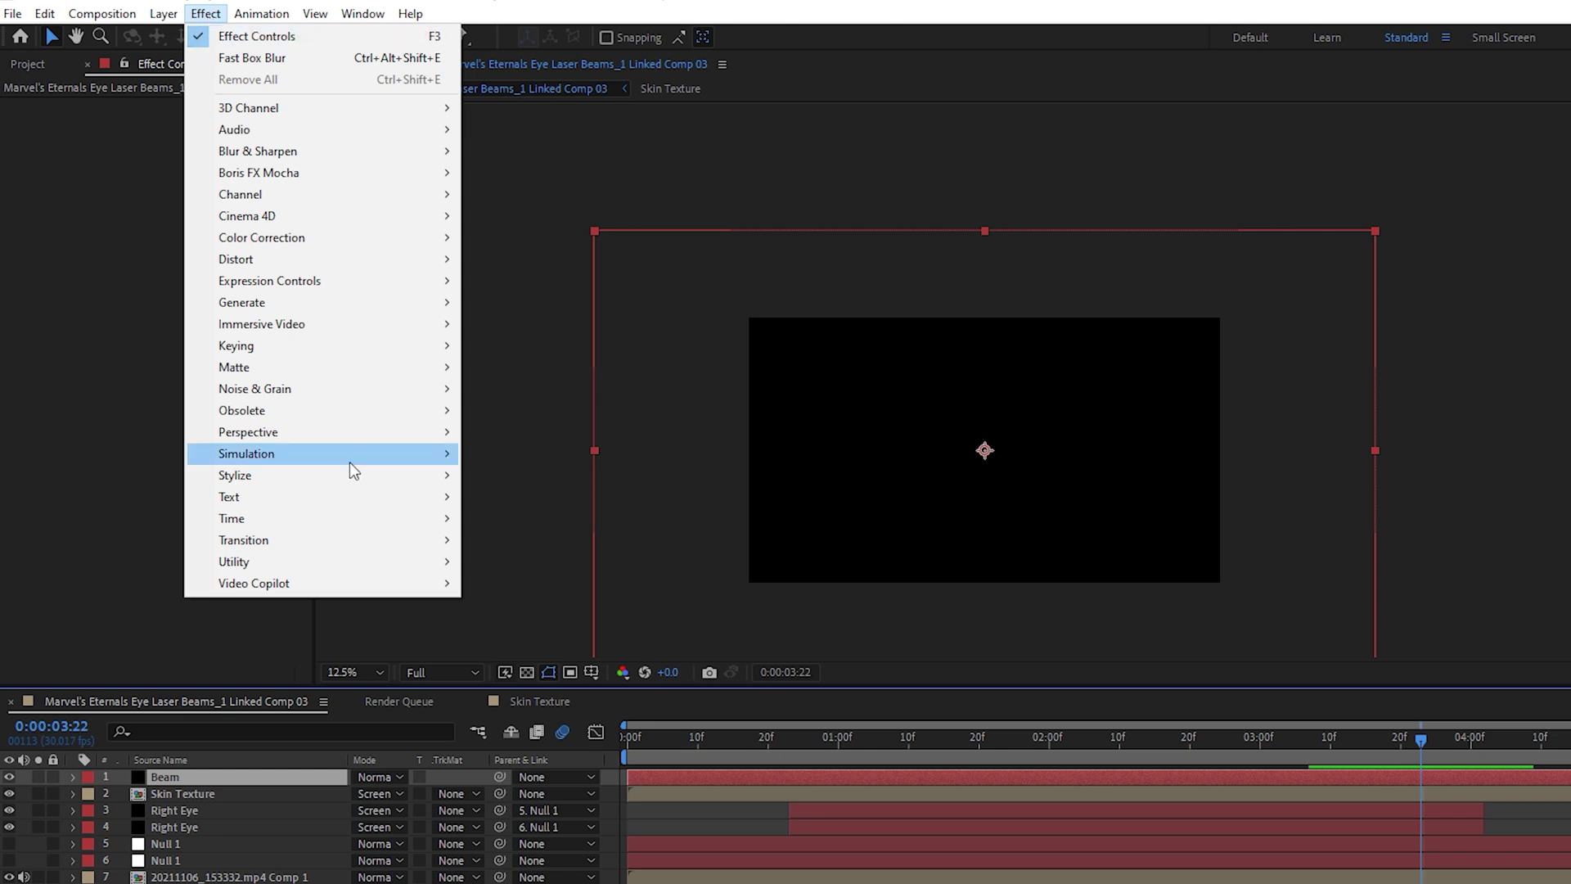
mouse_move(254, 583)
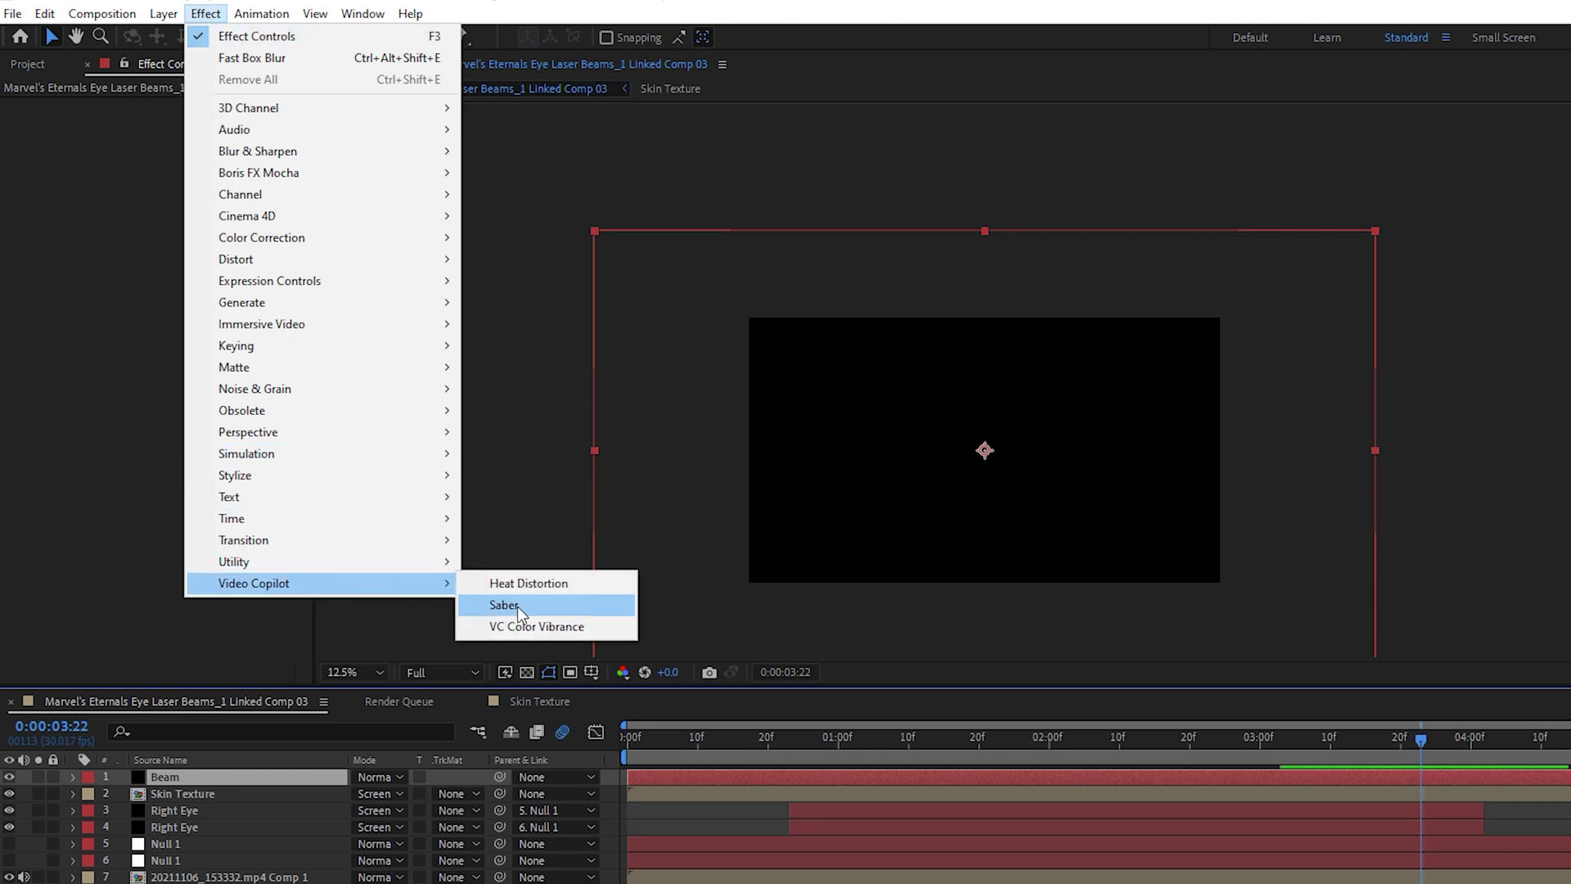
left_click(517, 605)
left_click(378, 776)
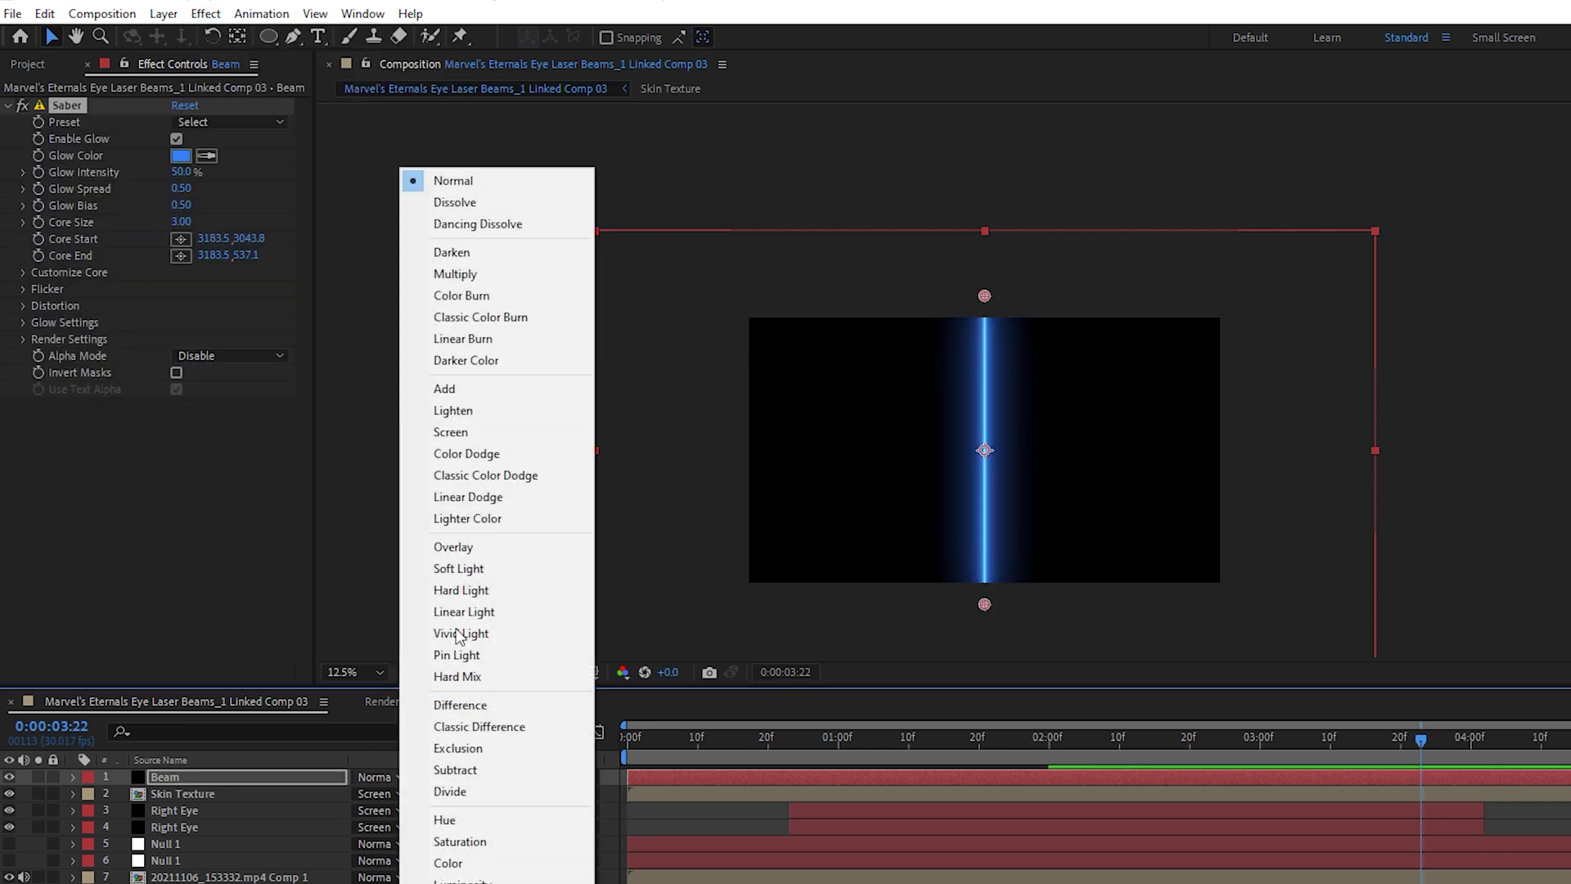
left_click(454, 426)
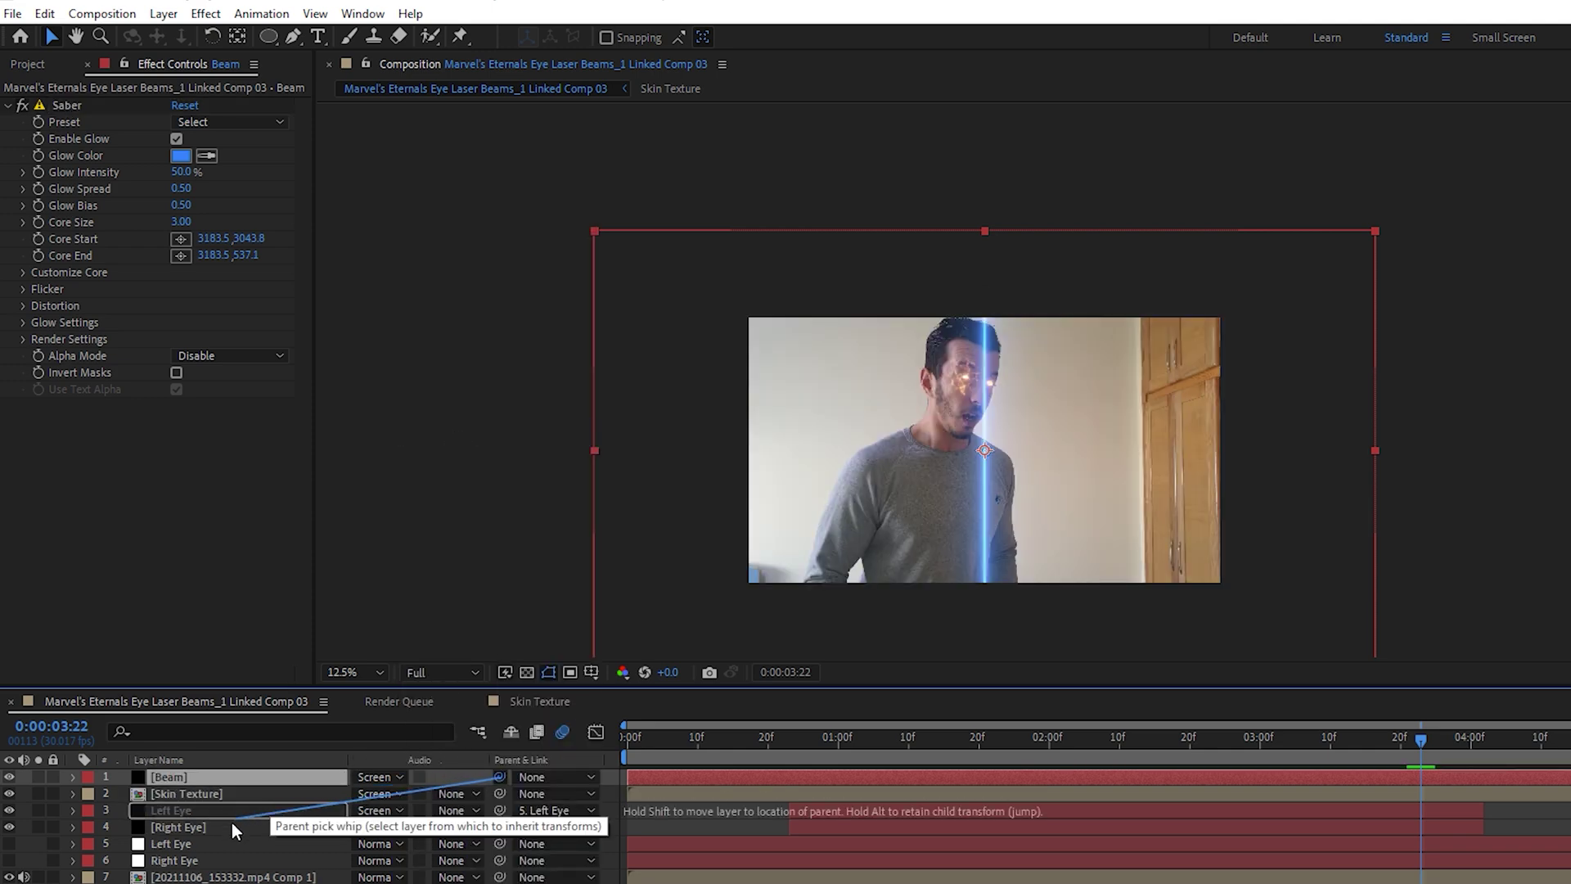
left_click_drag(316, 793, 229, 826)
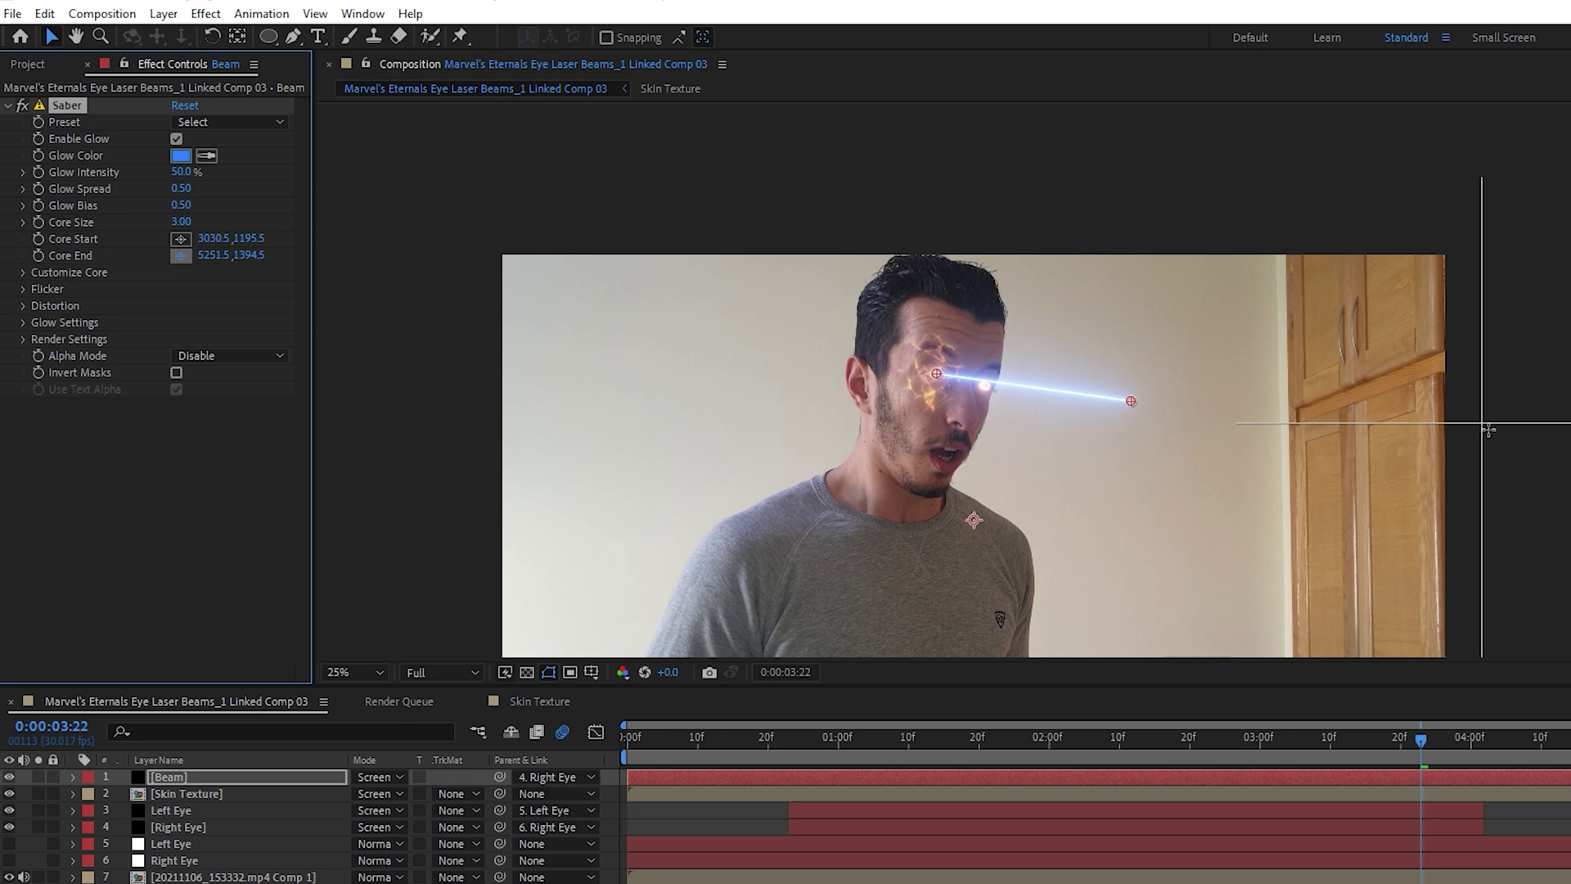
Point the beam's end to the right, apply the Fire preset and set Glow Intensity to 32%
left_click(1486, 426)
left_click(214, 121)
left_click(271, 210)
left_click(181, 156)
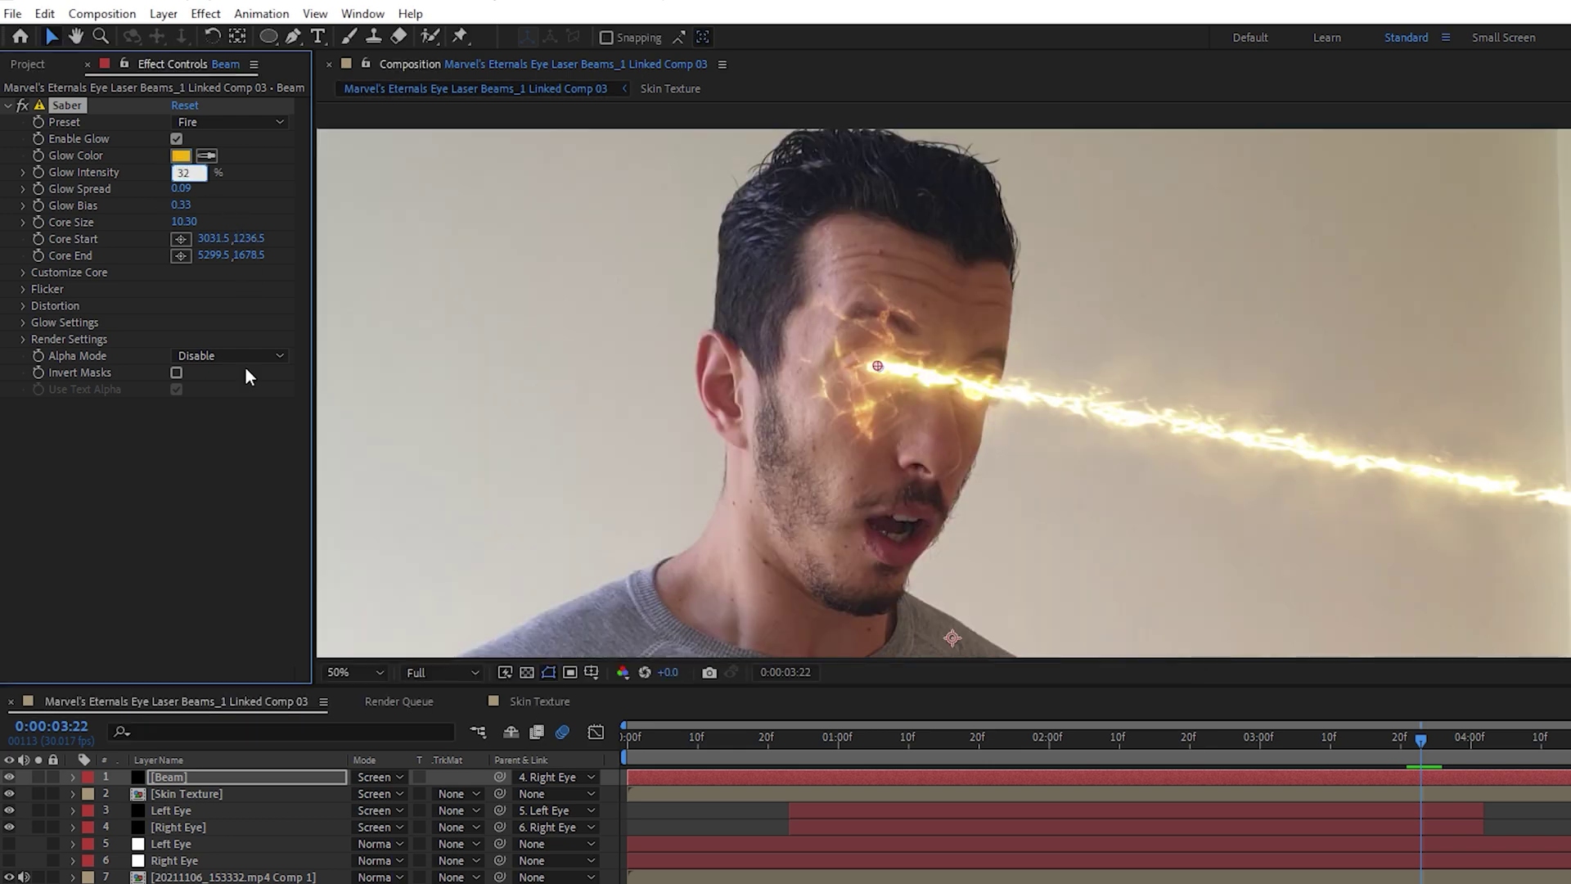
left_click(243, 470)
left_click(24, 272)
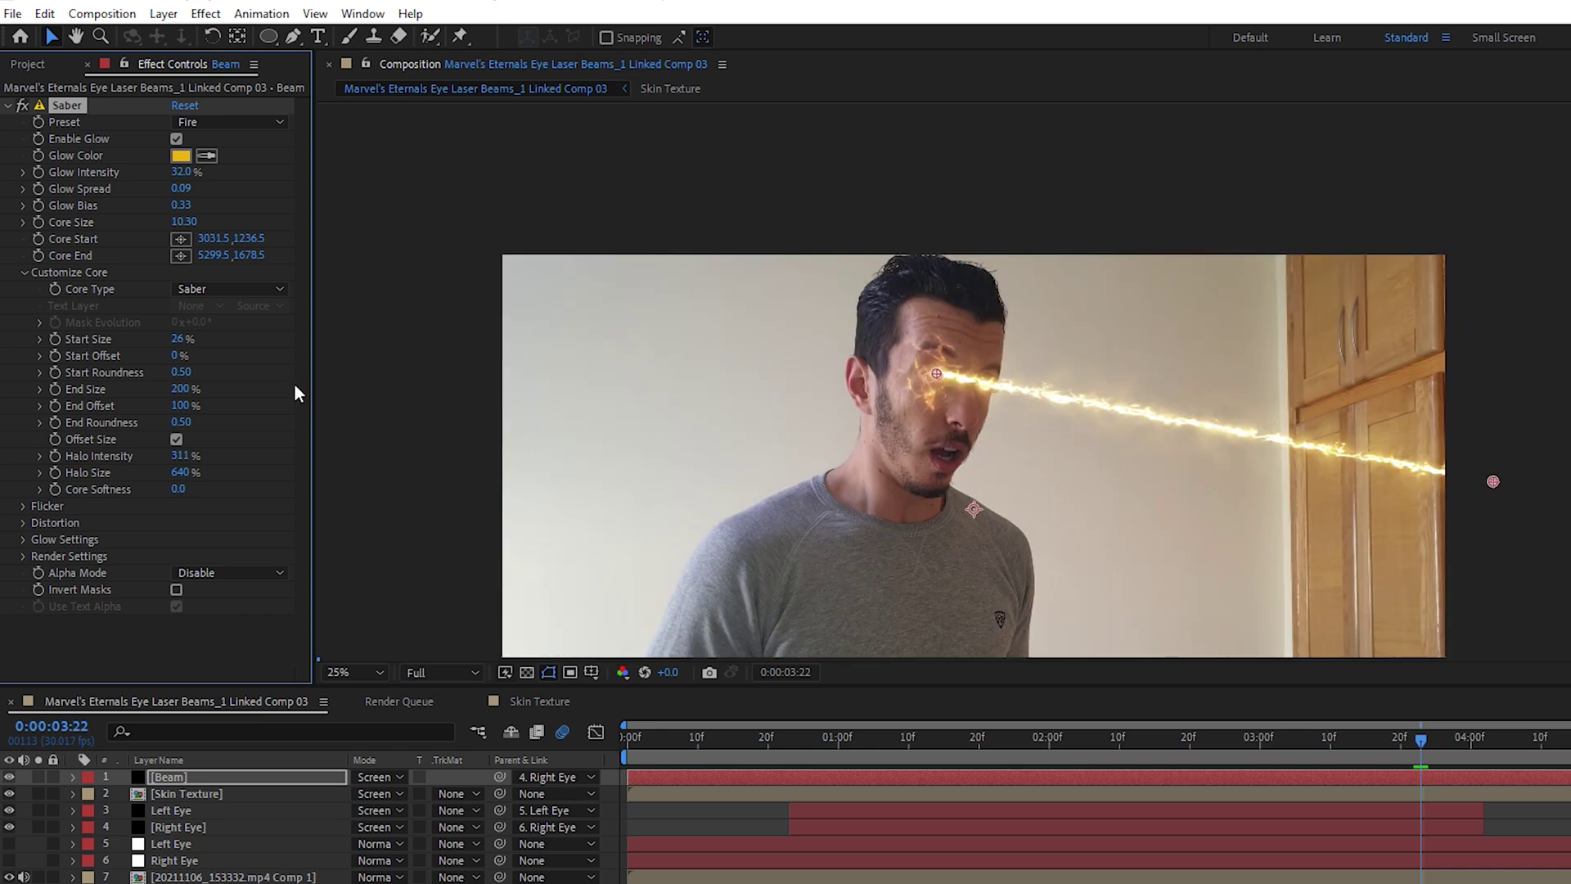
left_click(25, 272)
Set glow distortion to 38, core noise scale to 228, faster wind and noise, motion blur 0.10
left_click(23, 306)
left_click(42, 322)
left_click_drag(120, 339, 110, 338)
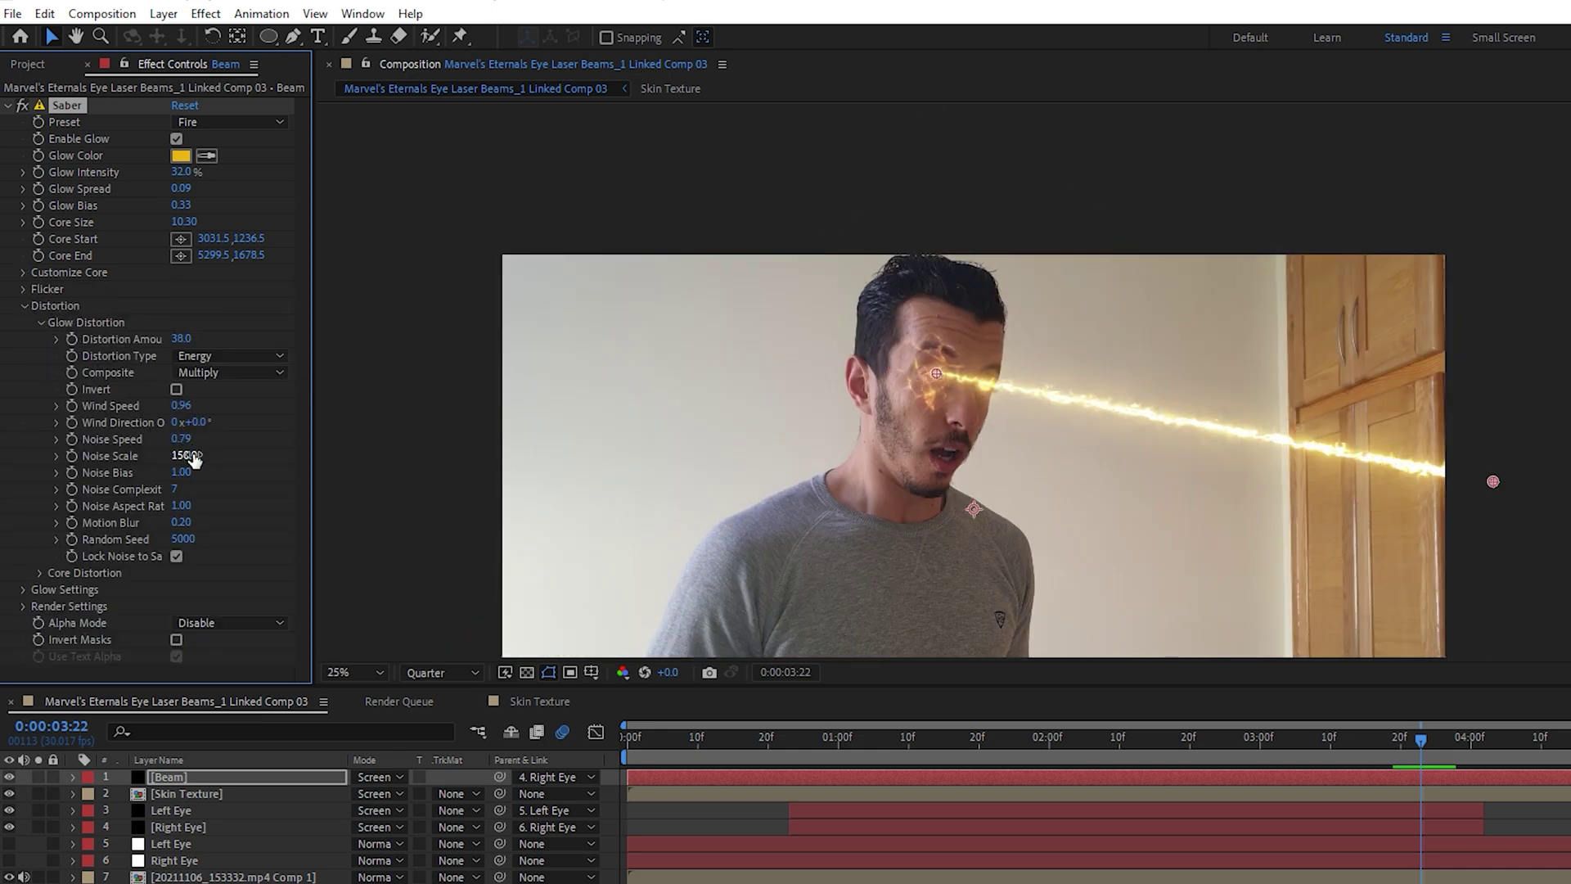
left_click_drag(193, 459, 252, 458)
left_click(38, 322)
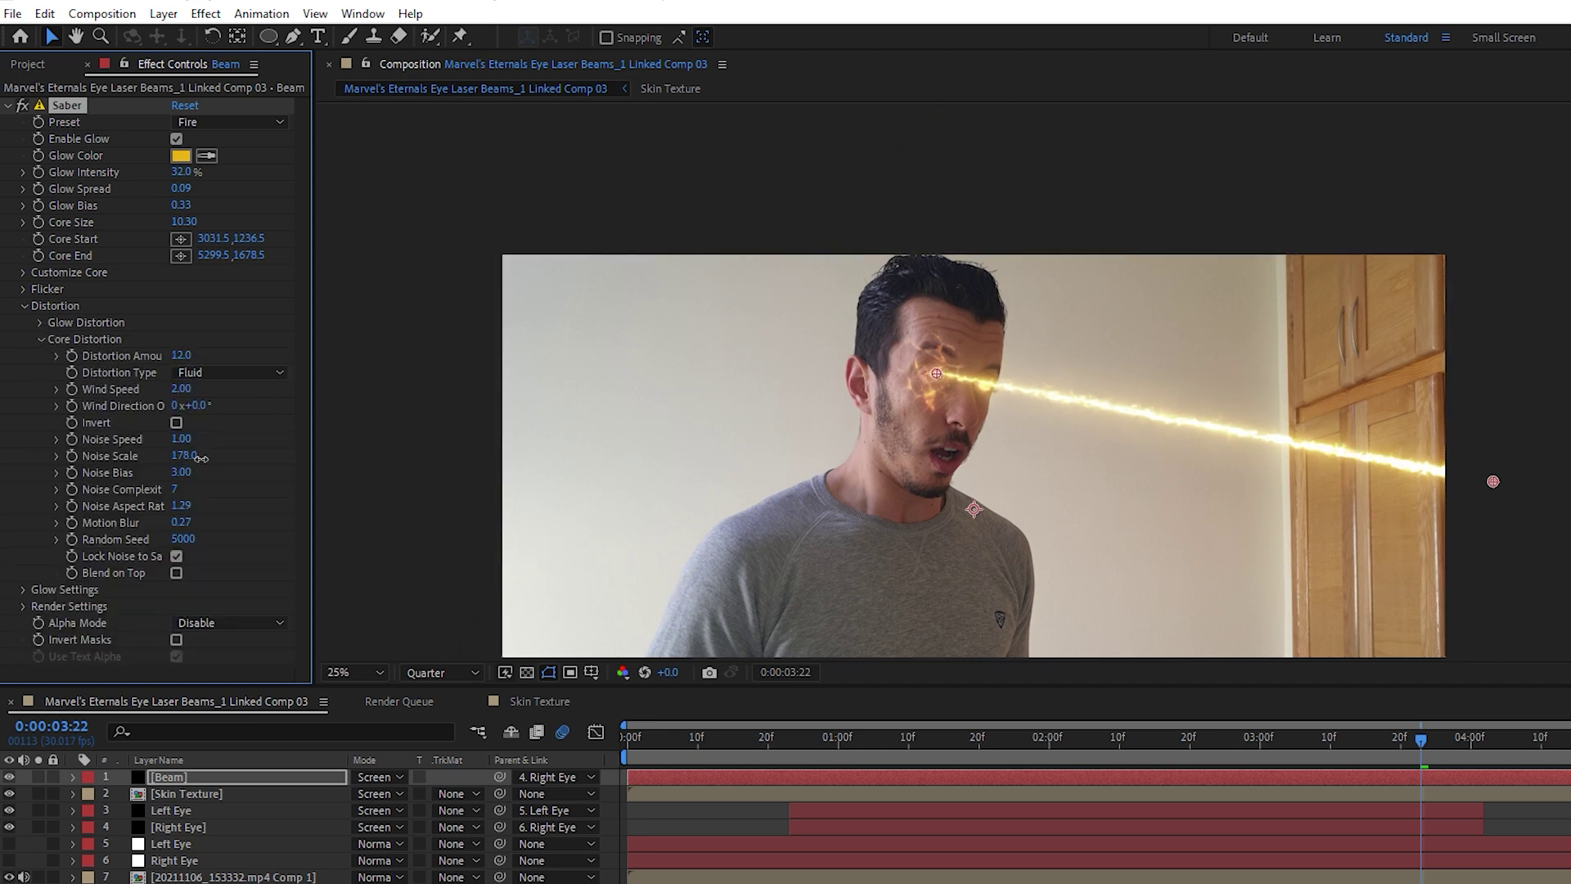
left_click_drag(205, 458, 245, 459)
left_click_drag(181, 389, 562, 402)
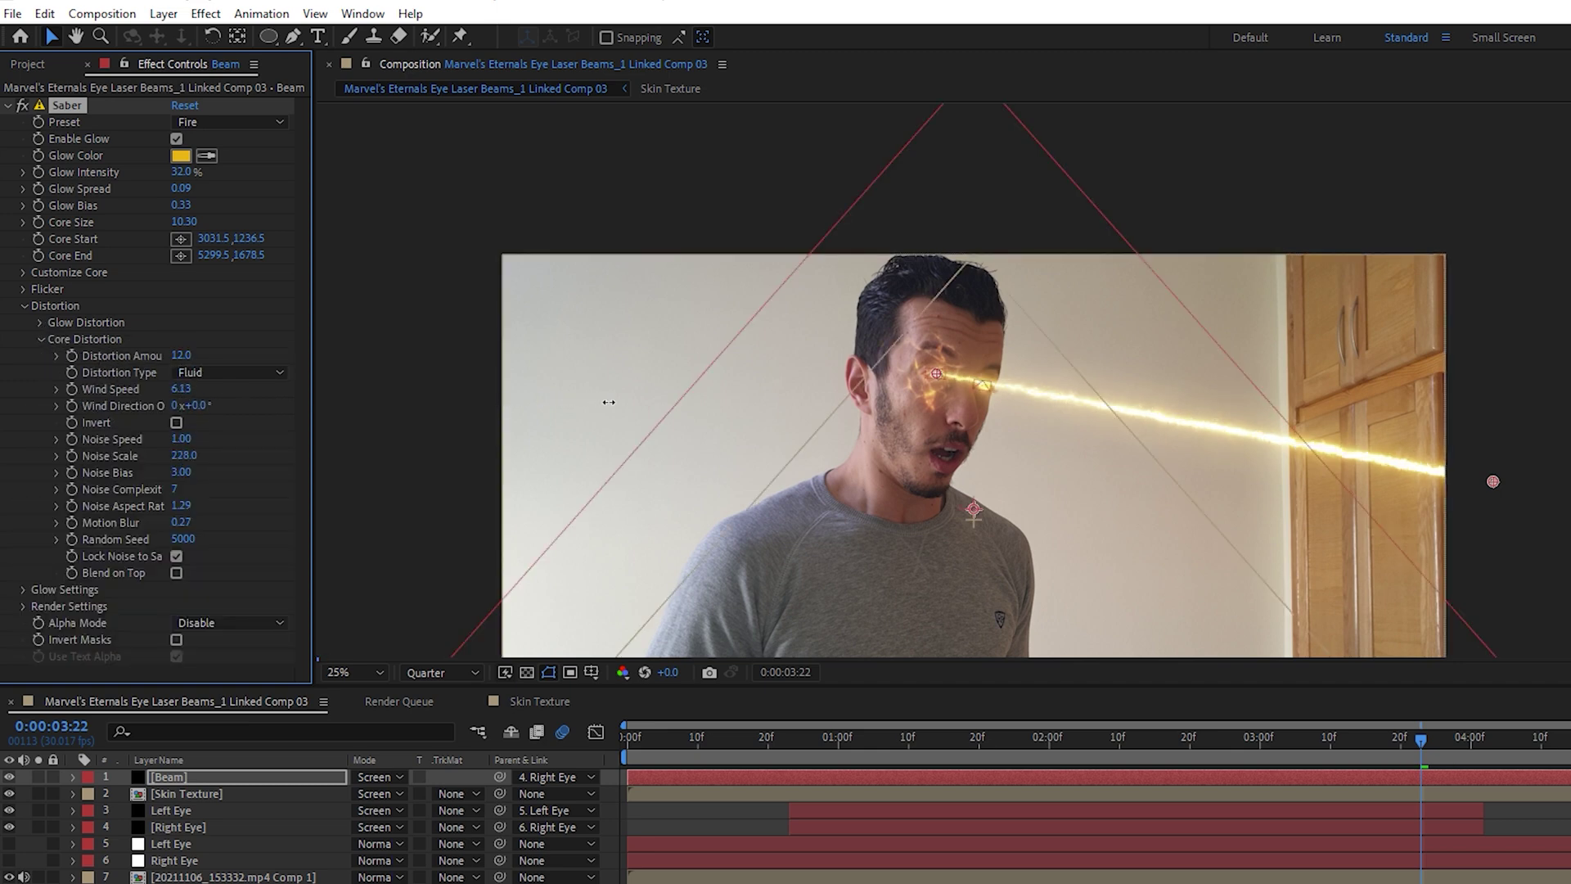
left_click_drag(181, 439, 576, 432)
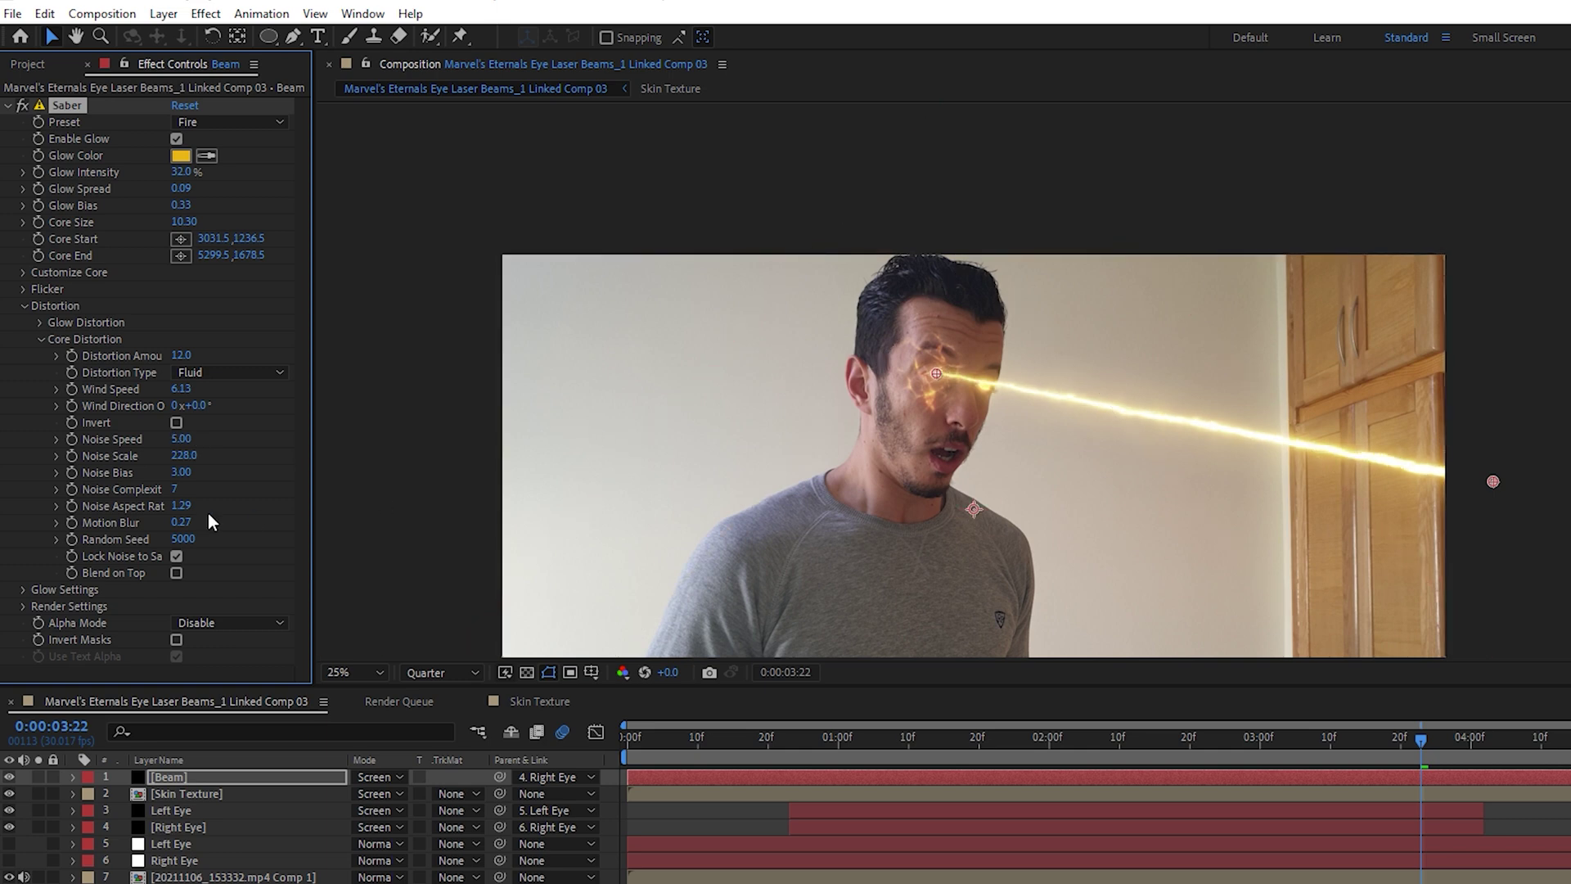
left_click_drag(181, 522, 167, 522)
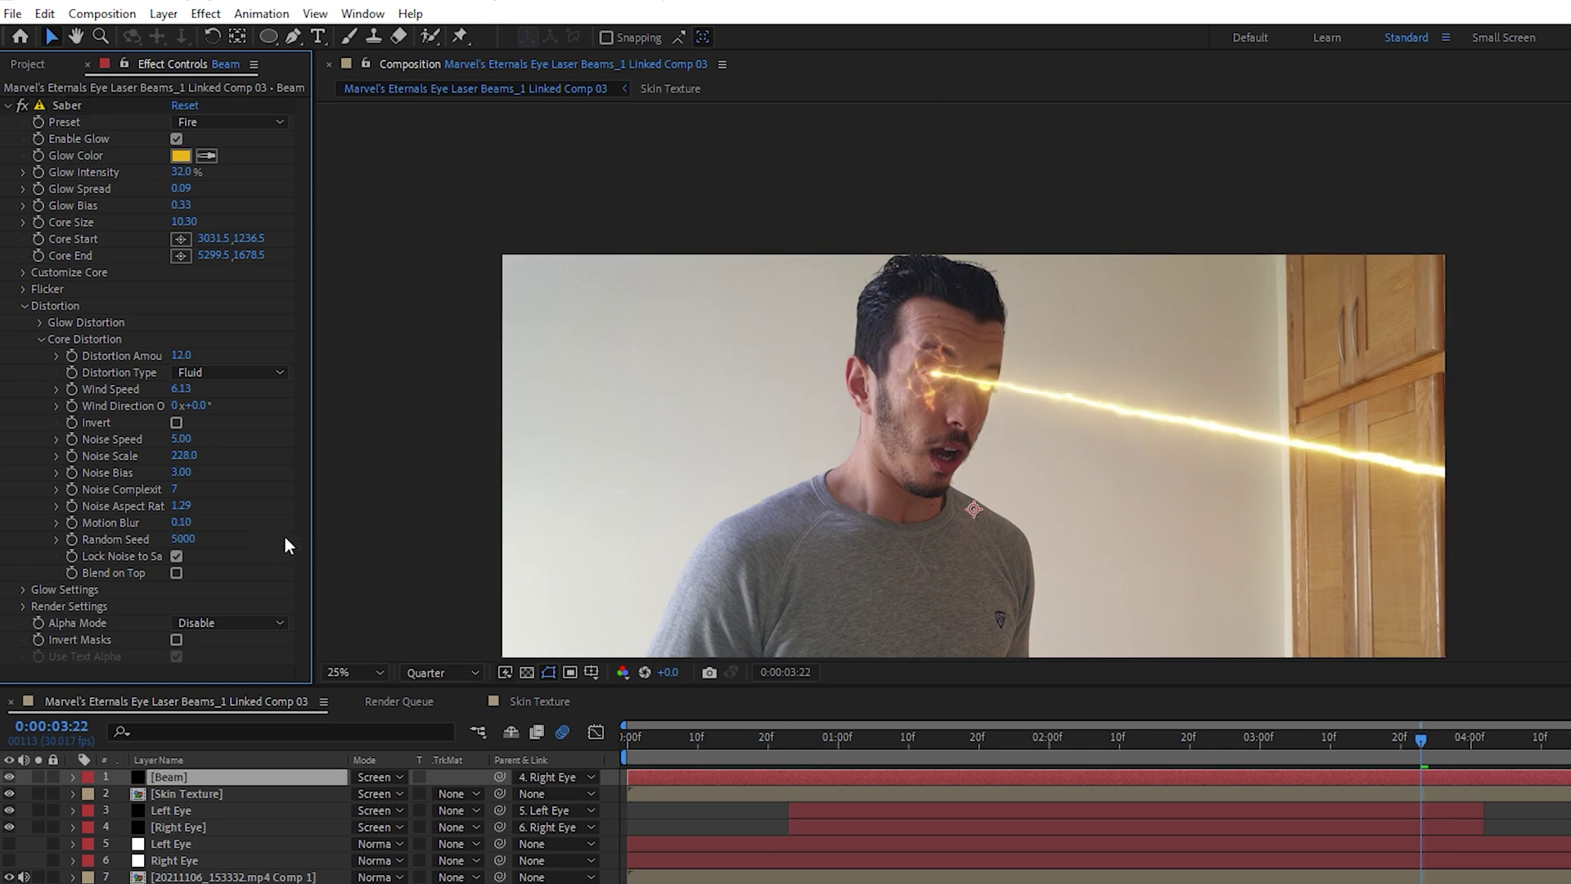
Keyframe the beam's End Offset over successive frames so it shoots out from the eye
left_click(24, 305)
left_click(23, 271)
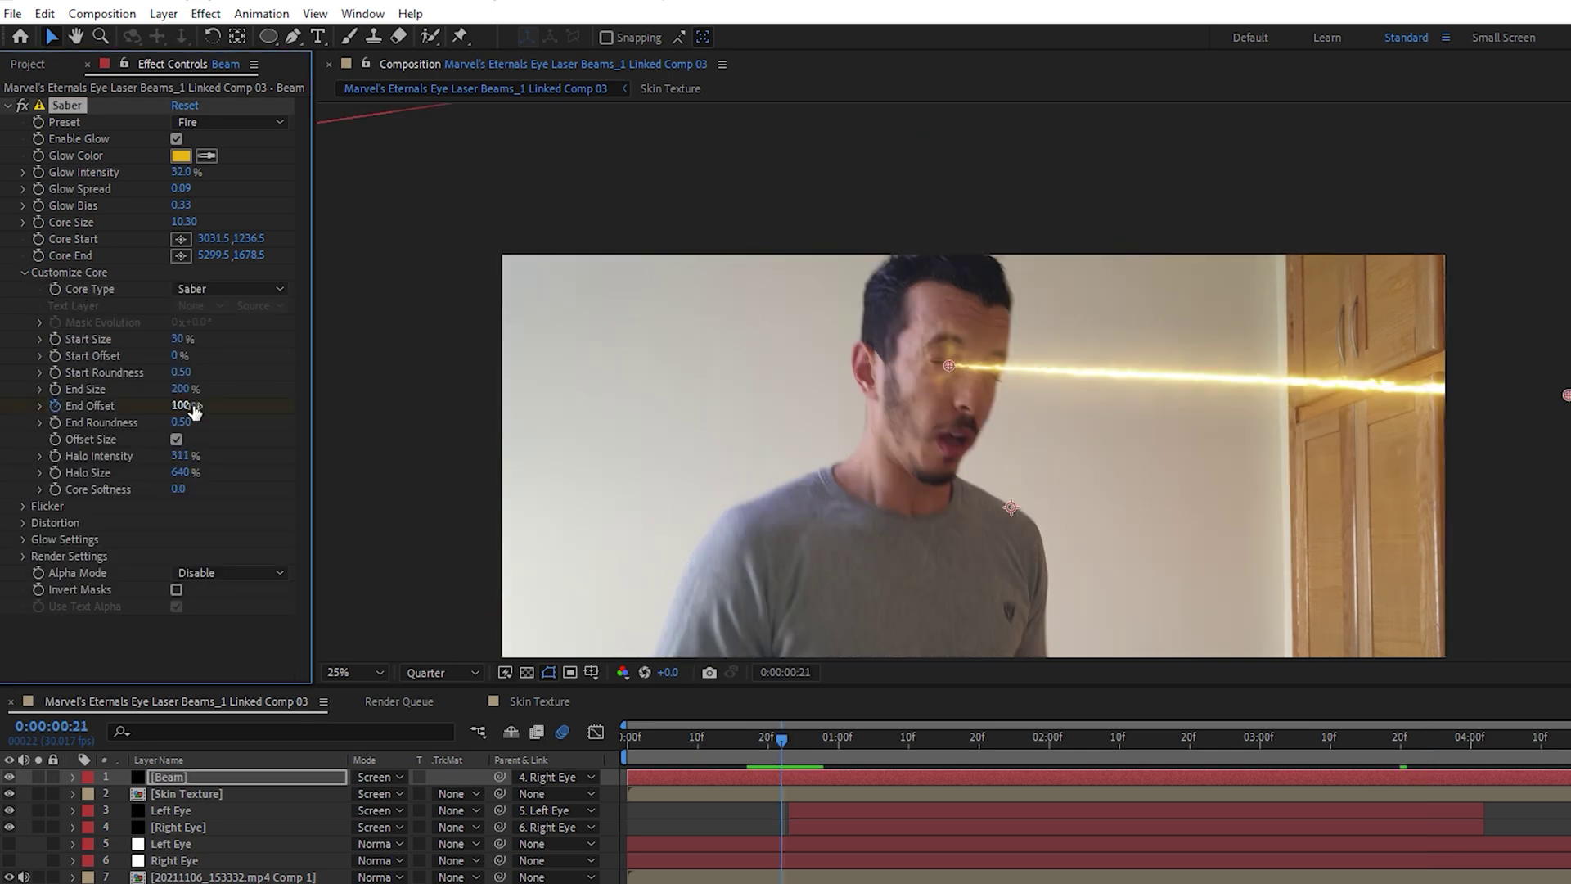
left_click_drag(6, 369, 2, 348)
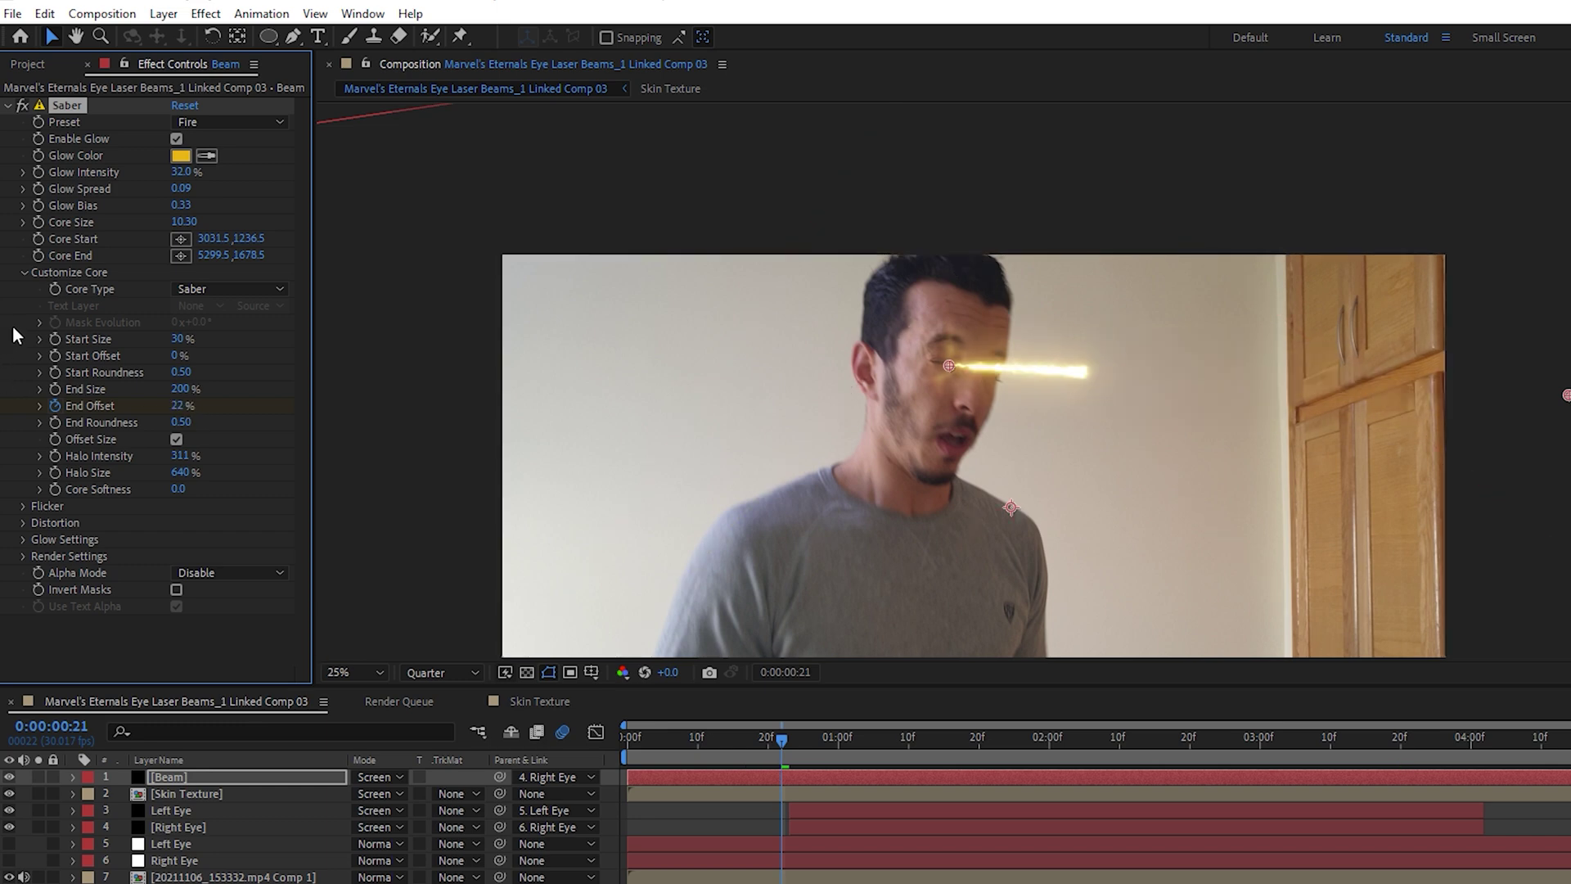
left_click(789, 737)
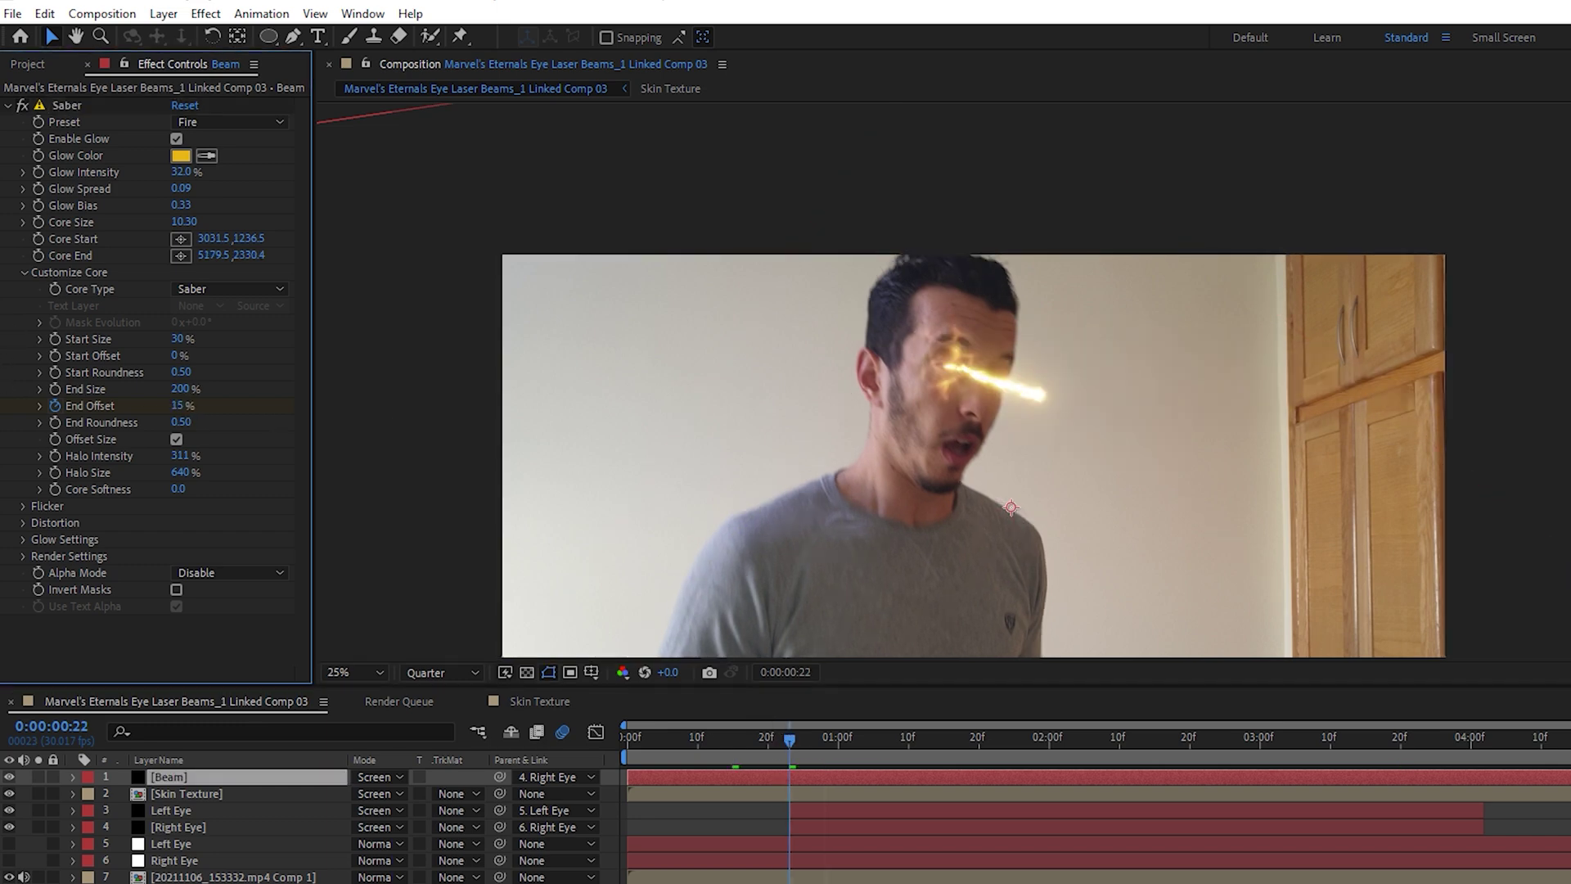
key("Page_Down")
left_click_drag(177, 406, 188, 407)
left_click(188, 407)
type("33")
key("Page_Down")
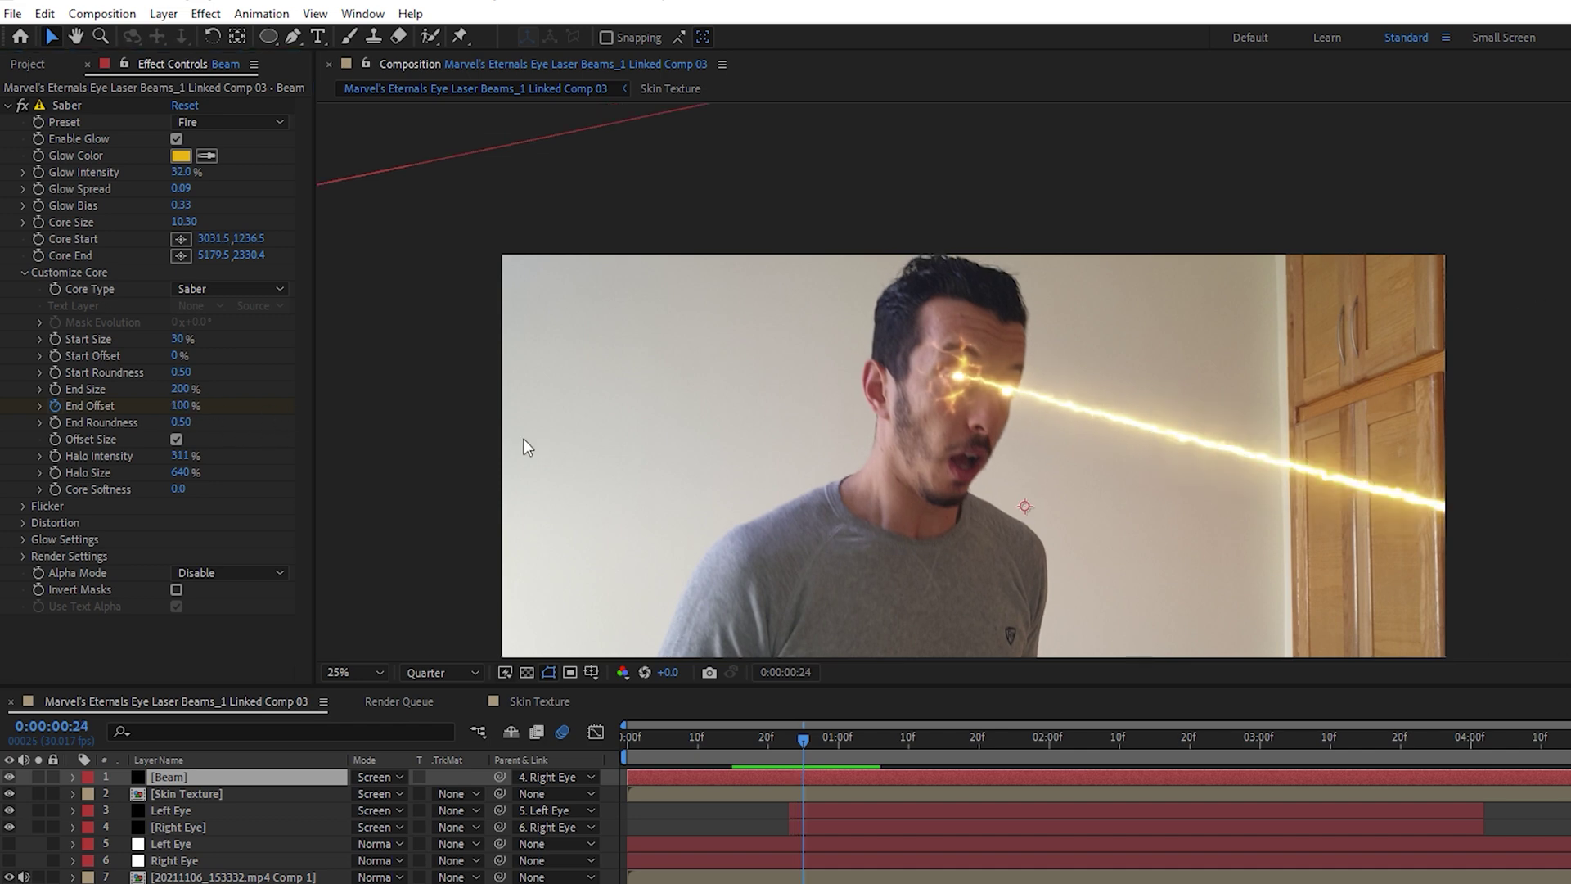
left_click(178, 406)
type("0")
key("Return")
At four seconds, keyframe Start Offset rising so the beam retracts, then preview it
left_click(1230, 737)
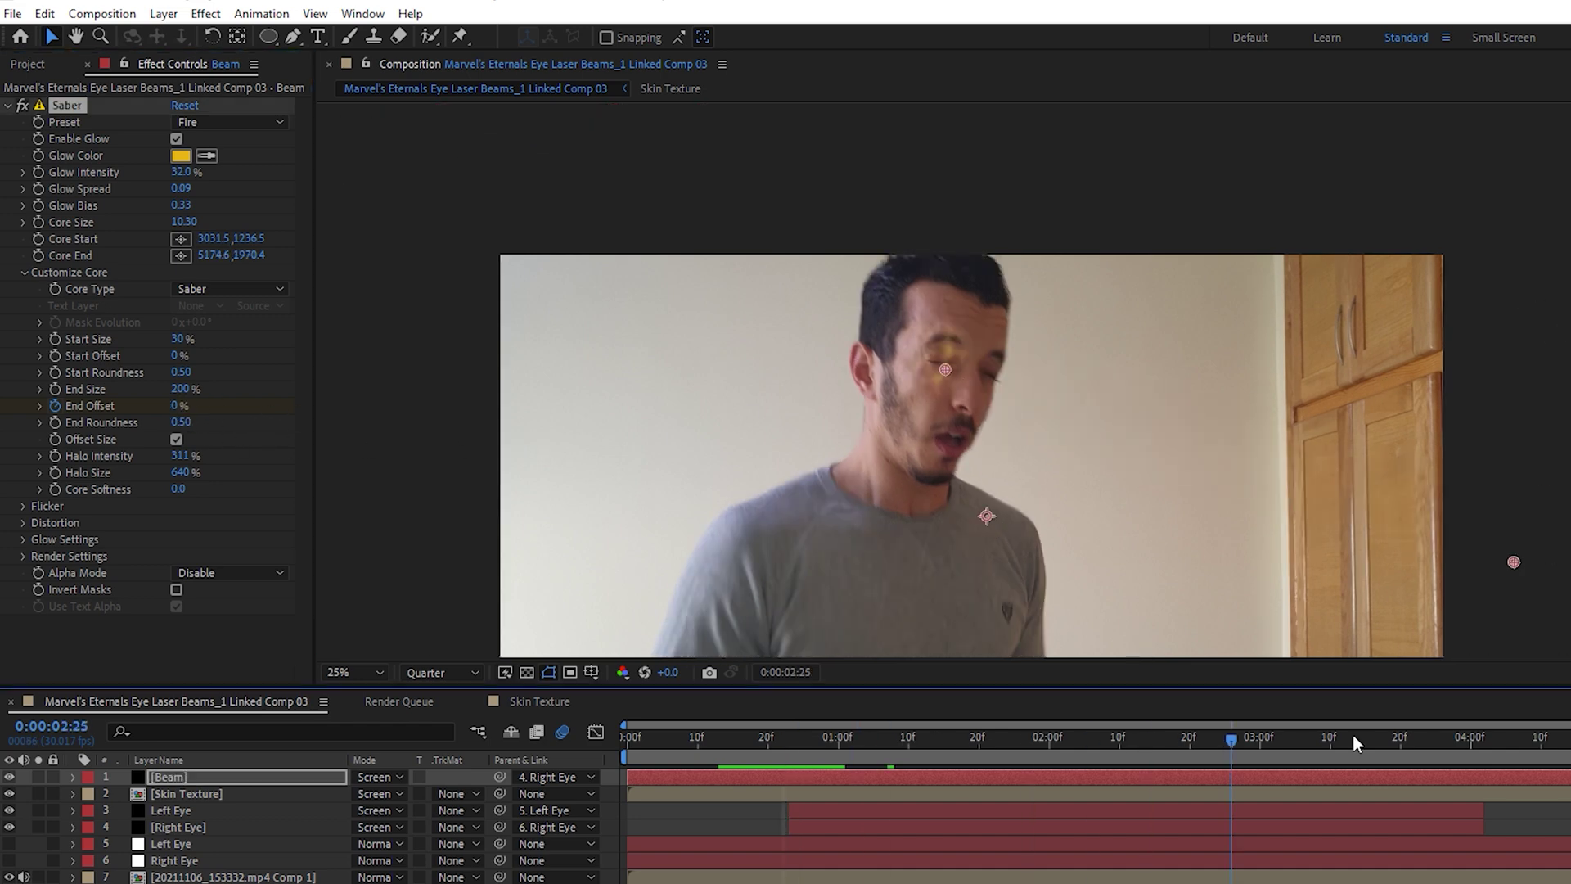
left_click_drag(1352, 737, 1477, 737)
left_click(56, 357)
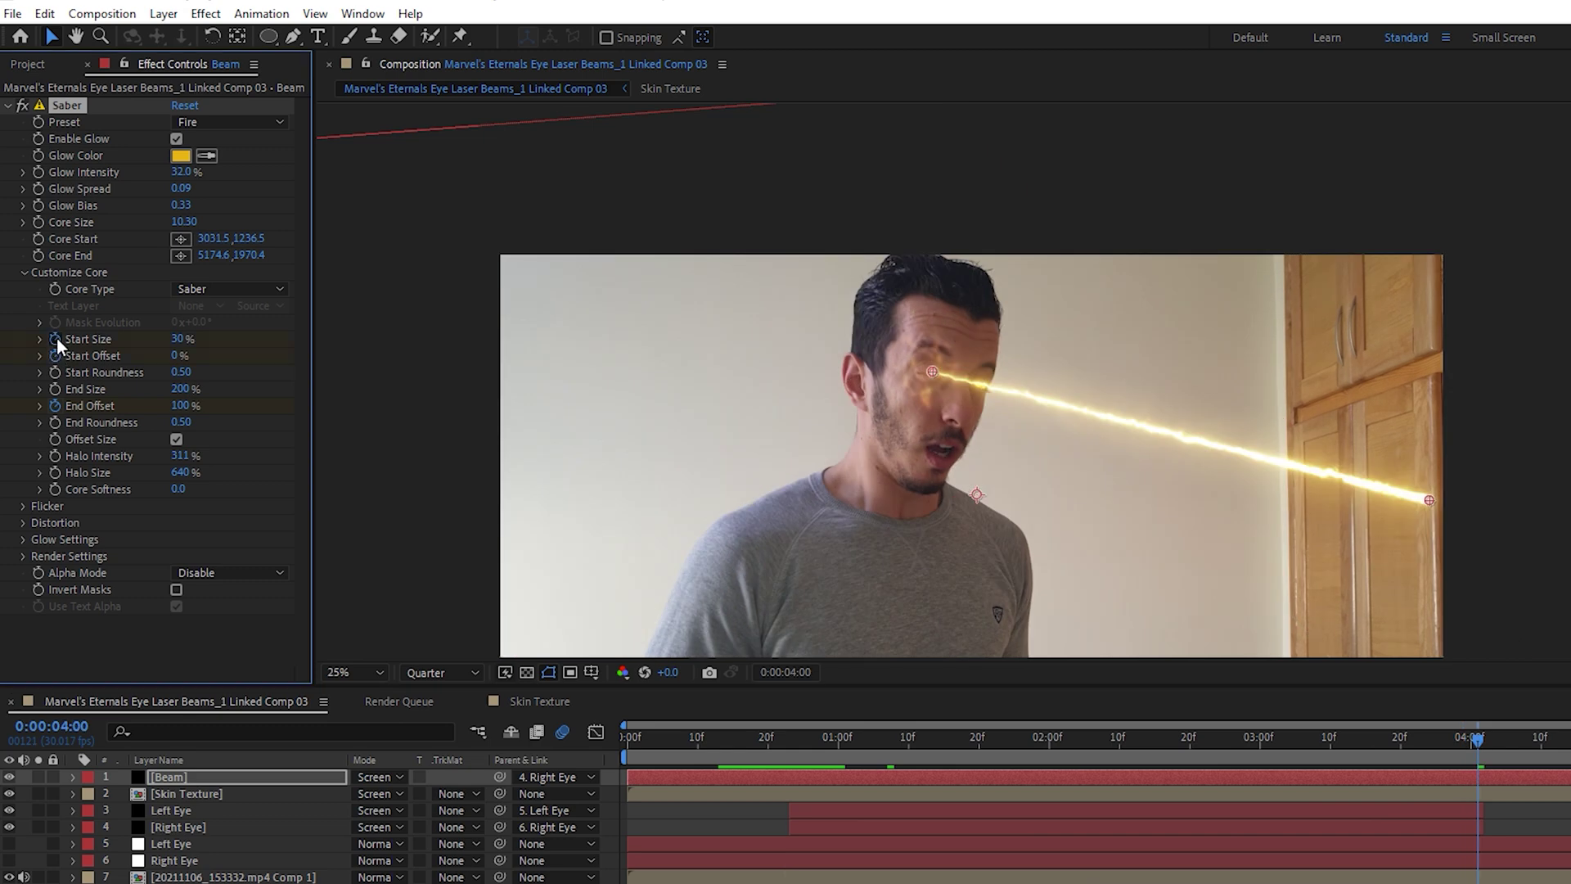
left_click(57, 356)
left_click_drag(175, 355, 242, 350)
key("Page_Down")
key("Page_Down")
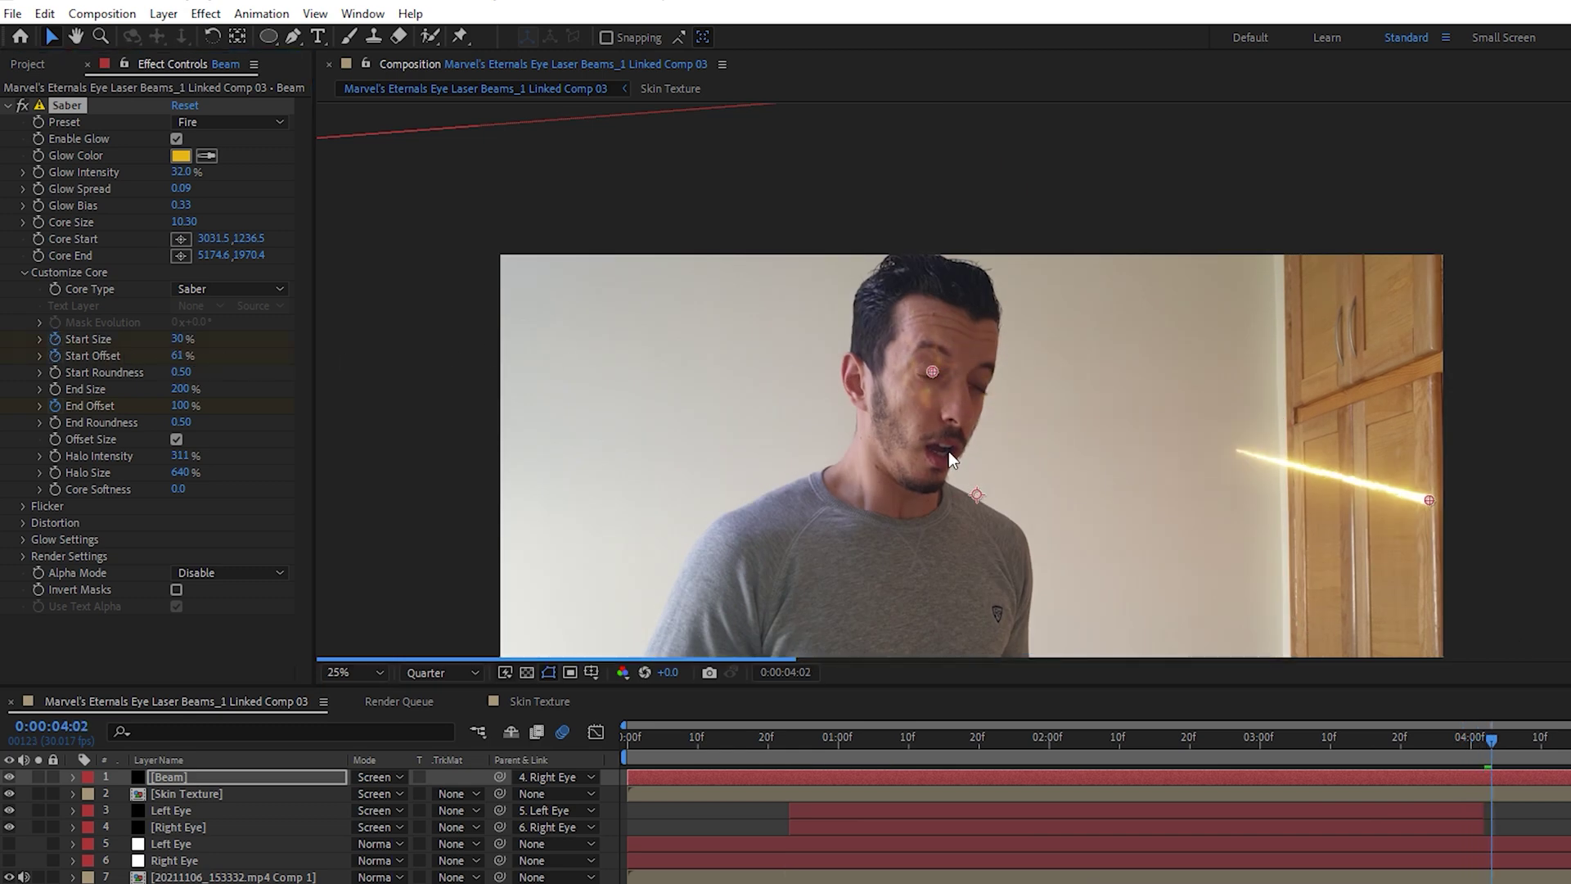
key("Page_Up")
key("Page_Up")
key("Page_Up")
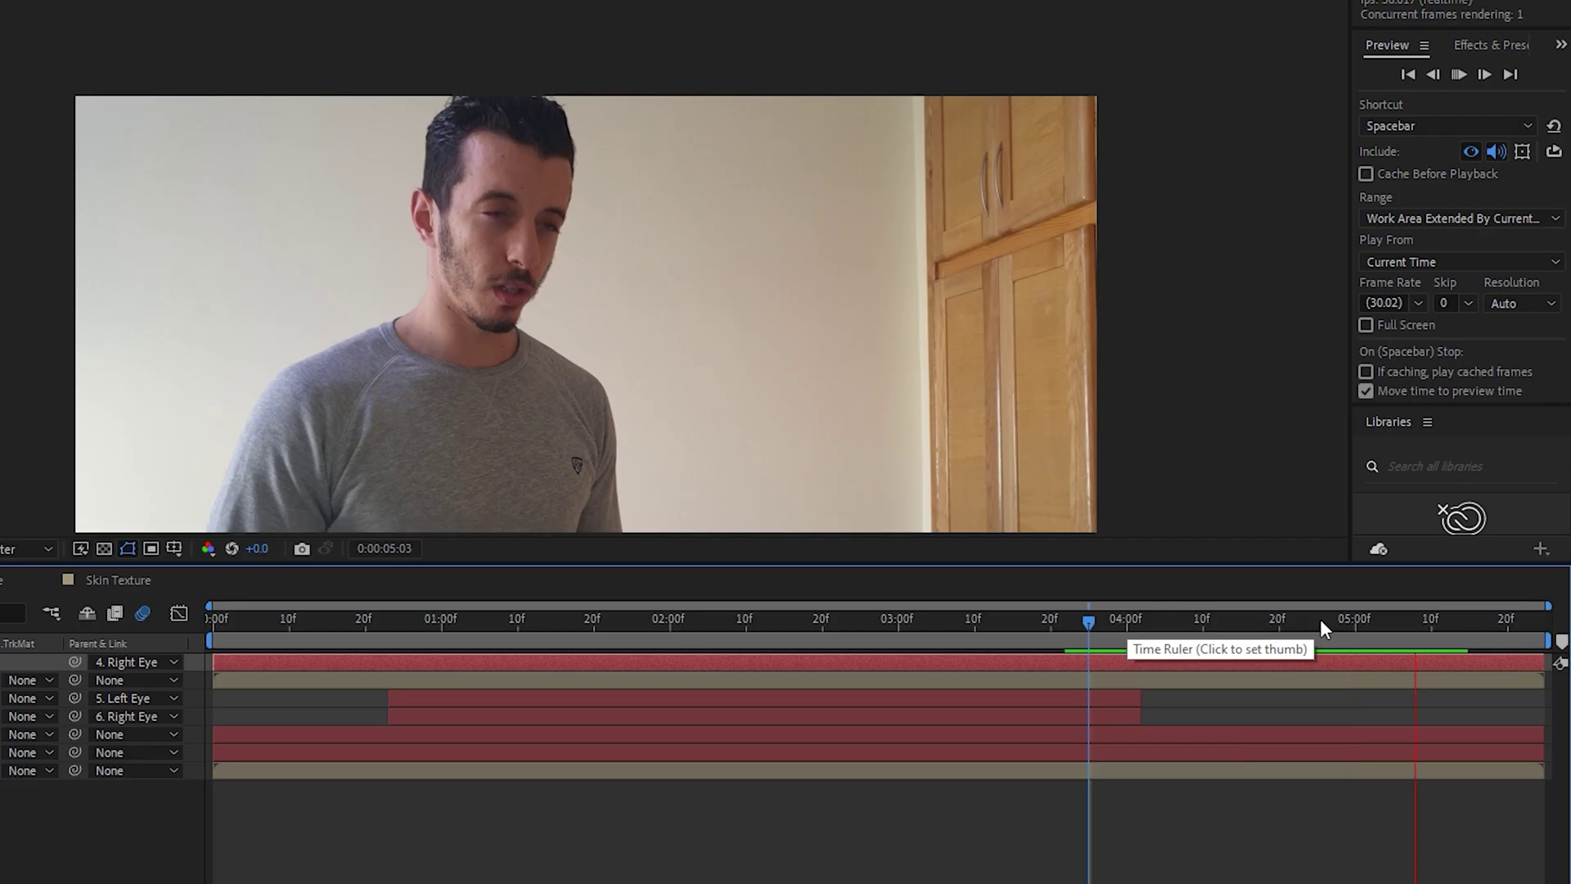
key("space")
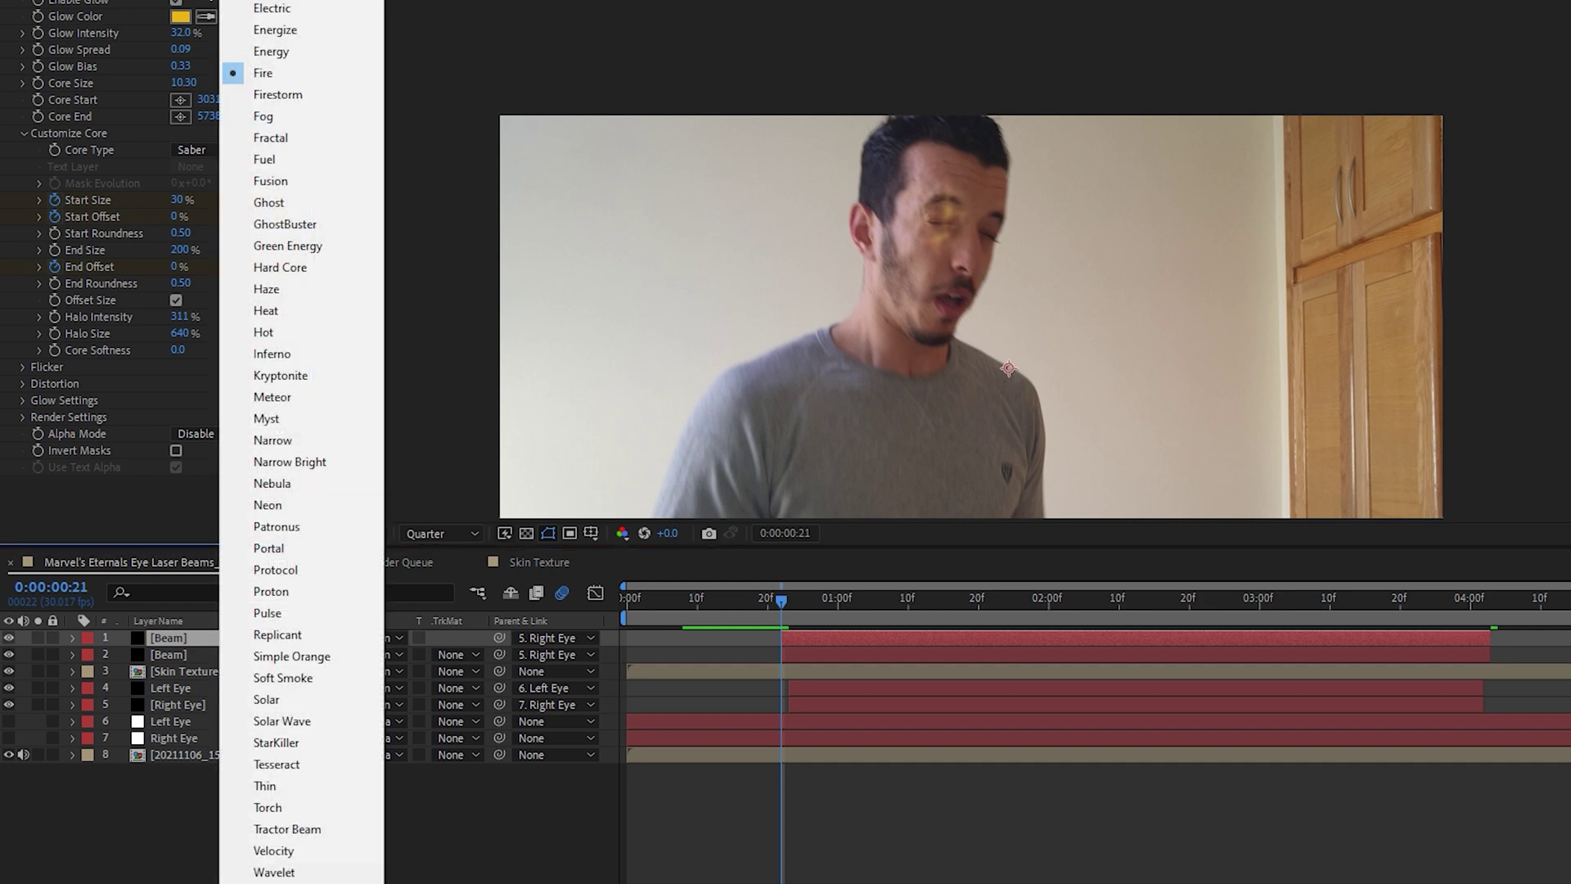
Switch the beam to the Tractor Beam preset and adjust Glow Spread and Bias
left_click(208, 12)
left_click(288, 829)
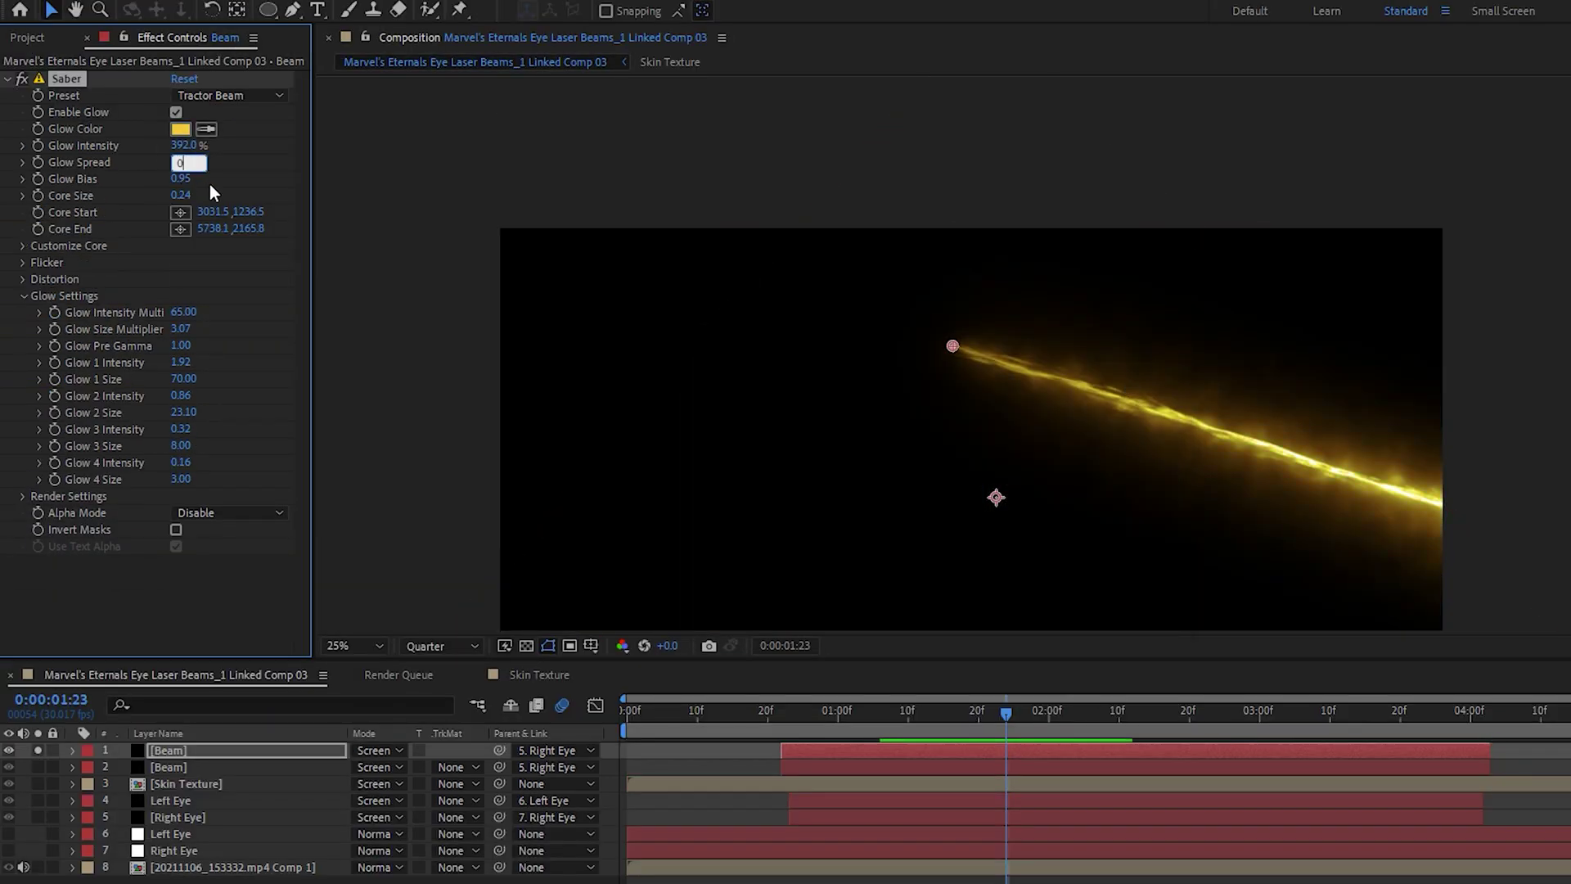
left_click(251, 176)
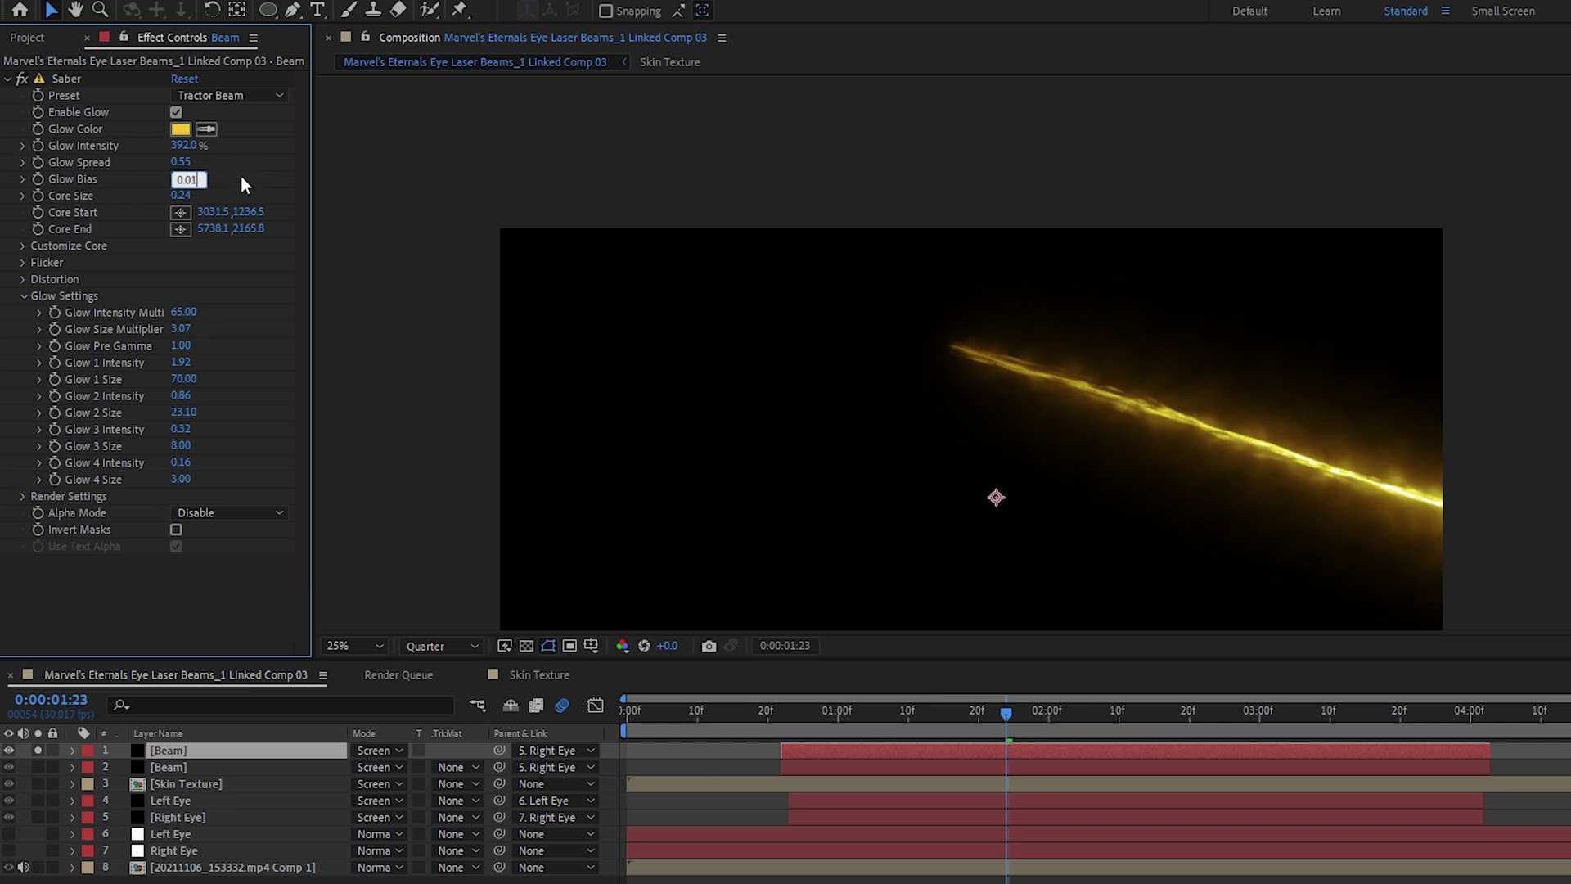
Raise the core distortion's wind speed, Noise Speed and Noise Bias, and set Noise Complexity to 1
left_click_drag(180, 363, 903, 356)
left_click_drag(180, 413, 243, 412)
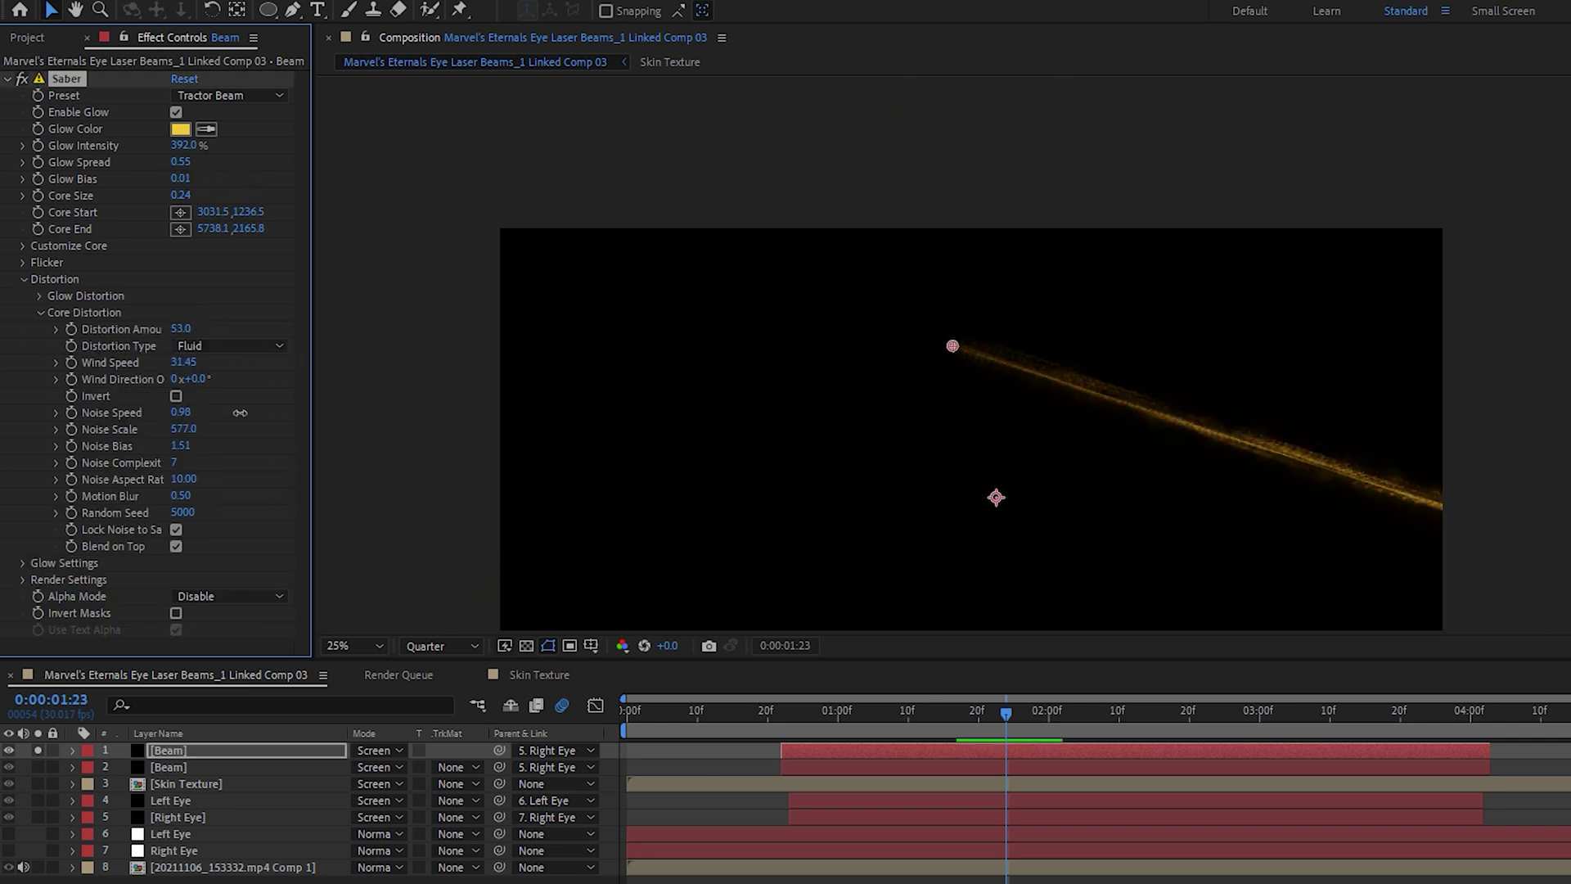
left_click_drag(473, 408, 308, 441)
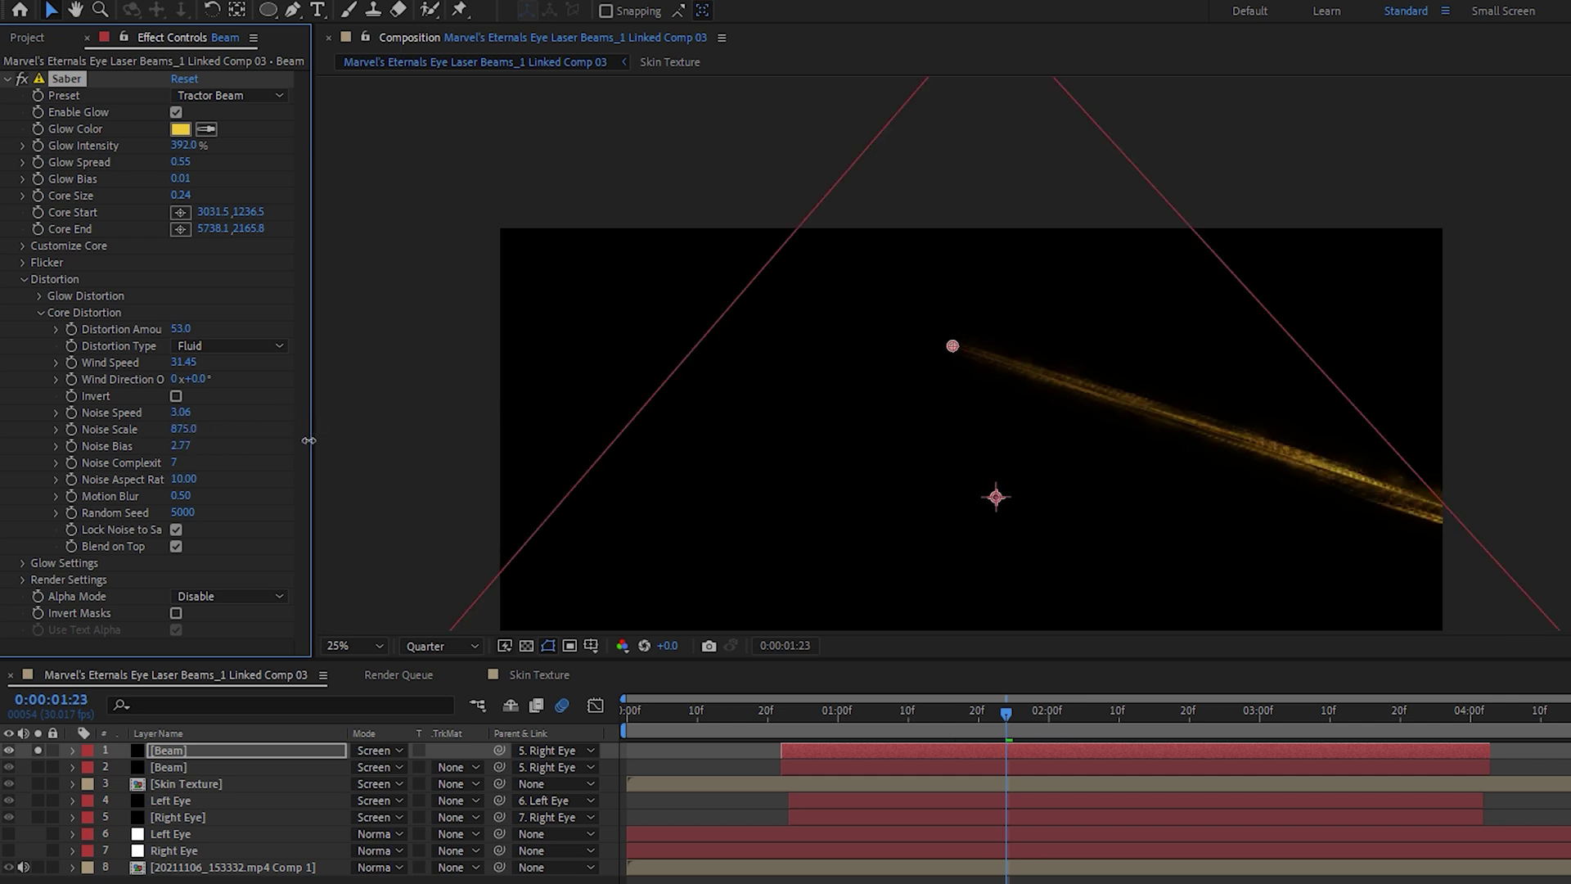
left_click(175, 462)
type("1")
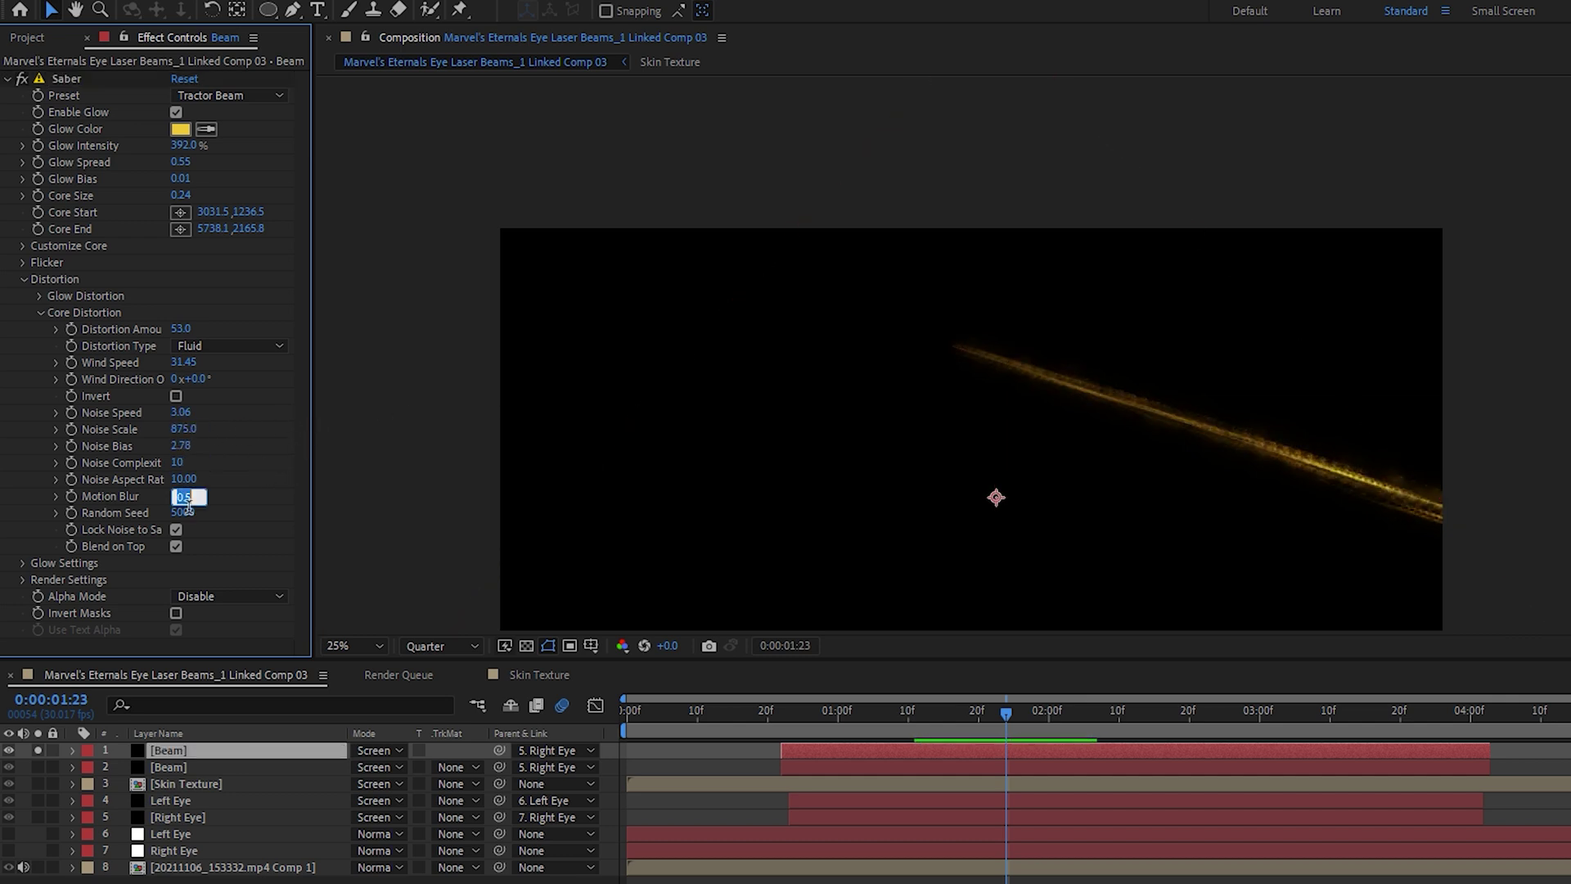
Turn off Blend on Top and squash the beam layer's vertical scale
left_click(176, 546)
key("s")
key("comma")
left_click_drag(413, 768, 366, 771)
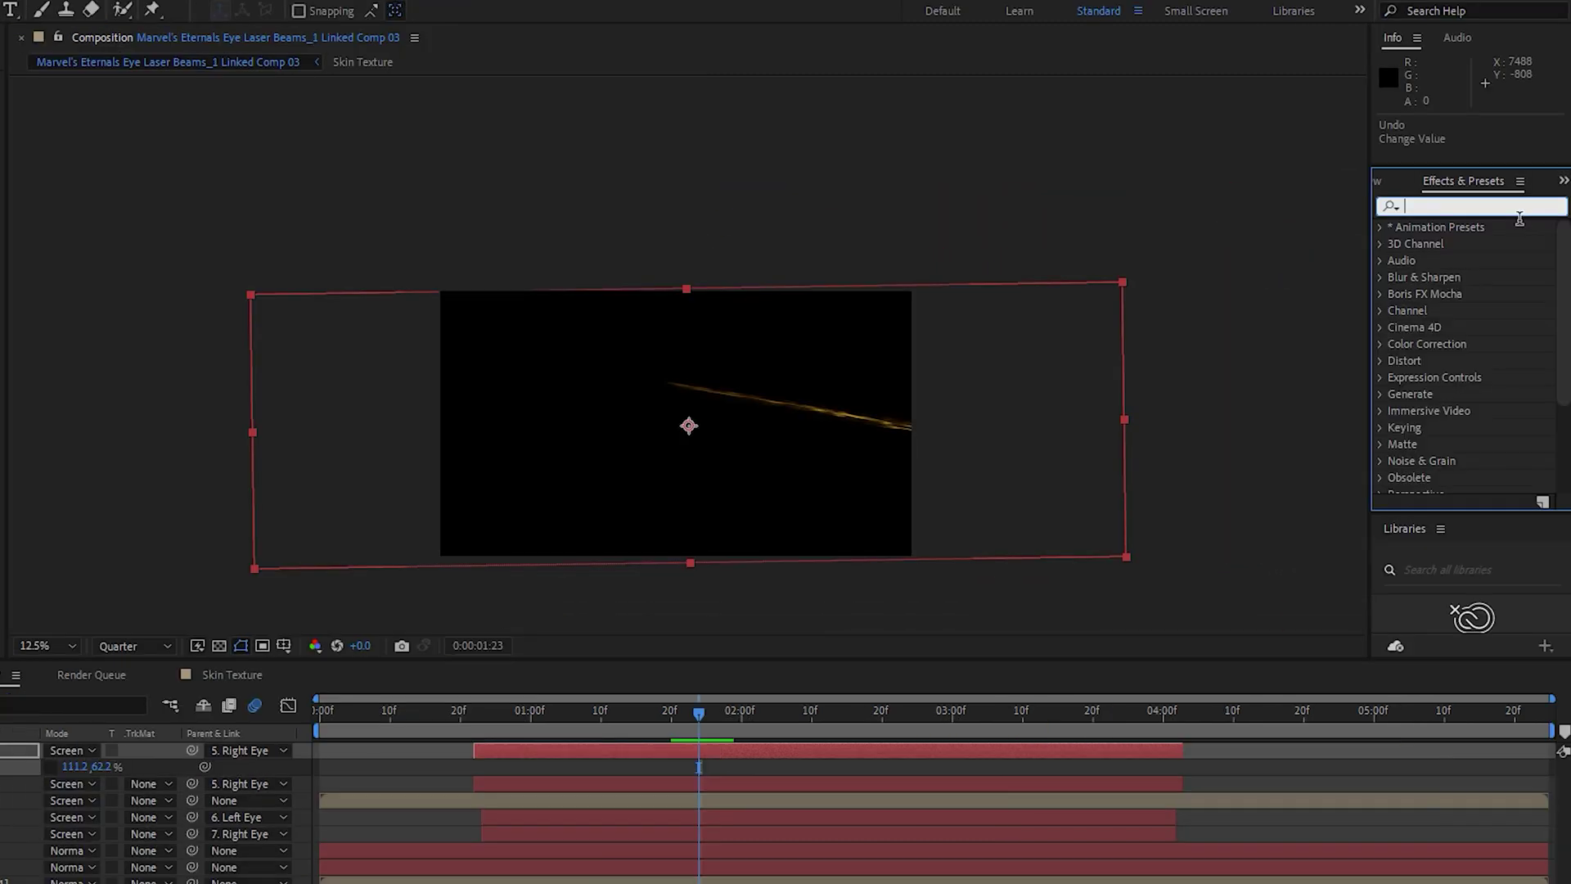
Add Directional Blur with a longer blur length, CC Vector Blur and Exposure to the Beam layer
type("dire")
double_click(1485, 243)
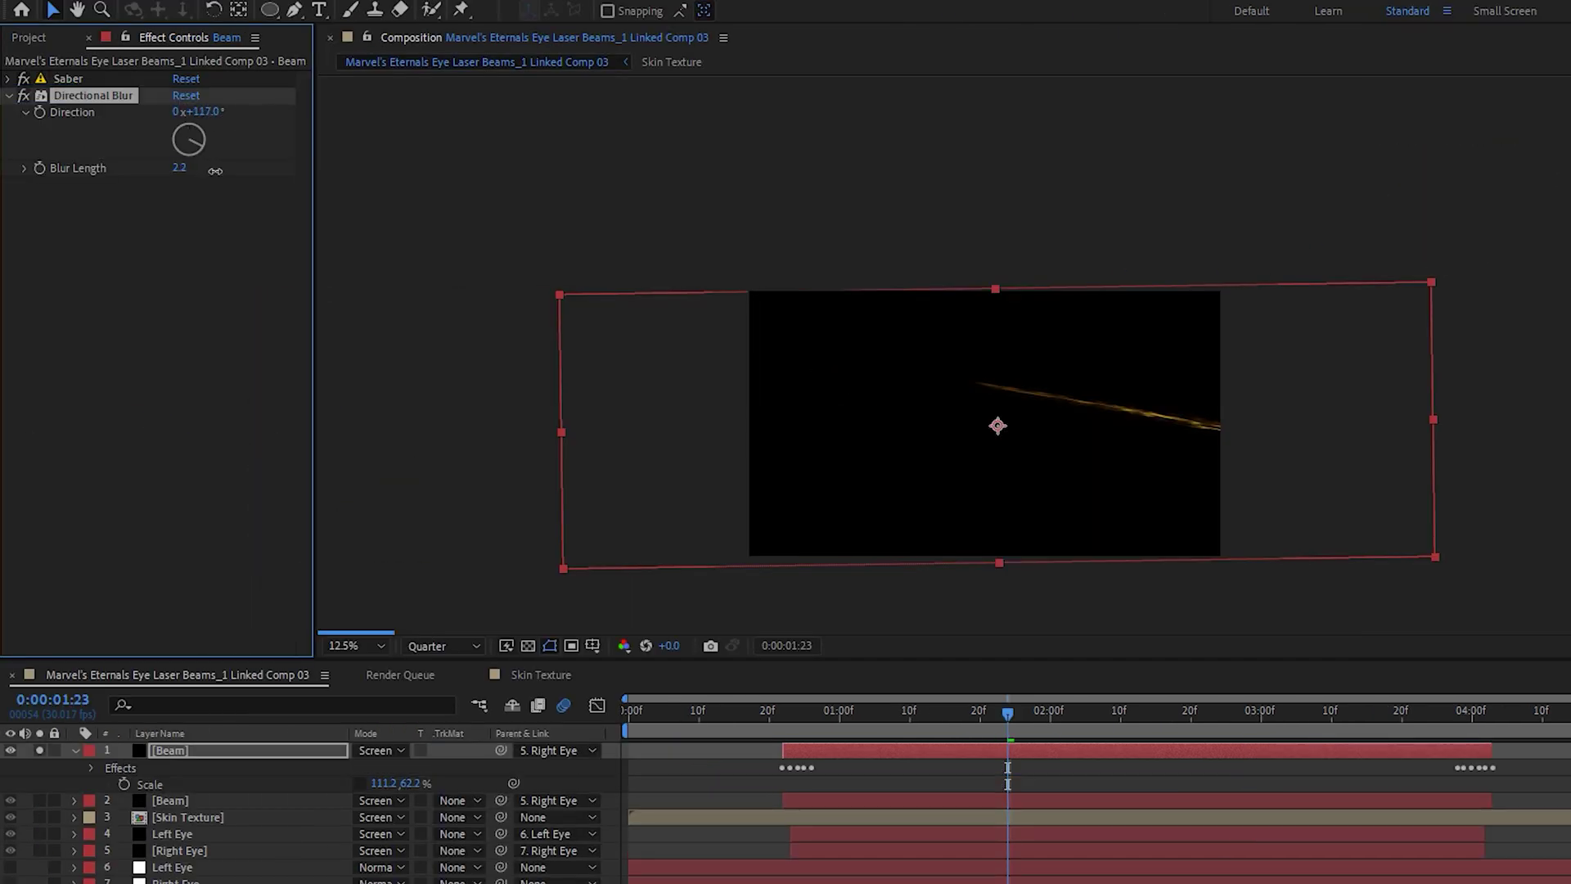
left_click_drag(216, 170, 241, 170)
type("vector")
double_click(1464, 242)
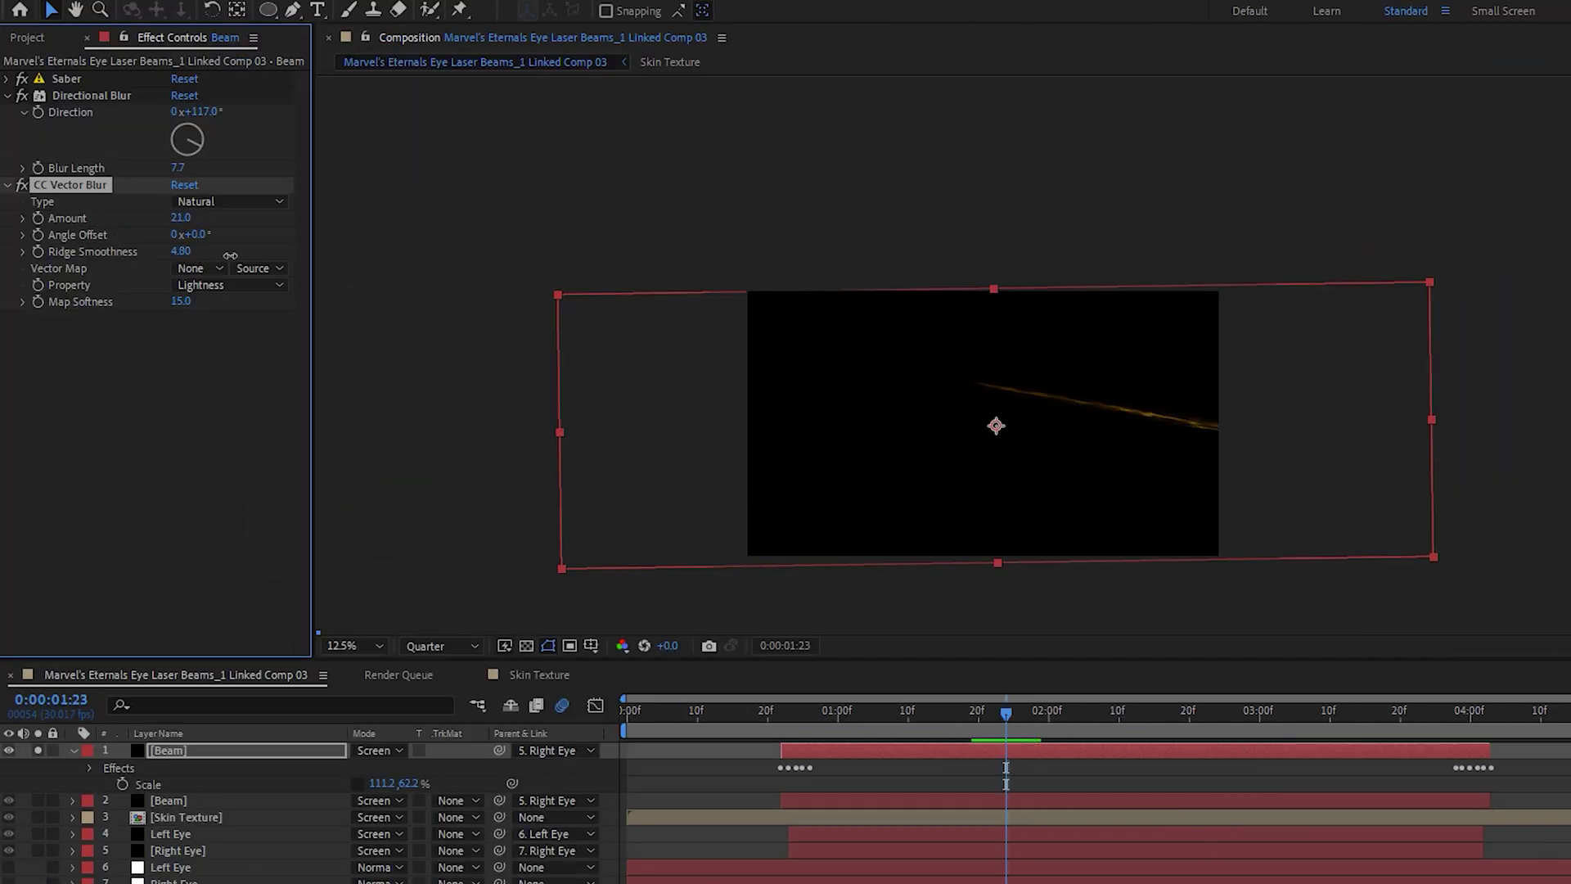
type("expo")
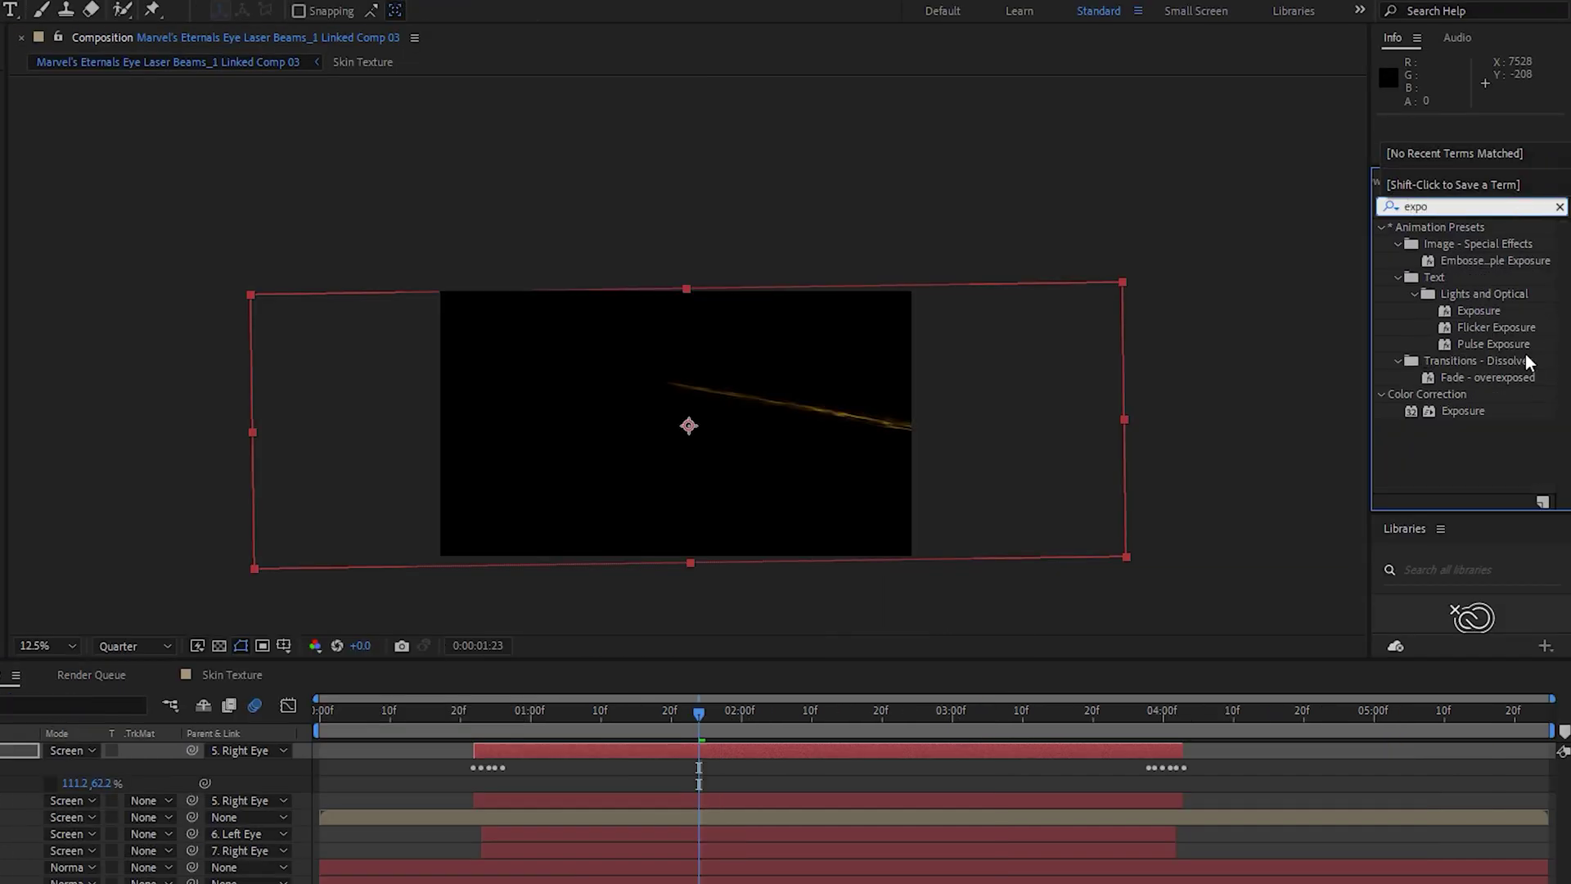
mouse_move(1463, 410)
left_mouse_down()
mouse_move(25, 468)
mouse_move(253, 455)
left_mouse_up()
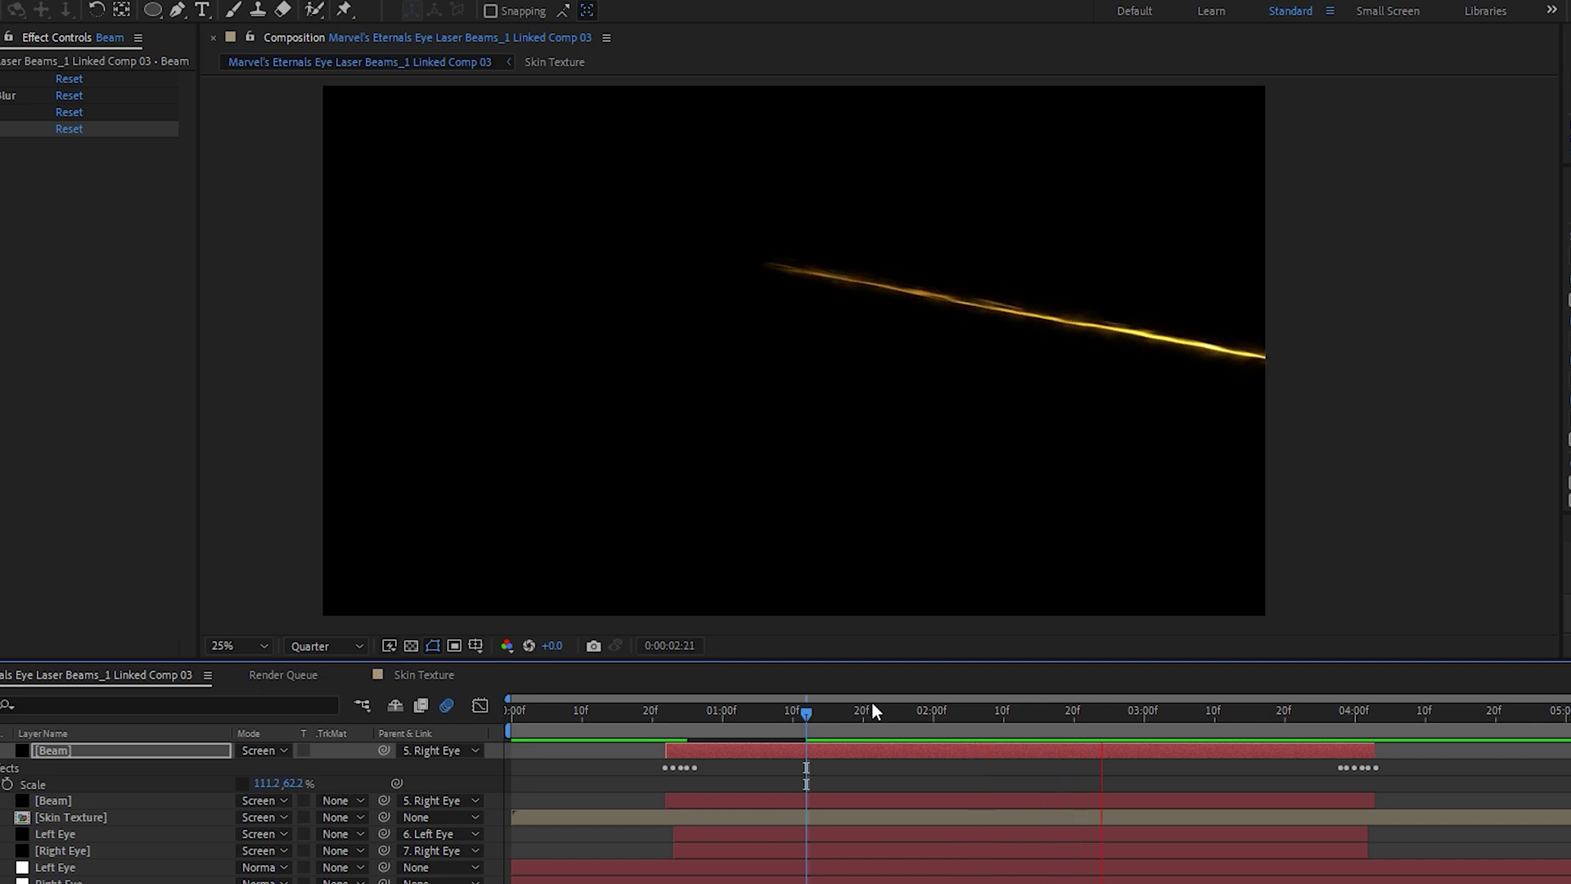
Add a new Lights adjustment layer and reveal its mask feather settings
right_click(252, 610)
mouse_move(294, 615)
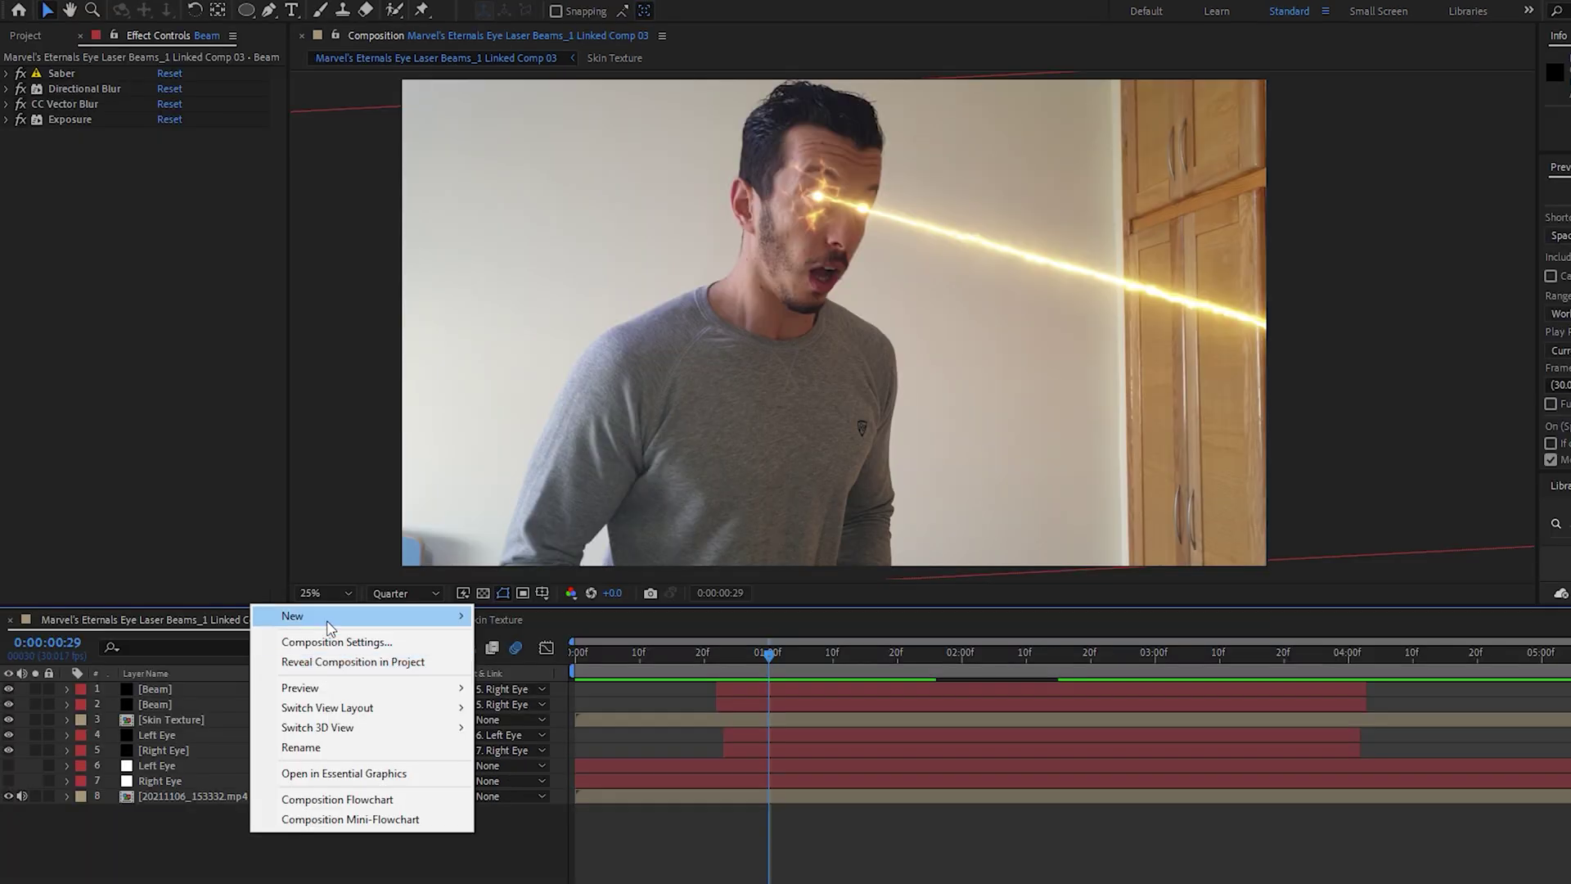
left_click(559, 761)
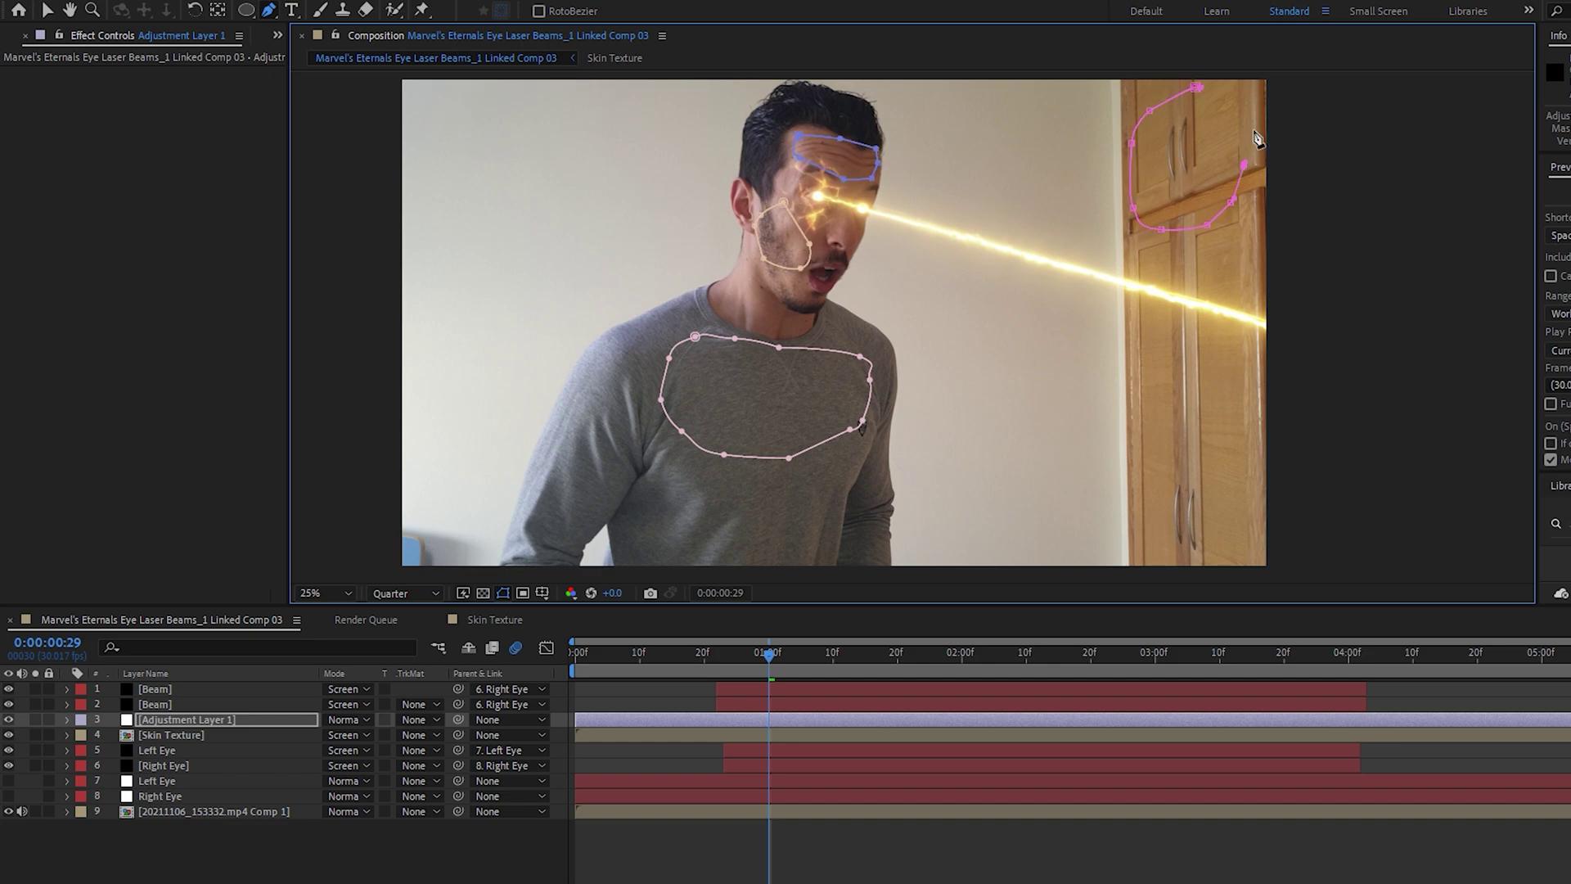
key("f")
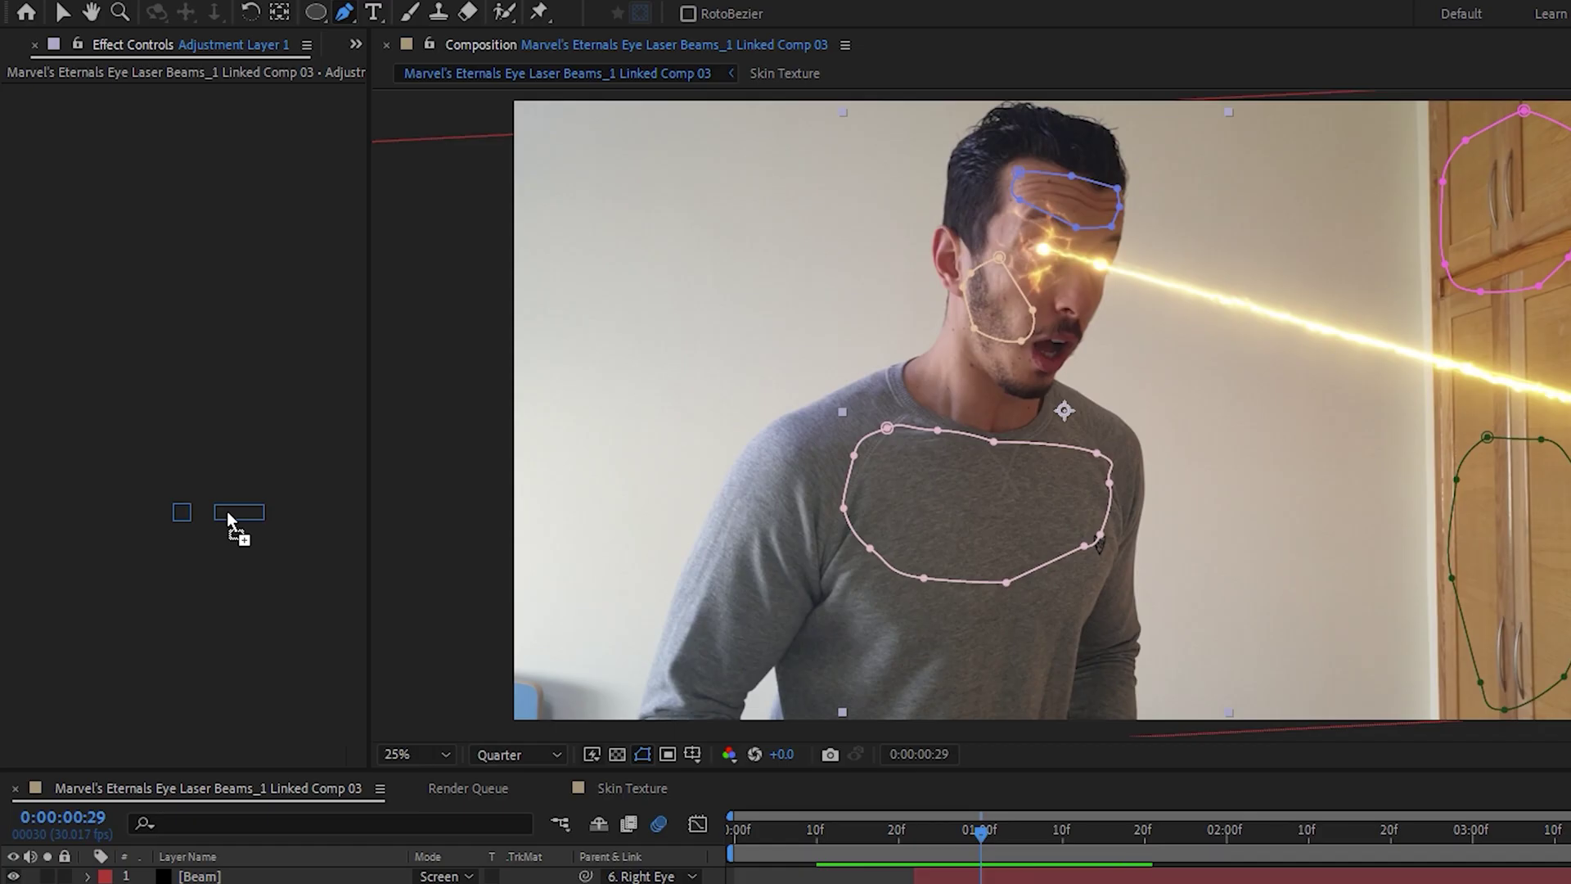
Apply Curves to the Lights layer, raising the Red channel and lowering the Blue
left_click_drag(1428, 291, 229, 526)
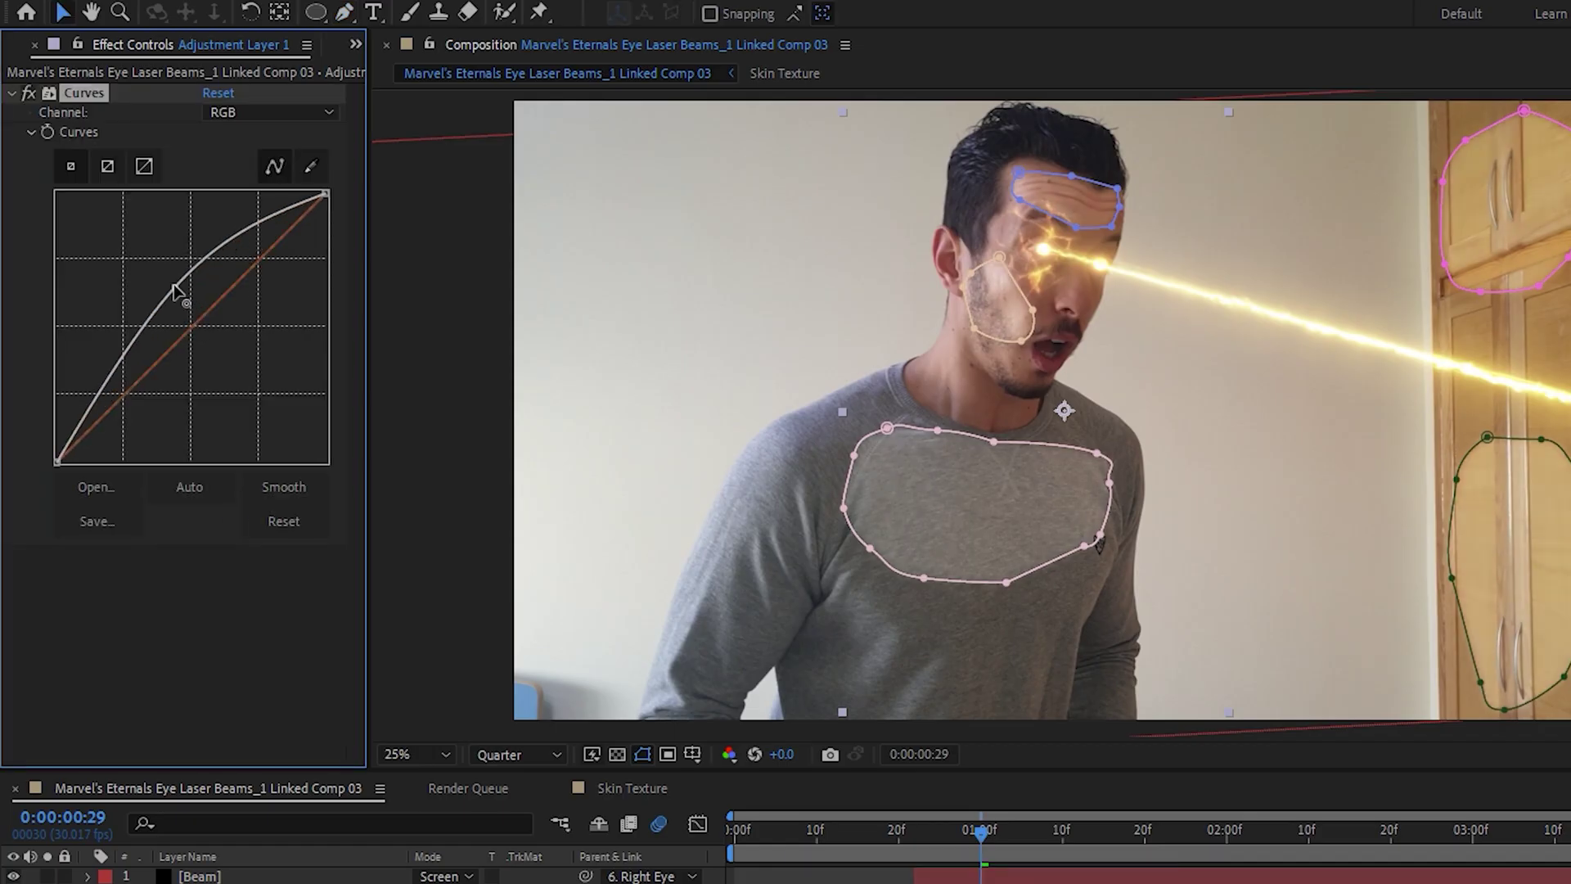
left_click(270, 112)
left_click(263, 161)
mouse_move(200, 316)
left_mouse_down()
mouse_move(145, 281)
mouse_move(211, 350)
left_mouse_up()
left_click(245, 112)
left_click(263, 202)
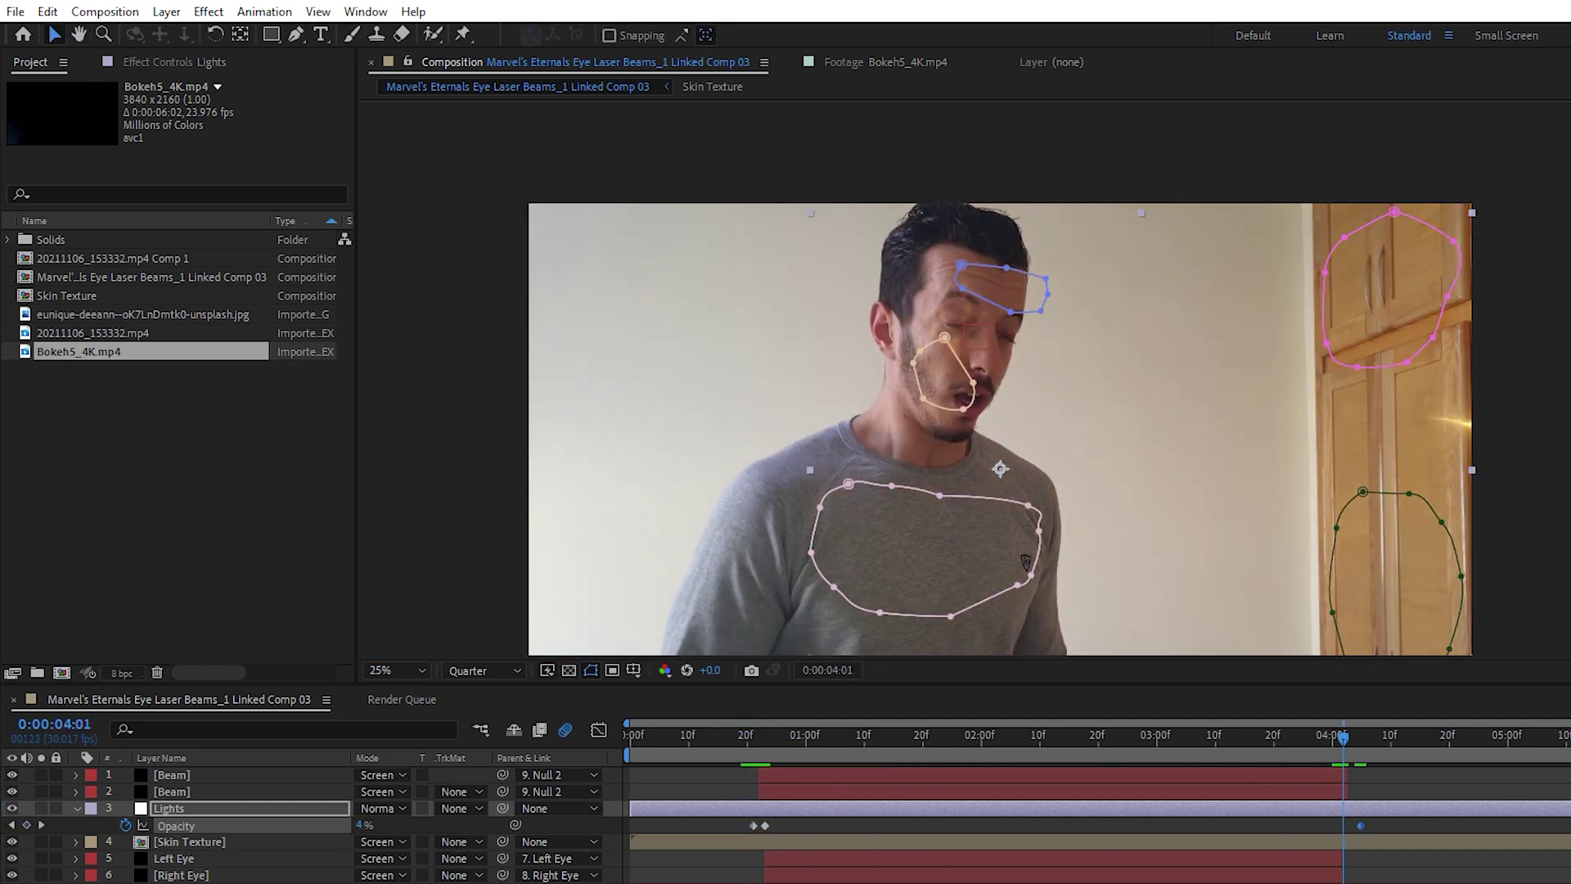
On a firing frame, apply Video Copilot Heat Distortion, then set the Glow radius to 20
left_click_drag(1343, 737, 1314, 740)
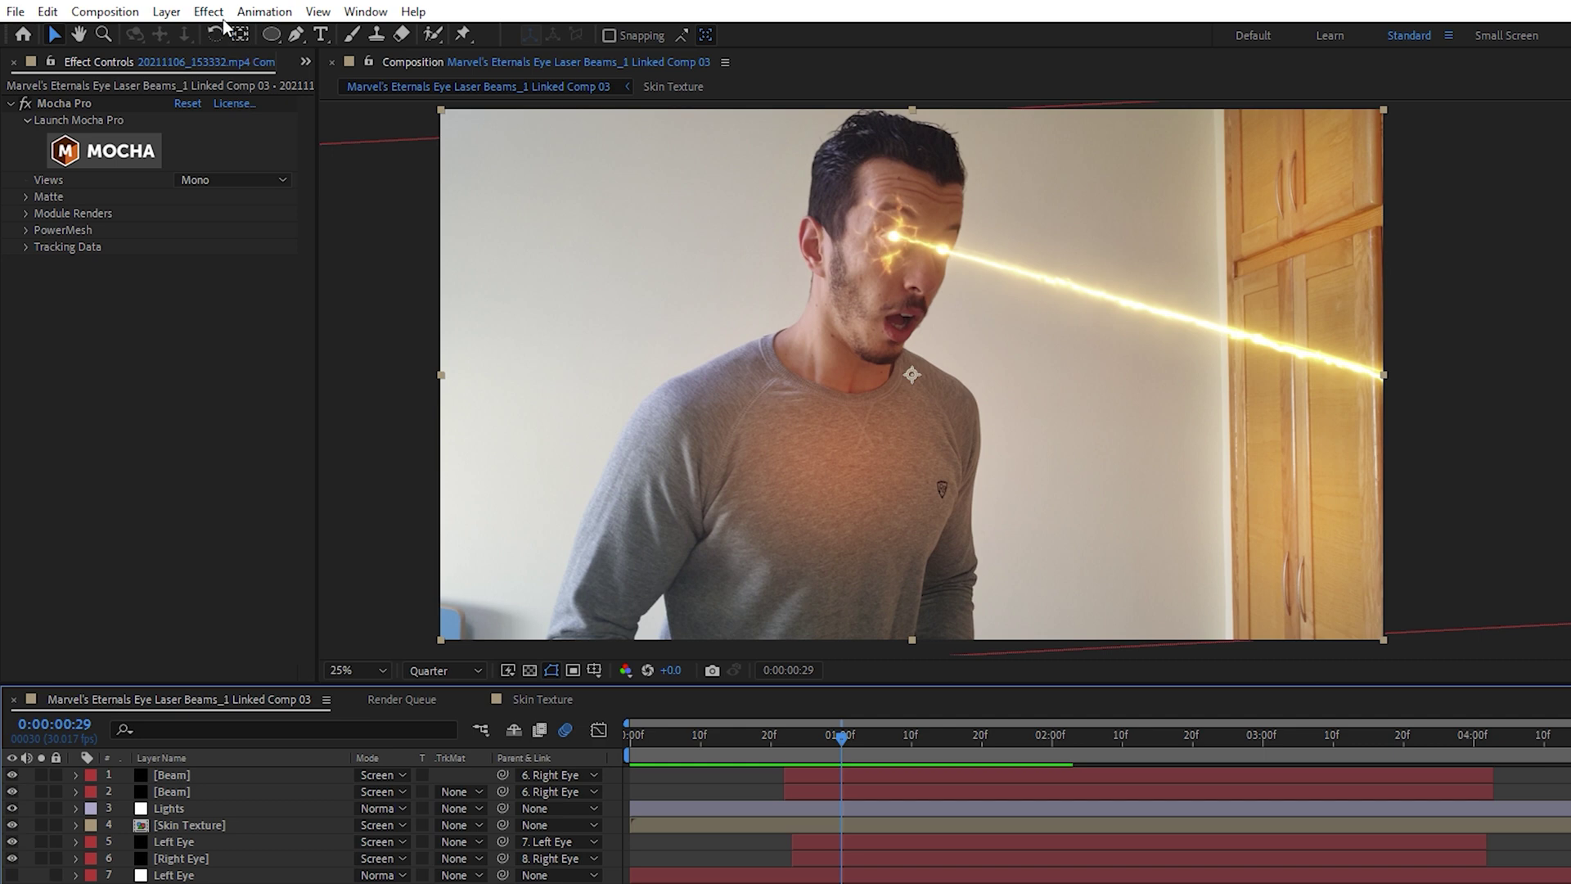
left_click(209, 11)
mouse_move(257, 581)
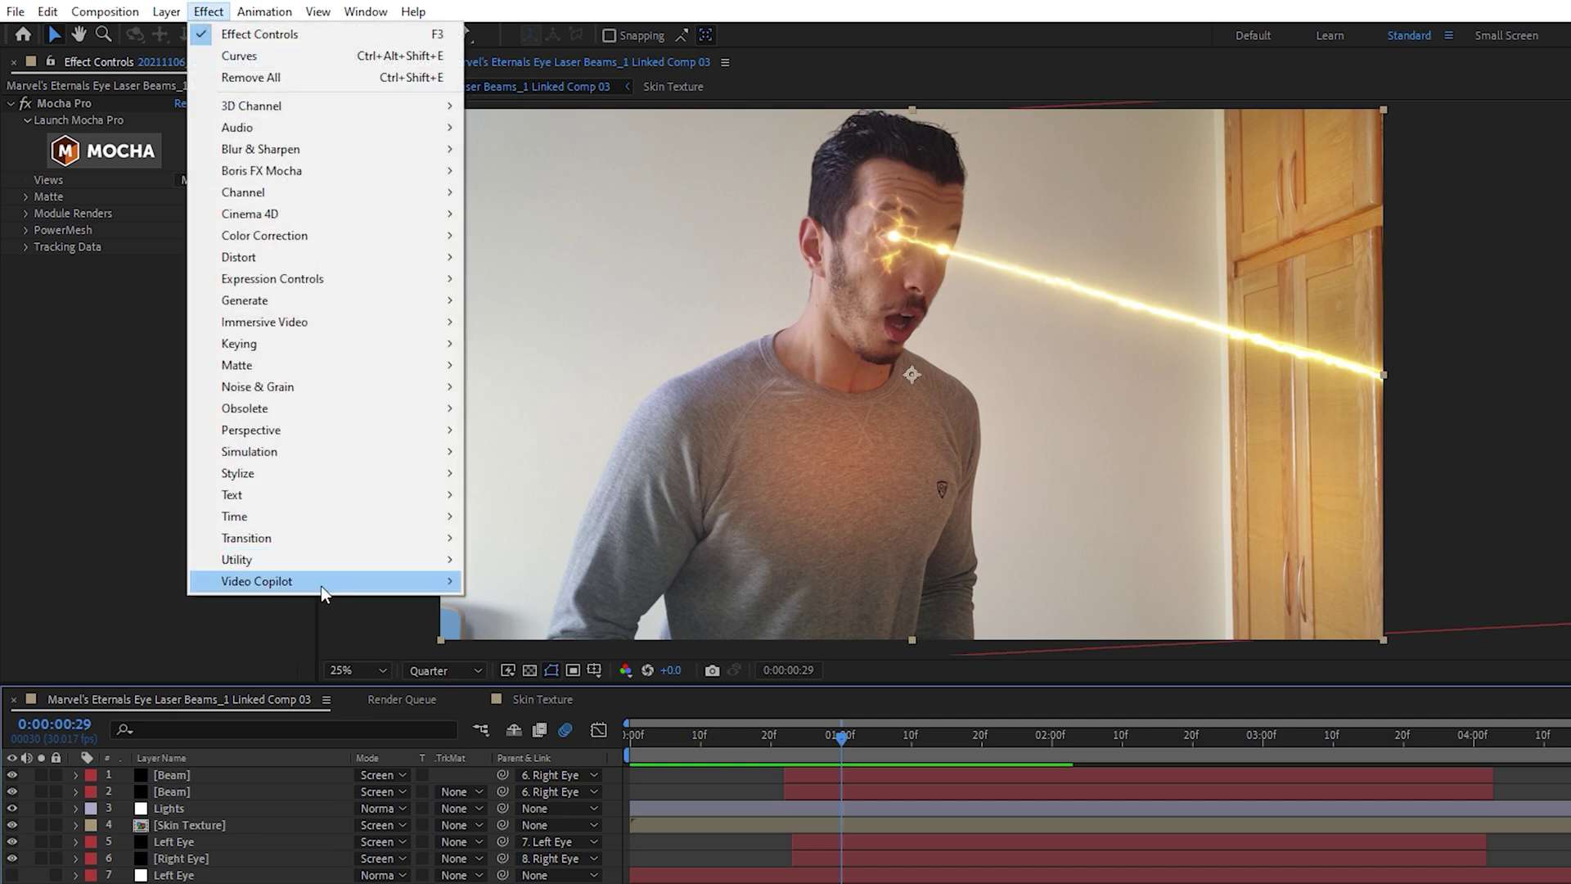
left_click(536, 575)
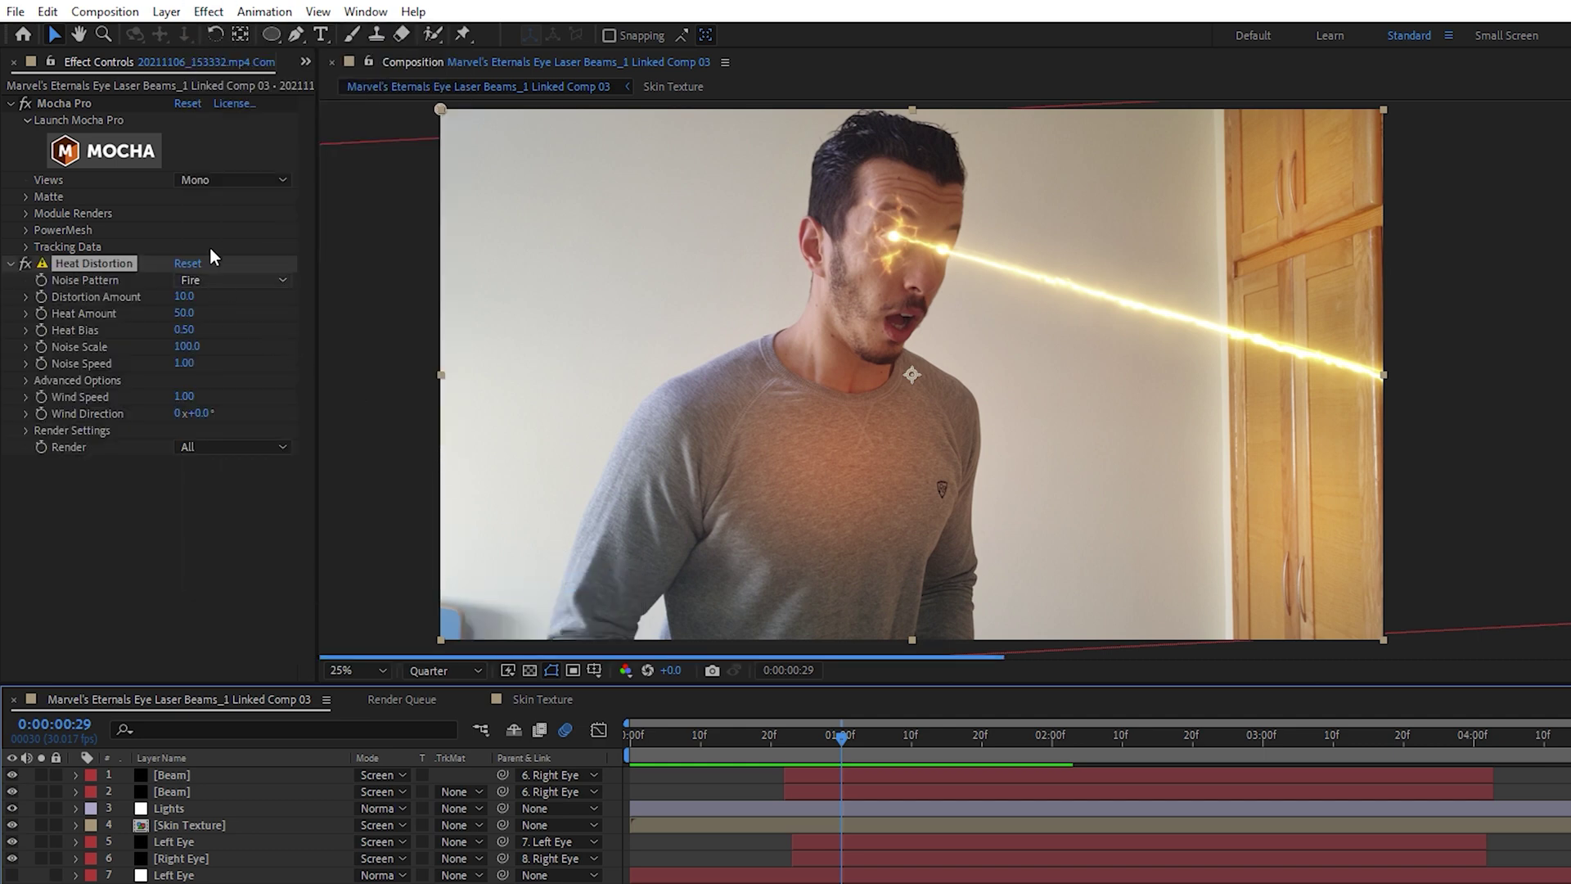
left_click(296, 34)
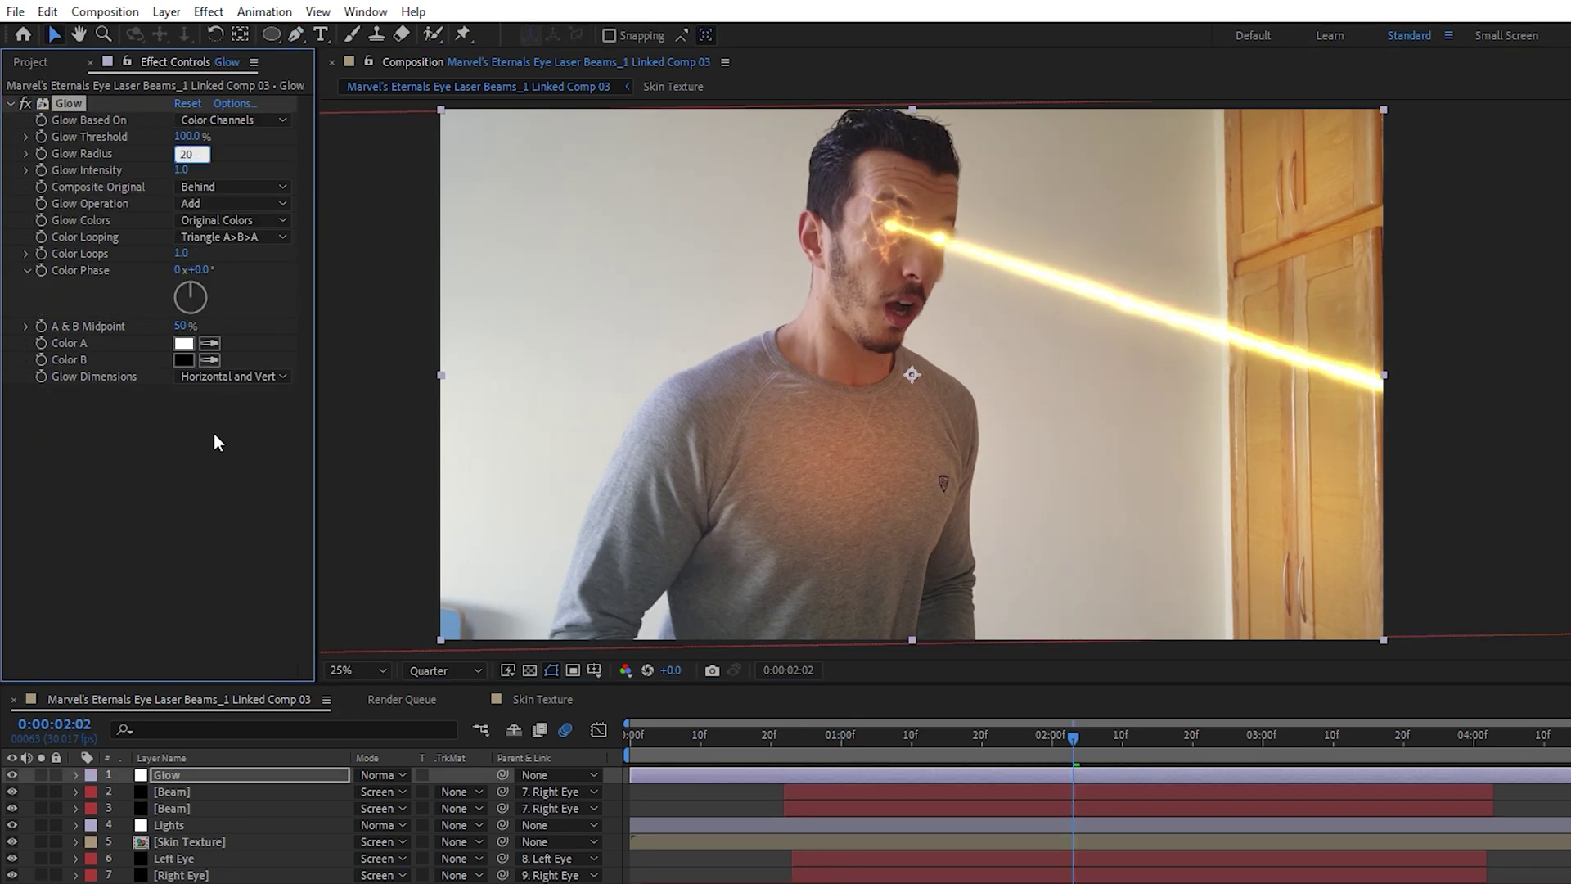
left_click(218, 442)
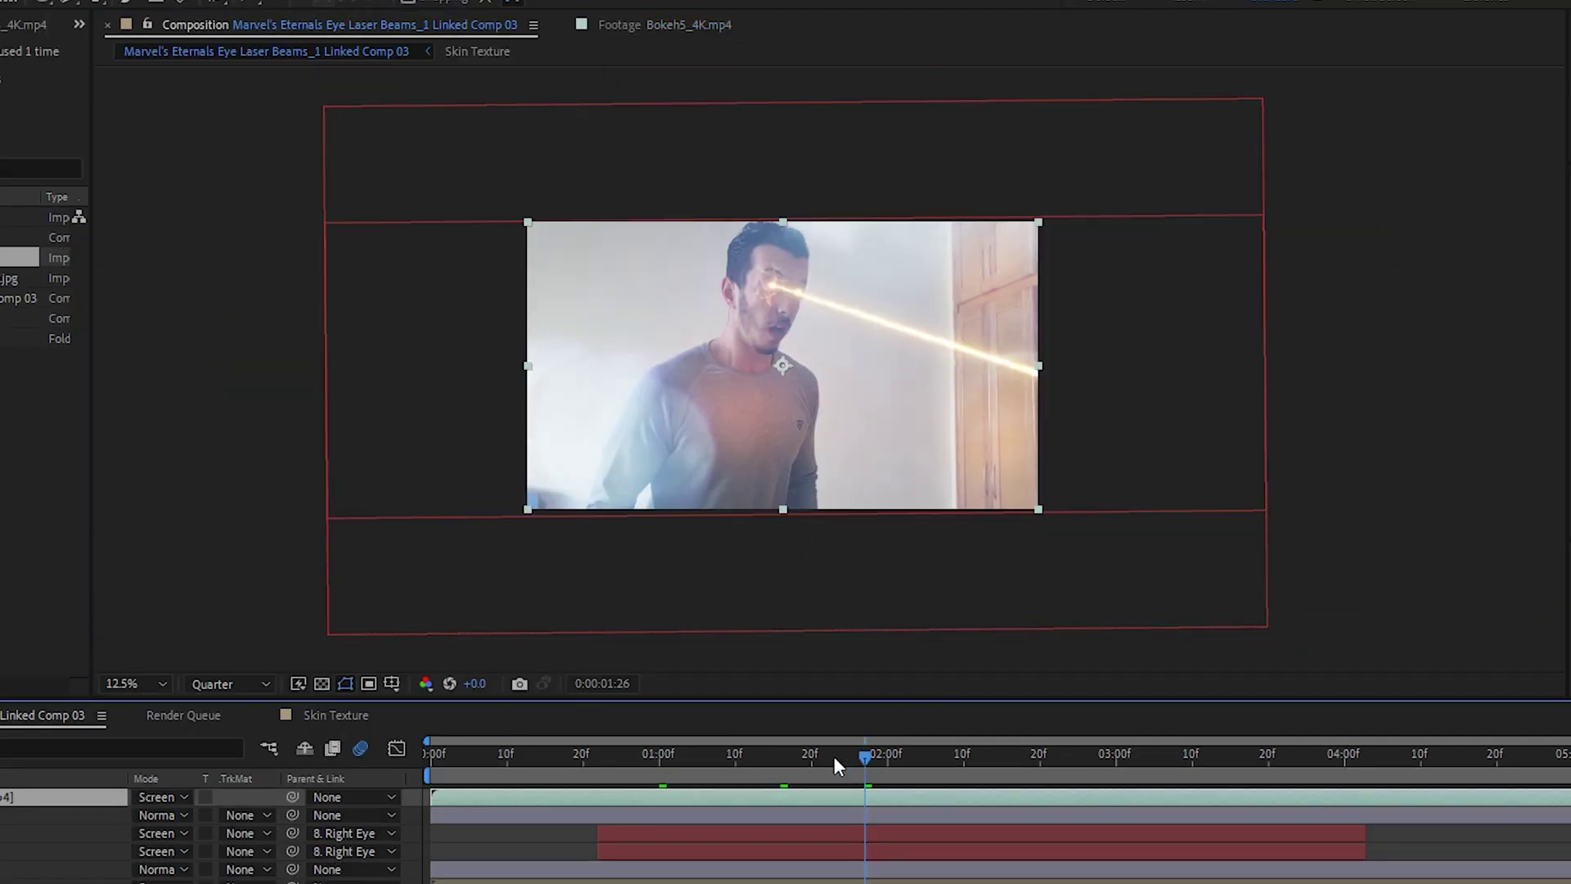
Scrub the playhead back to review the Screen-blended Bokeh5_4K.mp4 haze over the beam
left_click_drag(833, 760, 811, 753)
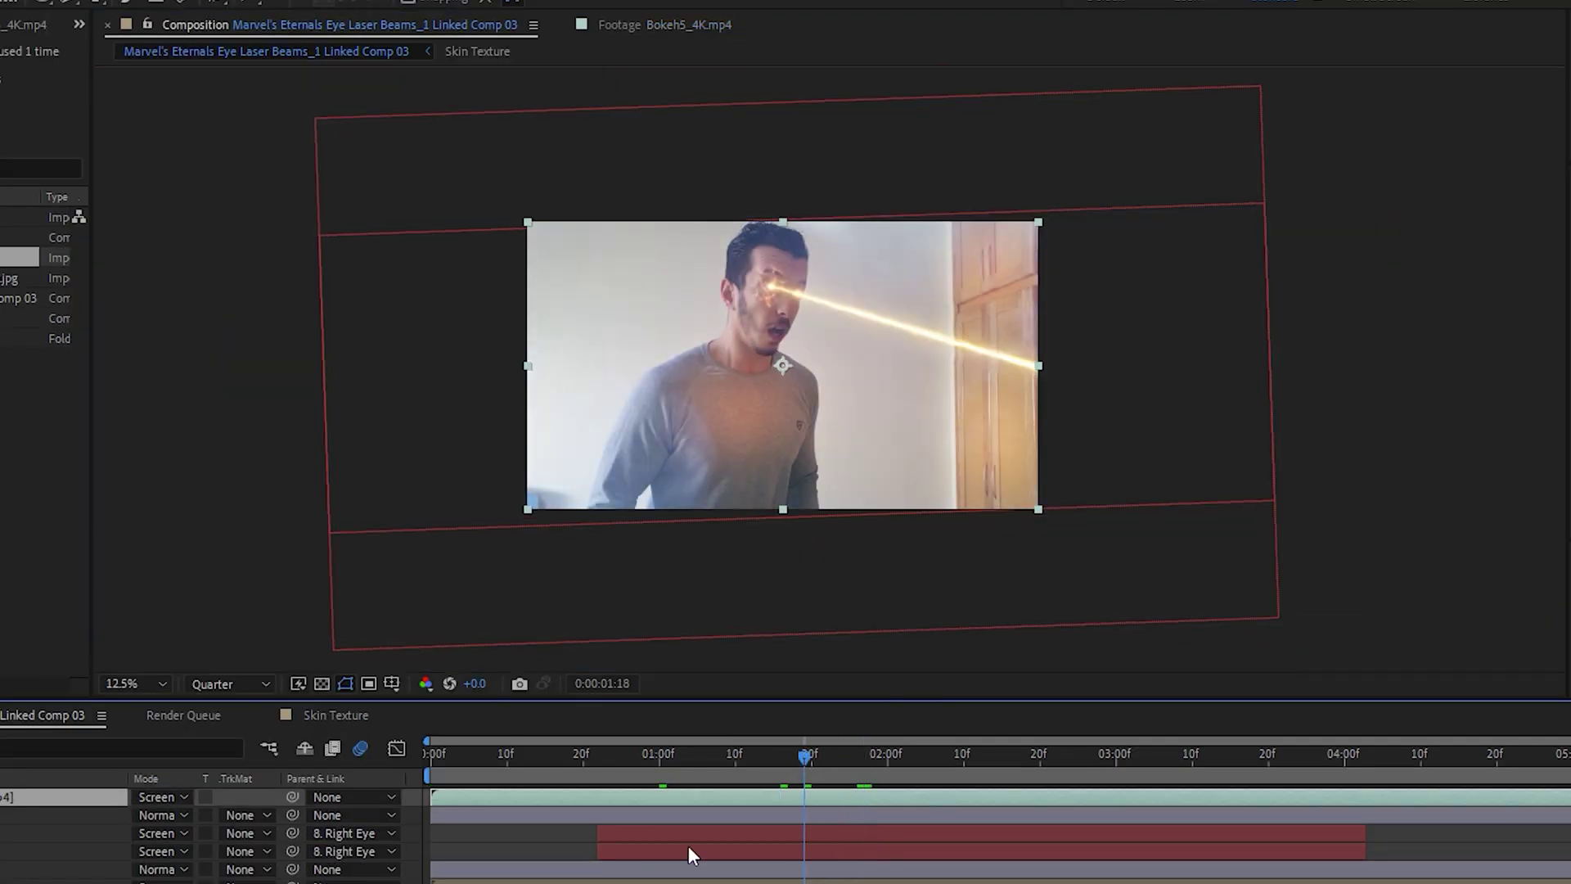